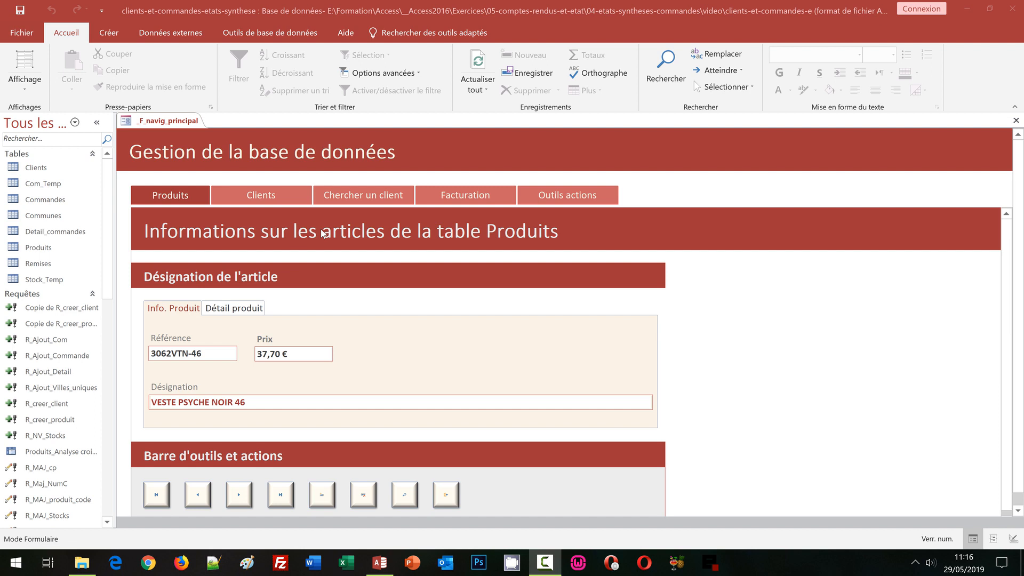
Step: Review the Facturation section of the main navigation form, down to the order area, and close the form
{"action": "left_click", "coordinate": [465, 195]}
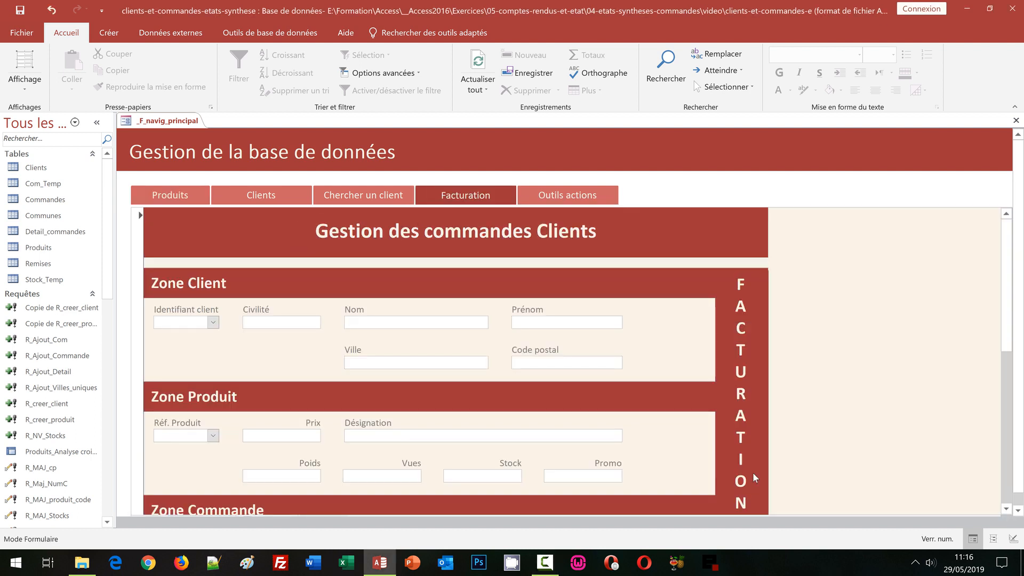
{"action": "scroll", "coordinate": [765, 368], "scroll_direction": "down", "scroll_amount": 5}
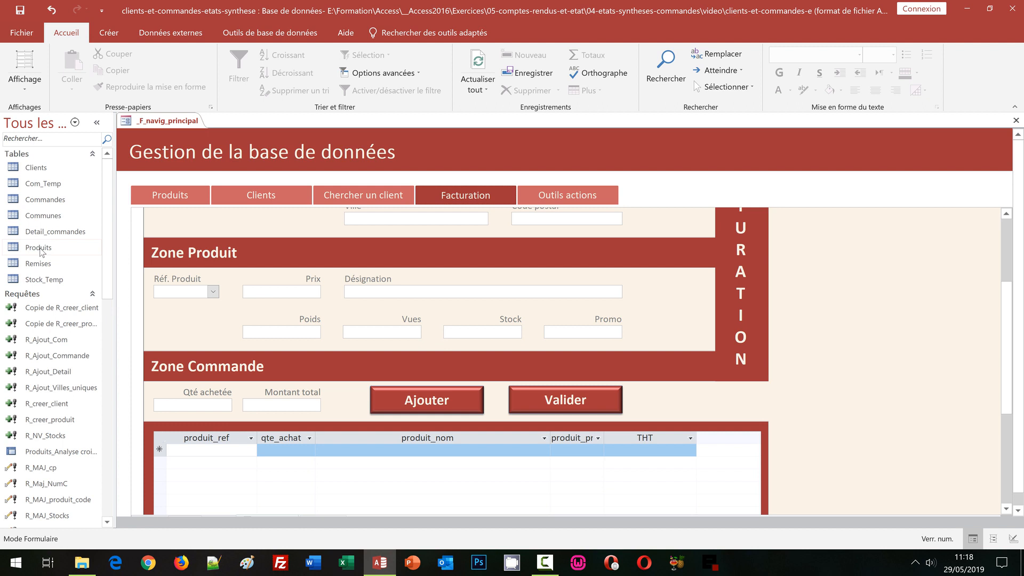
{"action": "left_click", "coordinate": [1016, 121]}
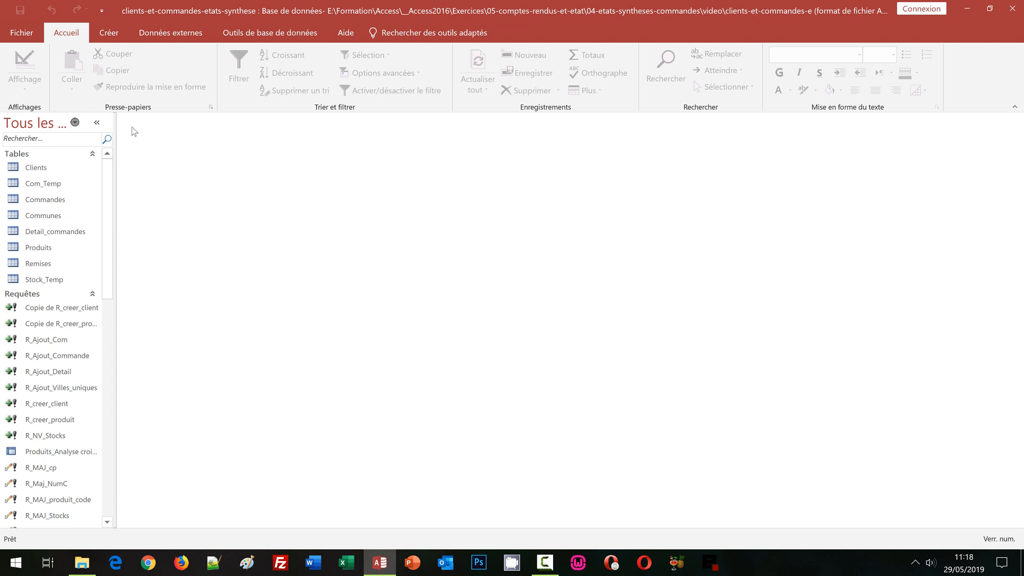
Step: Create a design-view query with the Clients, Commandes, Detail_commandes and Produits tables, and lengthen the Clients and Produits field lists
{"action": "left_click", "coordinate": [109, 32]}
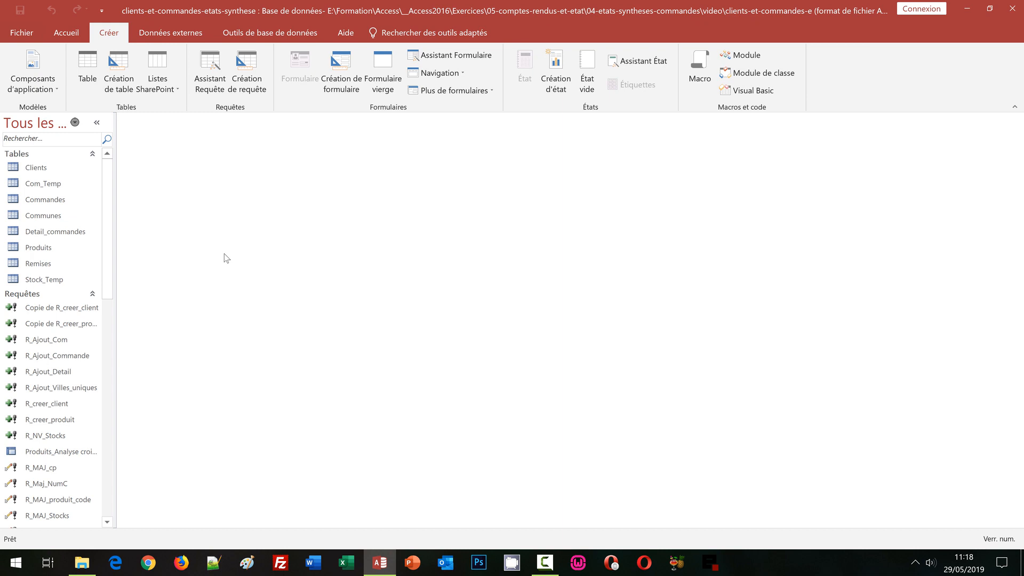
{"action": "left_click", "coordinate": [246, 76]}
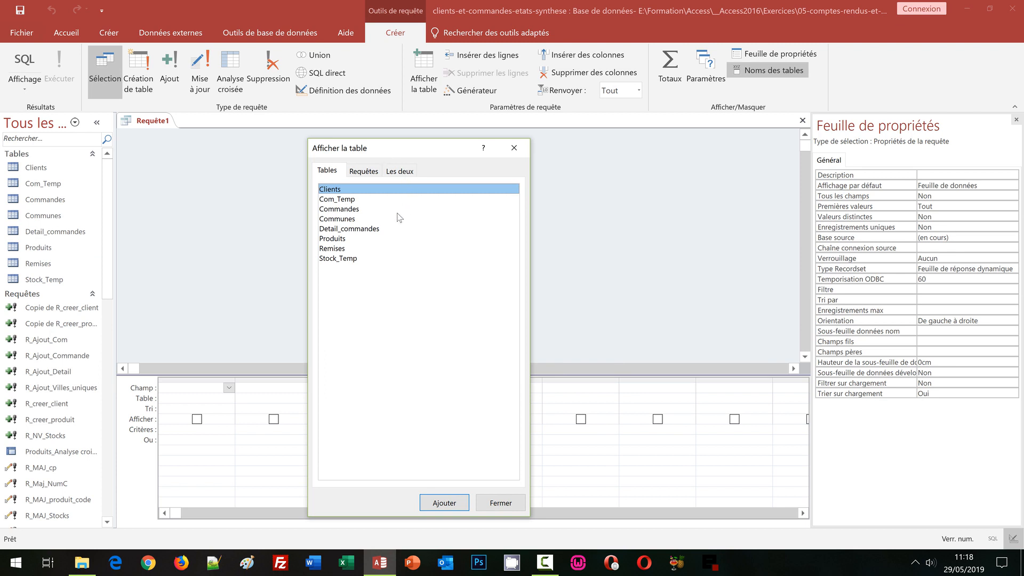
{"action": "left_click", "coordinate": [342, 210], "text": "ctrl"}
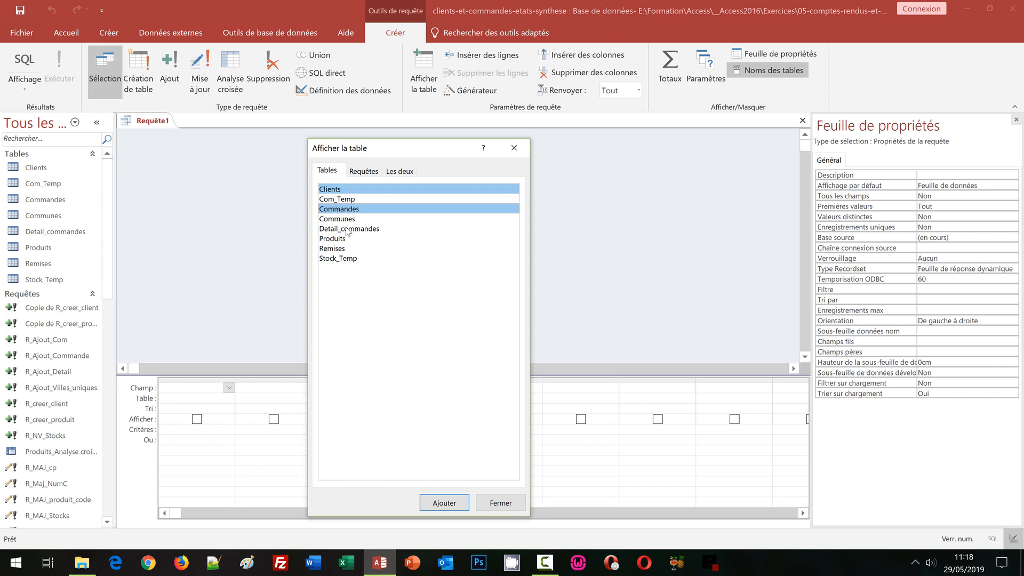
{"action": "left_click", "coordinate": [349, 229], "text": "ctrl"}
{"action": "left_click", "coordinate": [337, 240], "text": "ctrl"}
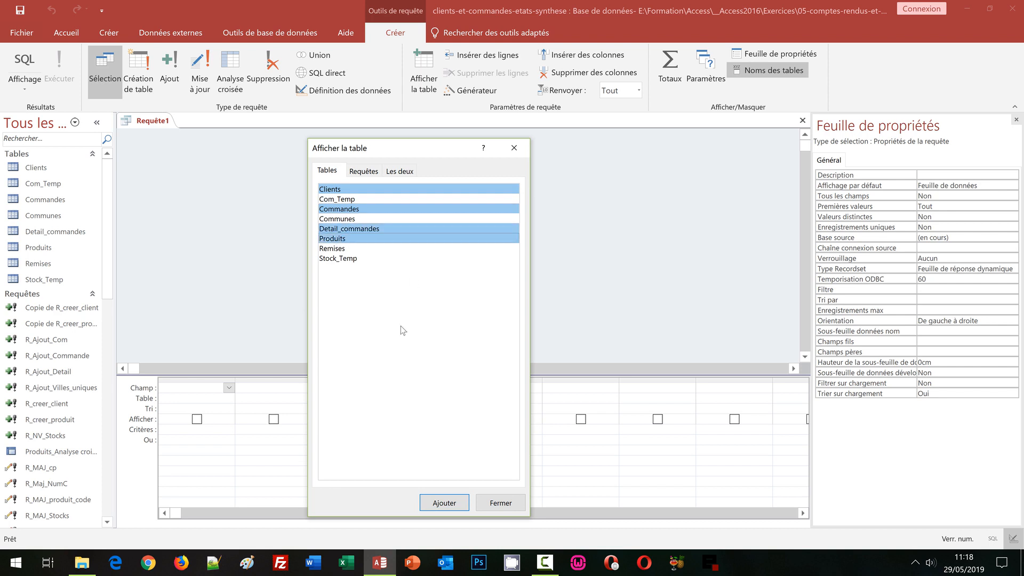
{"action": "left_click", "coordinate": [445, 503]}
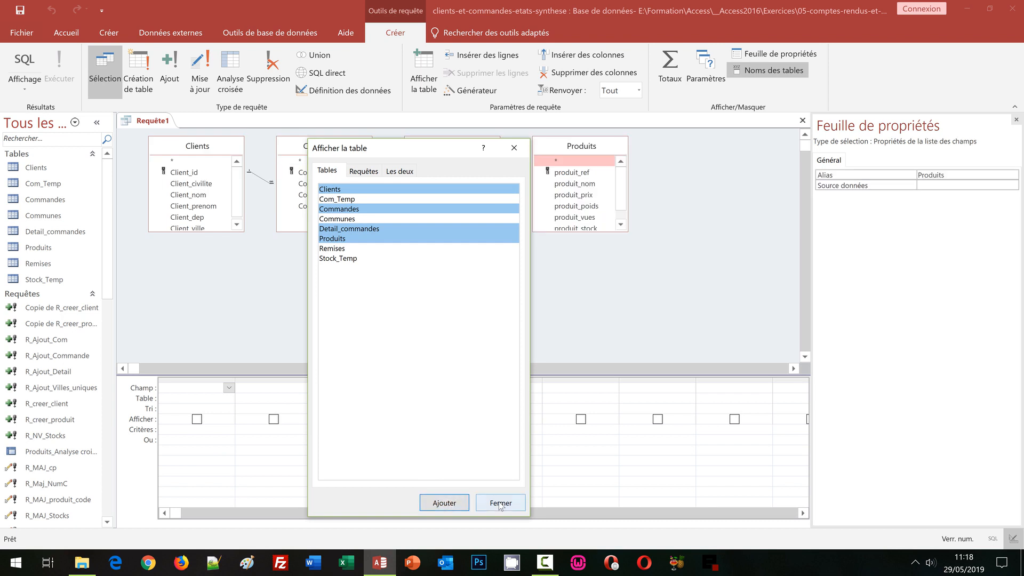
{"action": "left_click", "coordinate": [501, 504]}
{"action": "left_click_drag", "start_coordinate": [213, 232], "coordinate": [213, 259]}
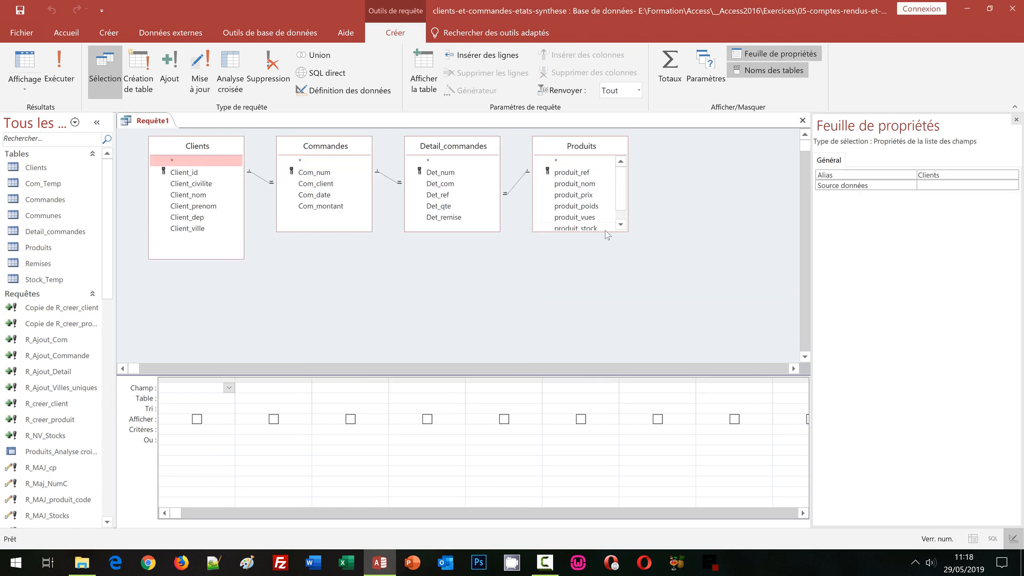
{"action": "left_click_drag", "start_coordinate": [605, 231], "coordinate": [600, 262]}
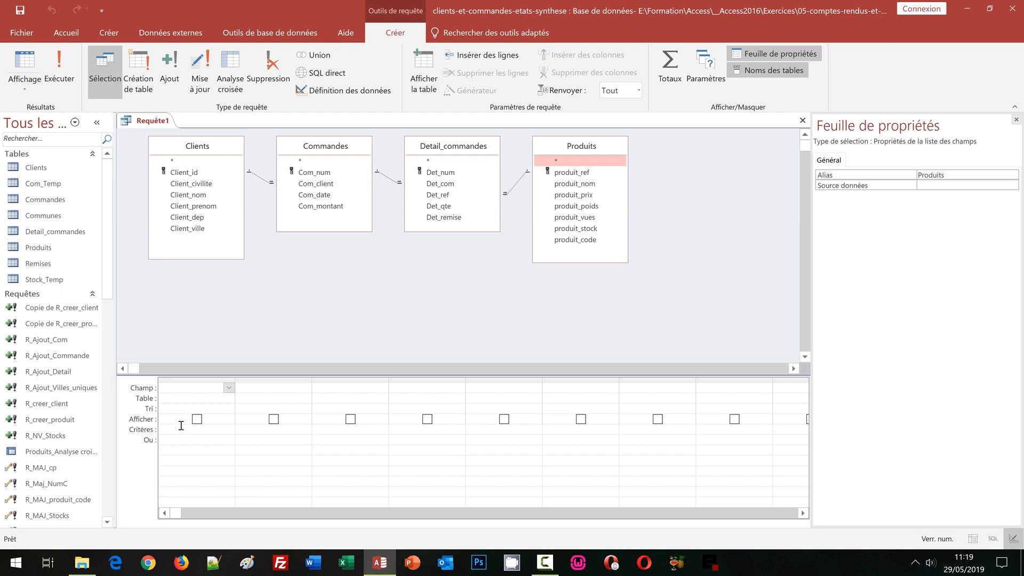
Step: Add all Clients fields from Client_id to Client_ville to the query grid with fitted column widths, and close the property sheet
{"action": "left_click", "coordinate": [182, 172]}
{"action": "left_click", "coordinate": [192, 231], "text": "shift"}
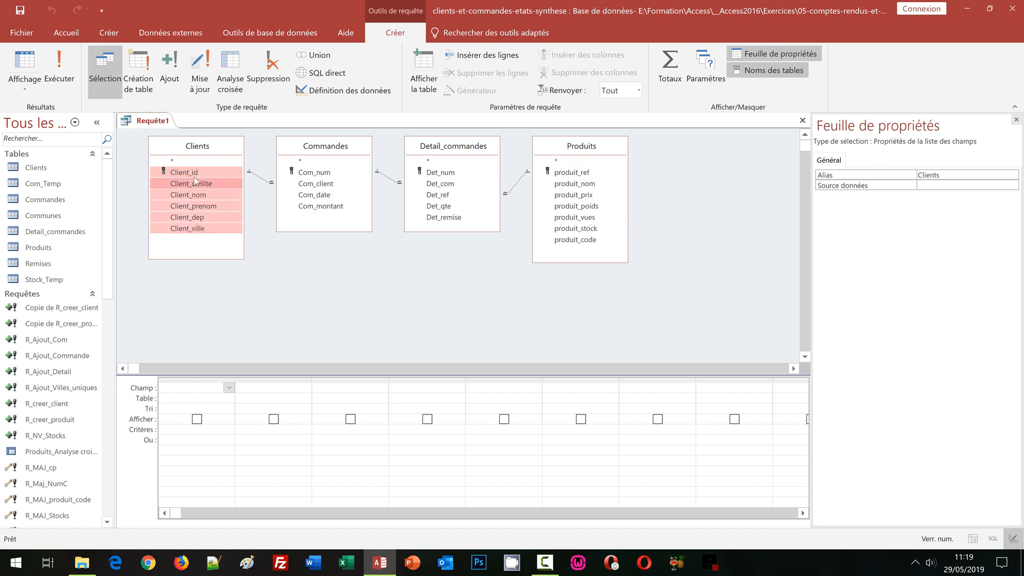
{"action": "left_click_drag", "start_coordinate": [190, 177], "coordinate": [567, 384]}
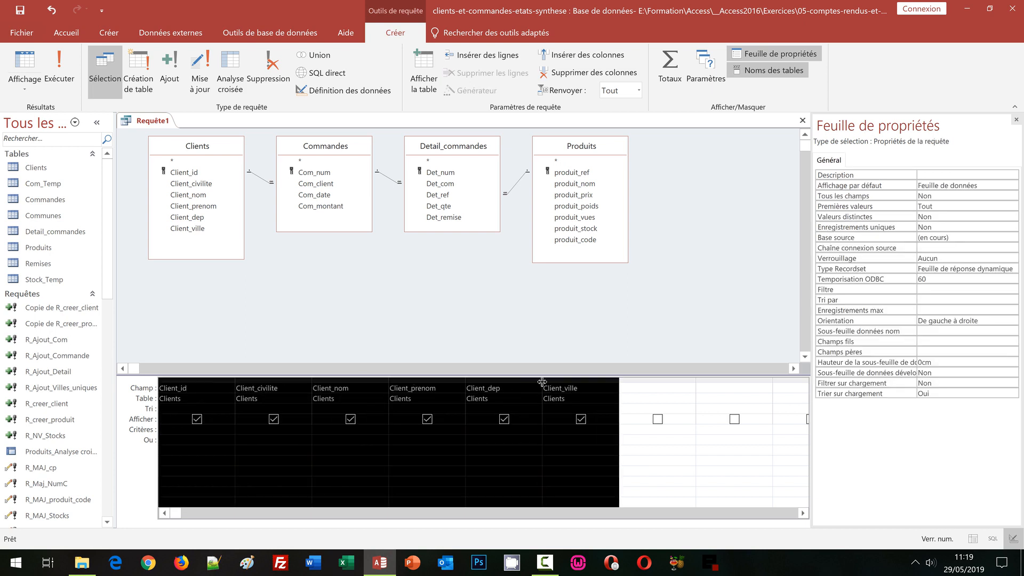
{"action": "double_click", "coordinate": [542, 382]}
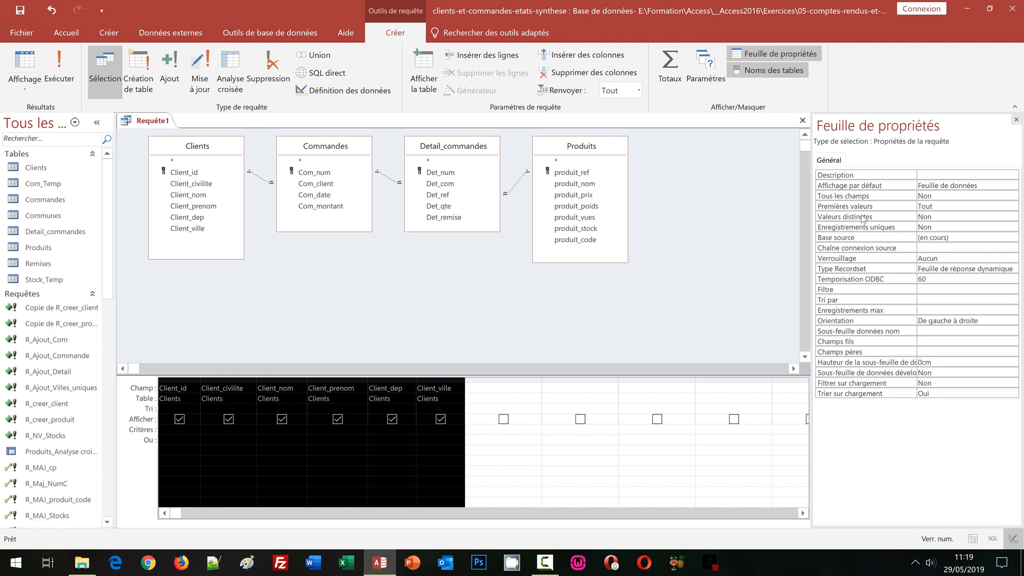
{"action": "left_click", "coordinate": [1017, 121]}
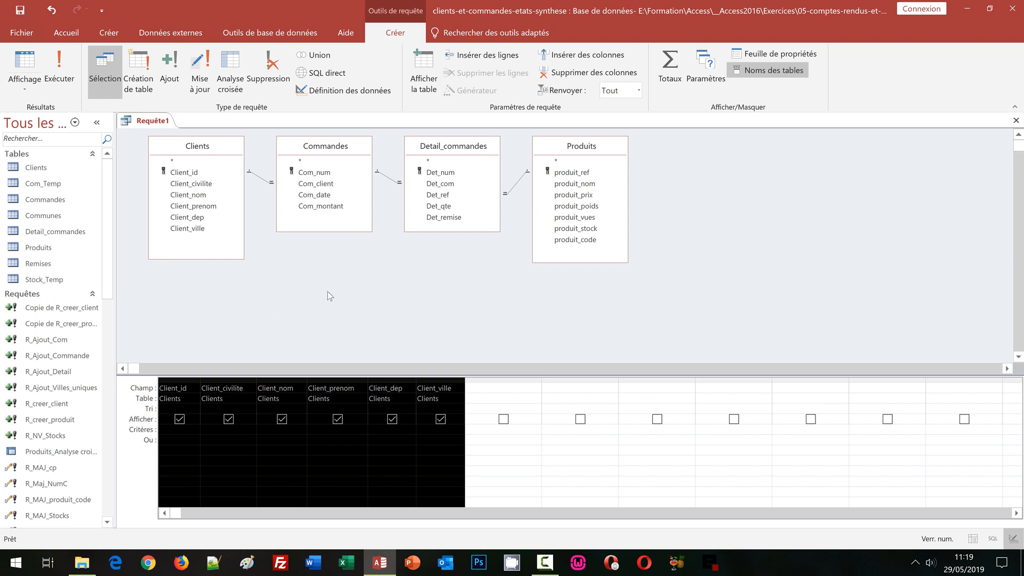
Step: Add the Com_num, Com_date and Com_montant fields of Commandes to the query grid after Client_ville, leaving out Com_client
{"action": "left_click", "coordinate": [319, 175]}
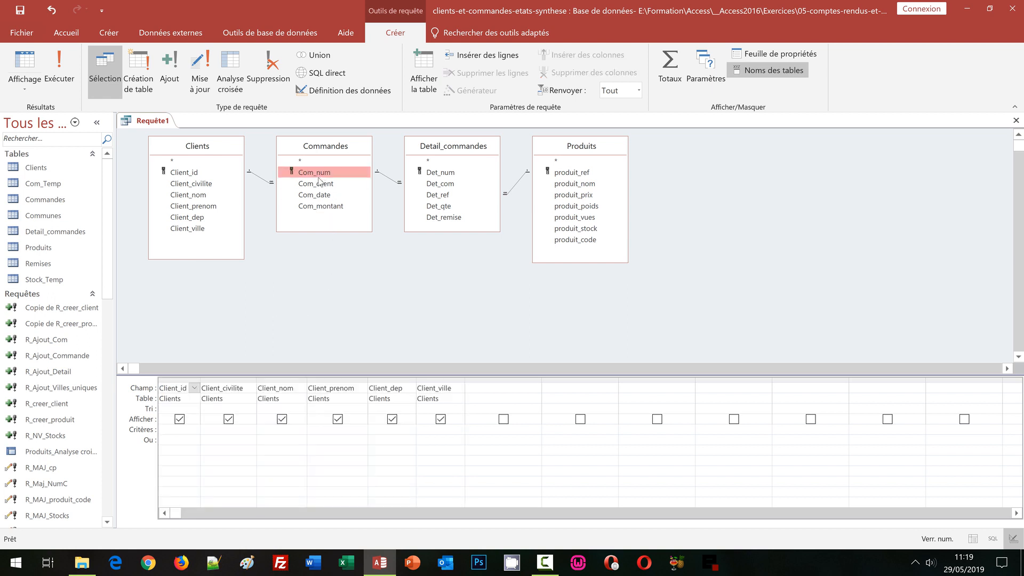
{"action": "left_click", "coordinate": [324, 207], "text": "shift"}
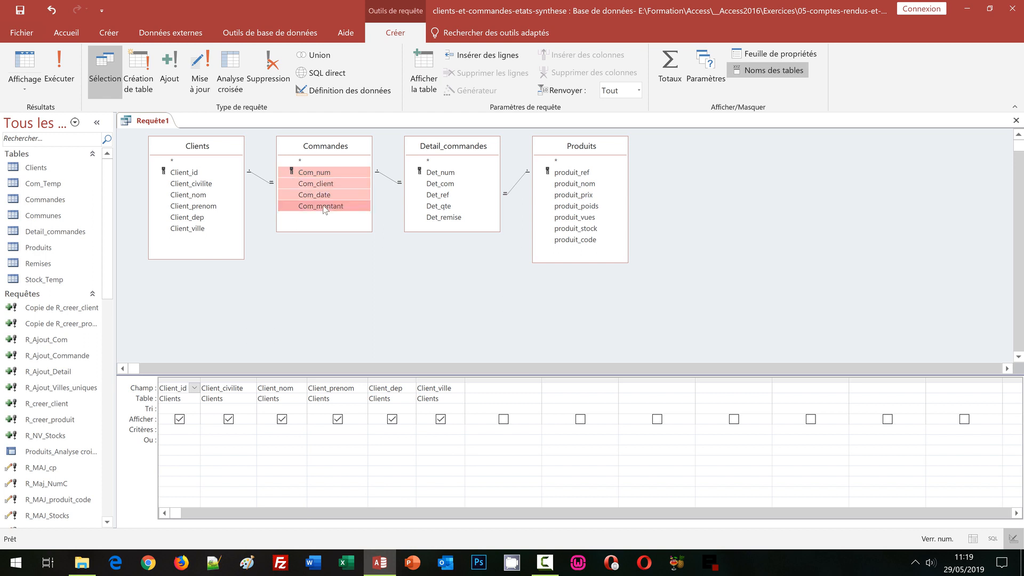
{"action": "left_click", "coordinate": [320, 185], "text": "ctrl"}
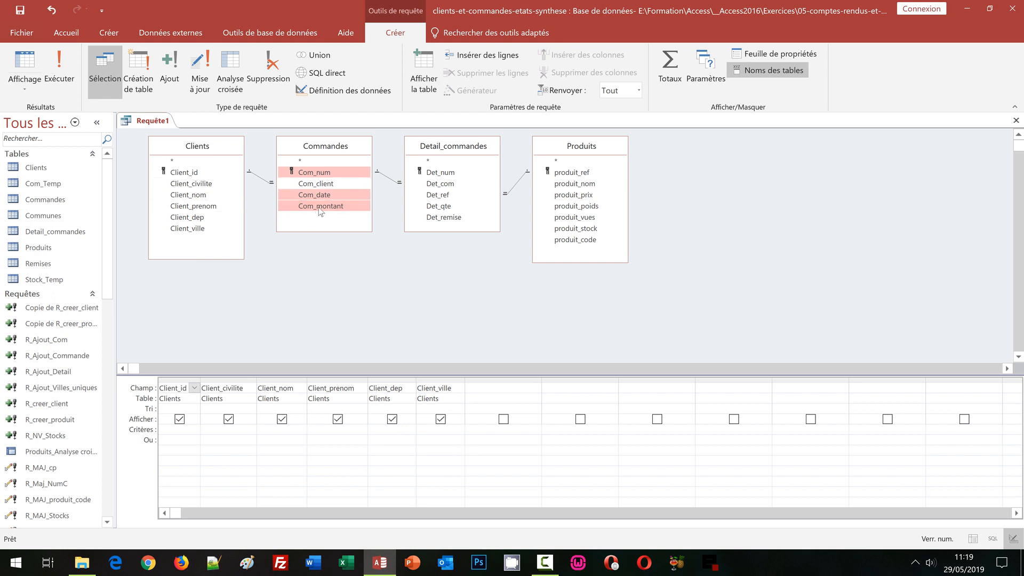
{"action": "left_click_drag", "start_coordinate": [322, 174], "coordinate": [596, 380]}
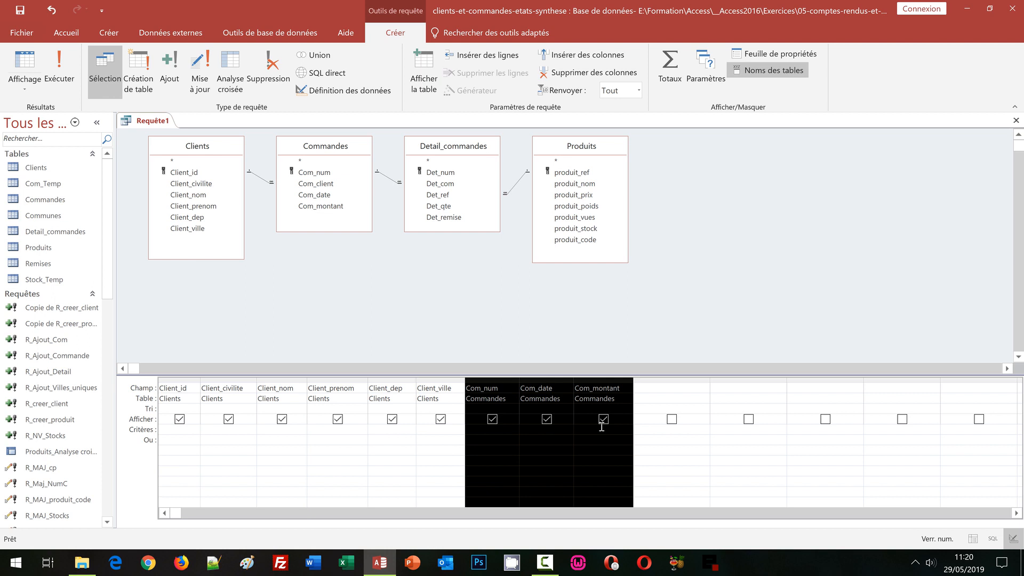
Step: Add the Det_num and Det_qte fields of Detail_commandes to the query grid after Com_montant and slightly narrow the Det_num column
{"action": "left_click", "coordinate": [443, 147]}
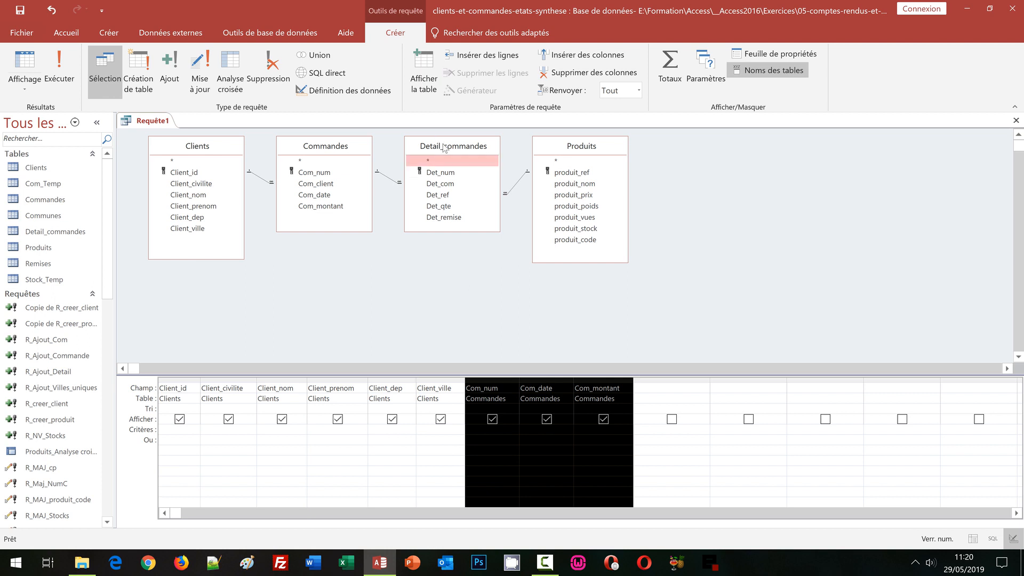
{"action": "left_click", "coordinate": [441, 174]}
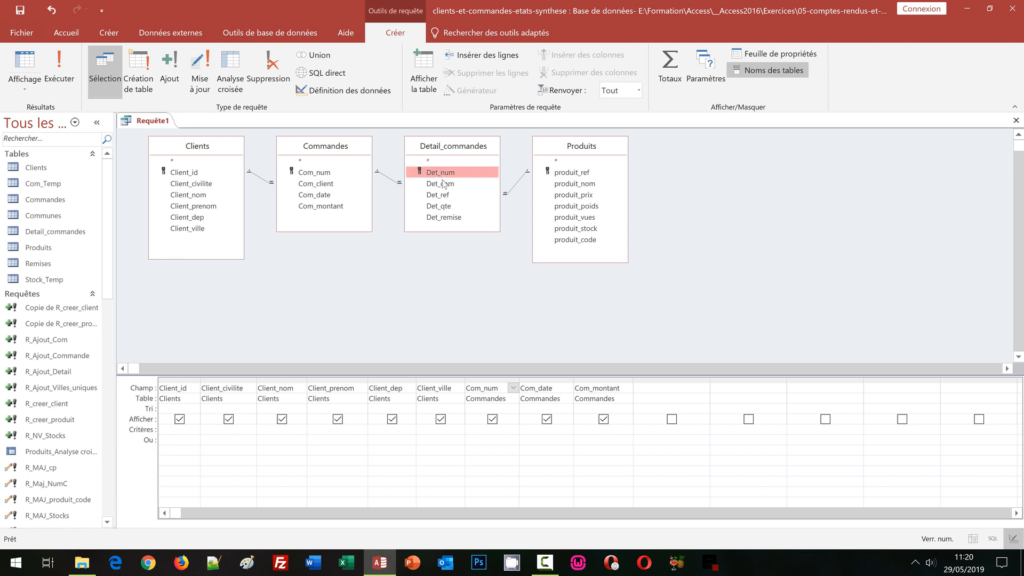
{"action": "left_click", "coordinate": [446, 208], "text": "ctrl"}
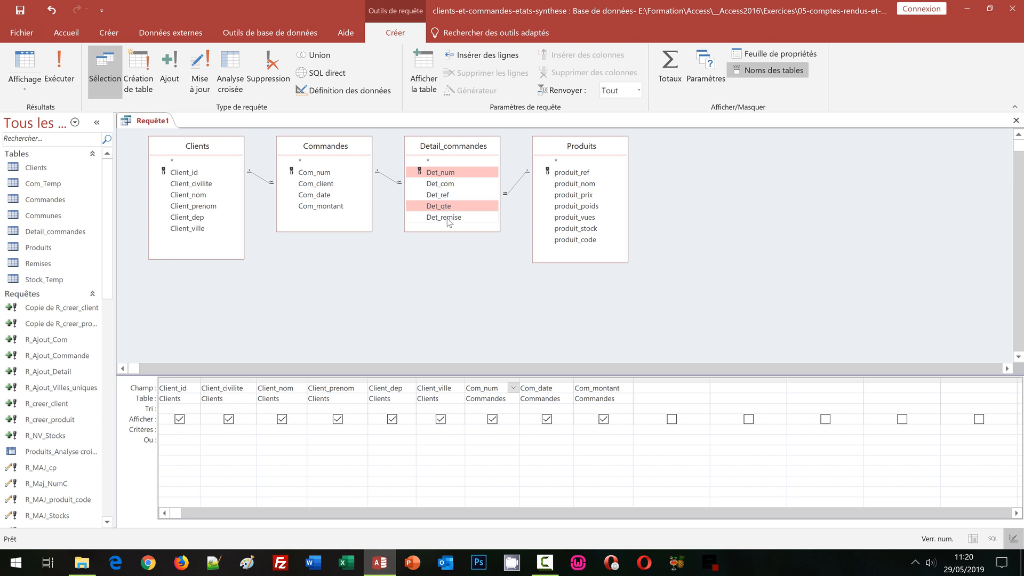
{"action": "left_click_drag", "start_coordinate": [447, 174], "coordinate": [658, 383]}
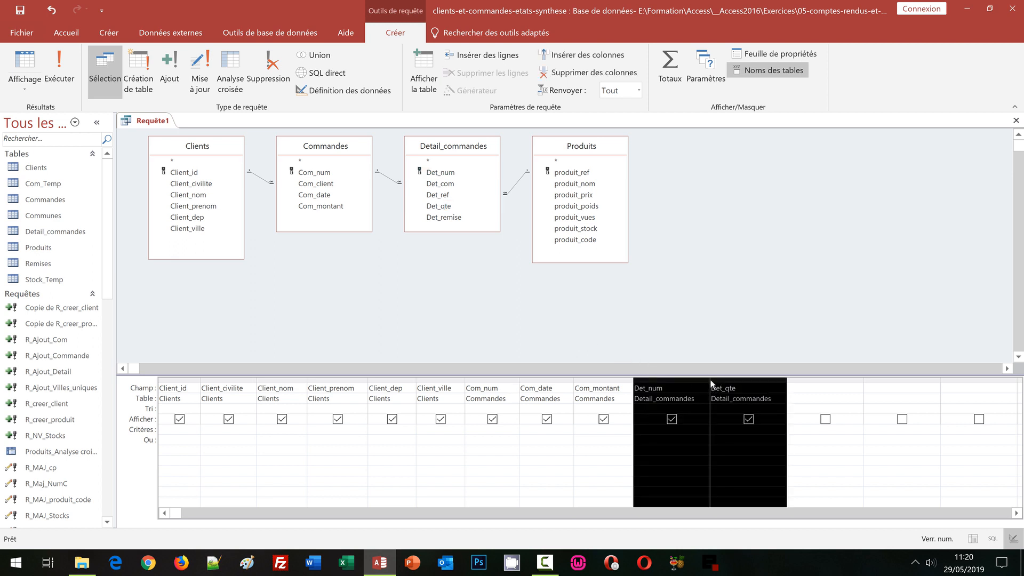
{"action": "left_click_drag", "start_coordinate": [710, 388], "coordinate": [708, 388]}
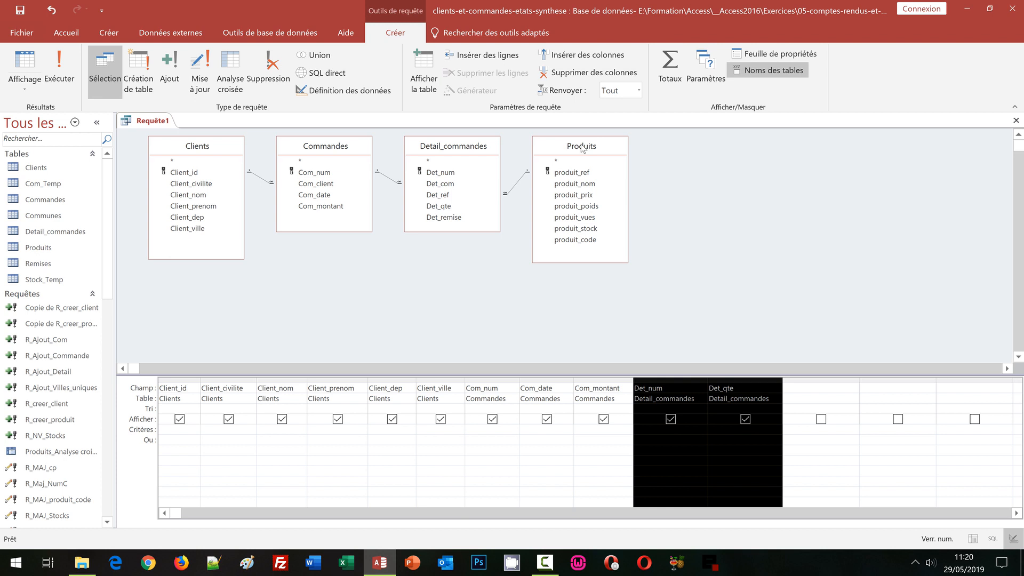
Step: Add the produit_ref, produit_nom and produit_prix fields of Produits to the query grid after Det_qte and fit their column widths
{"action": "left_click", "coordinate": [574, 175]}
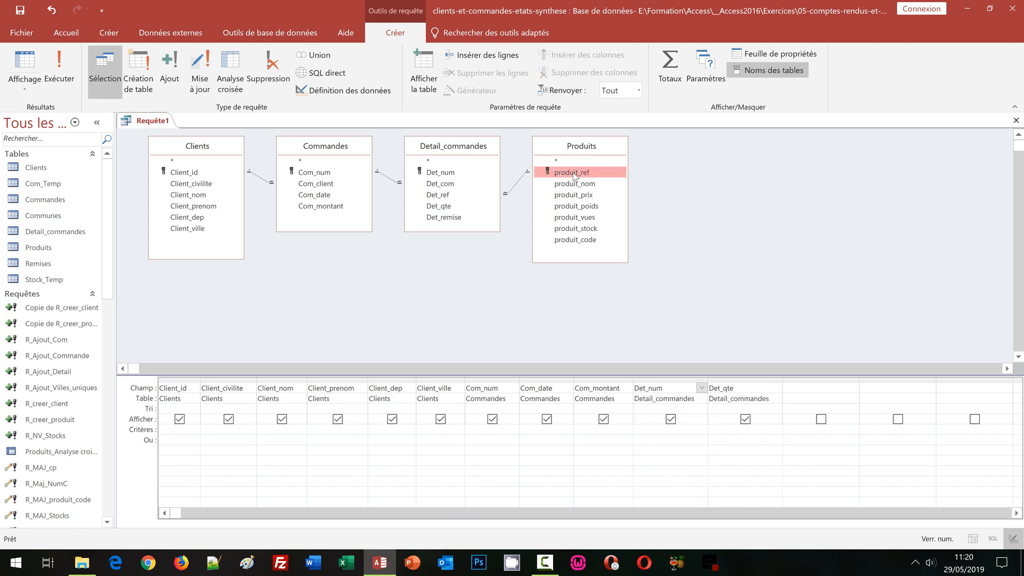
{"action": "left_click", "coordinate": [575, 185], "text": "shift"}
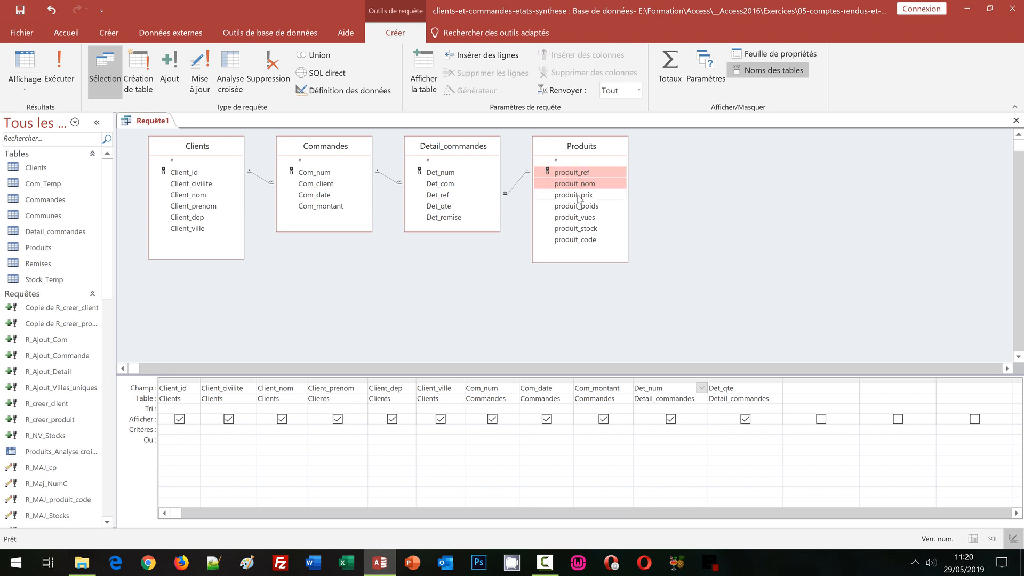
{"action": "left_click", "coordinate": [579, 197], "text": "shift"}
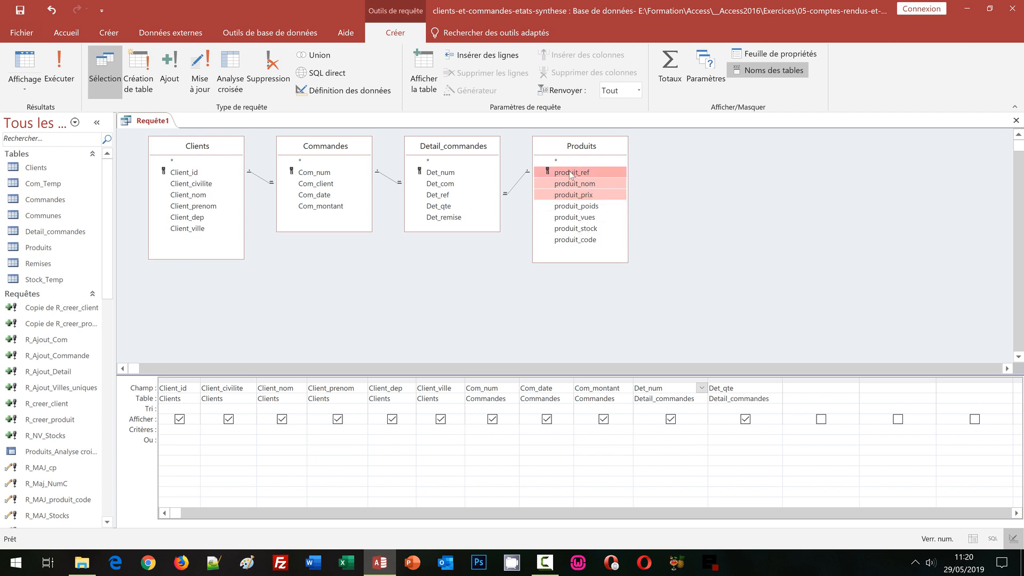
{"action": "left_click_drag", "start_coordinate": [571, 173], "coordinate": [928, 381]}
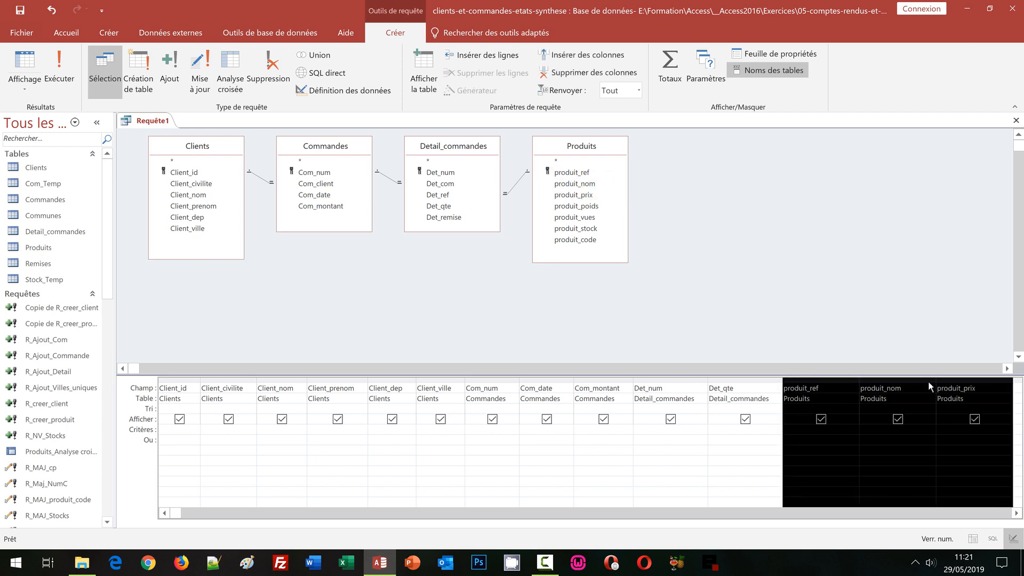
{"action": "double_click", "coordinate": [859, 381]}
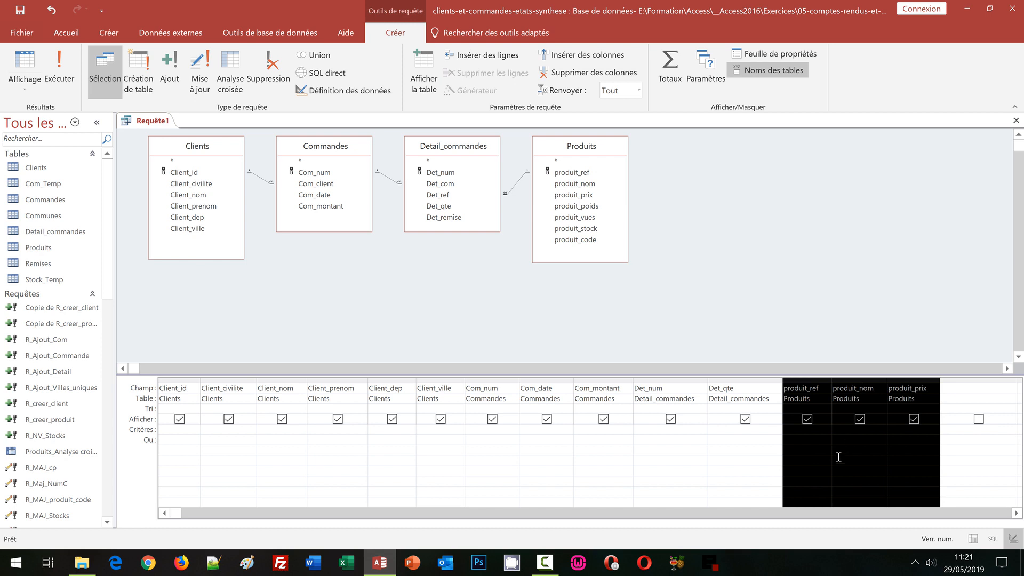
Step: Widen the empty column after produit_prix and enter the calculated field tot_art: [produit_prix]*[Det_qte] in it
{"action": "left_click", "coordinate": [1016, 514]}
{"action": "left_click", "coordinate": [1016, 514]}
{"action": "left_click", "coordinate": [1016, 514]}
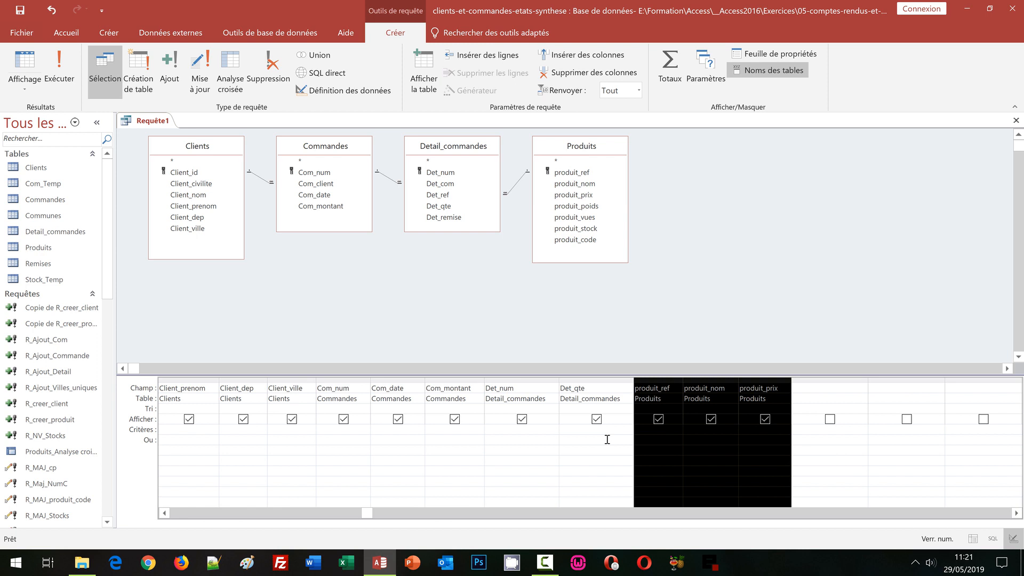
{"action": "left_click", "coordinate": [799, 385]}
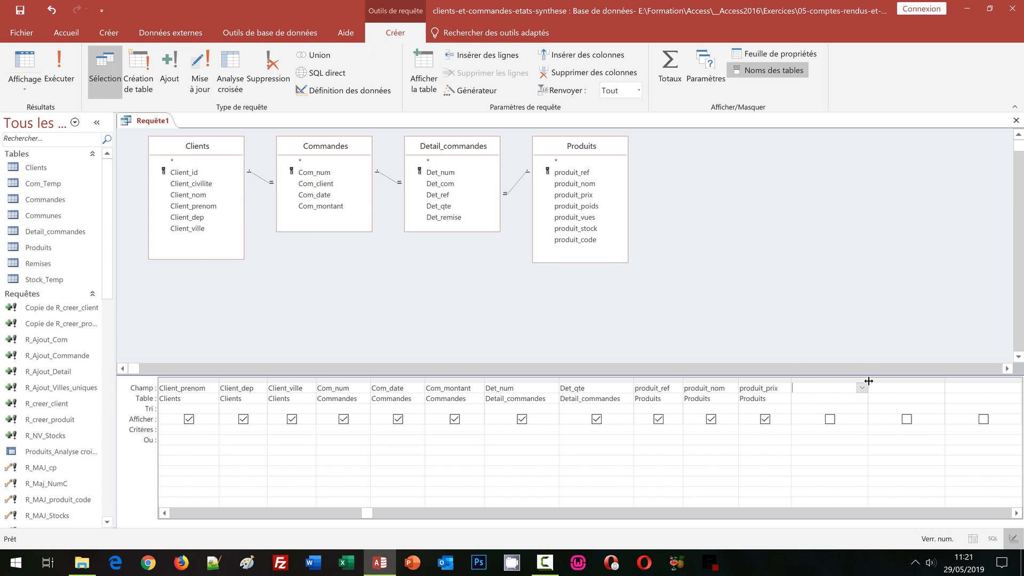
{"action": "left_click_drag", "start_coordinate": [869, 381], "coordinate": [956, 381]}
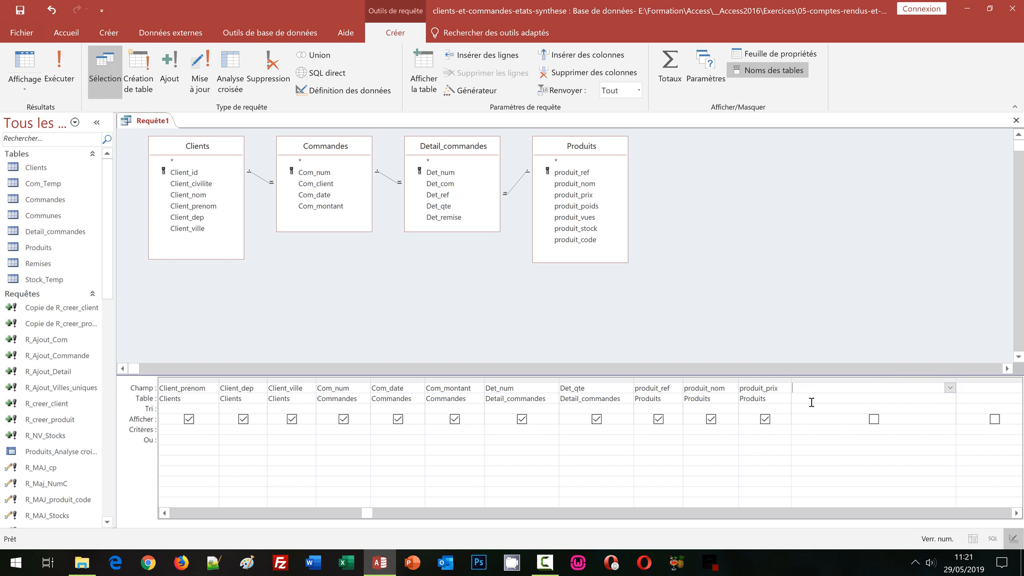
{"action": "type", "text": "tot_art:"}
{"action": "type", "text": "[produit_prix"}
{"action": "type", "text": "]*[Det_qte"}
{"action": "key", "text": "Return"}
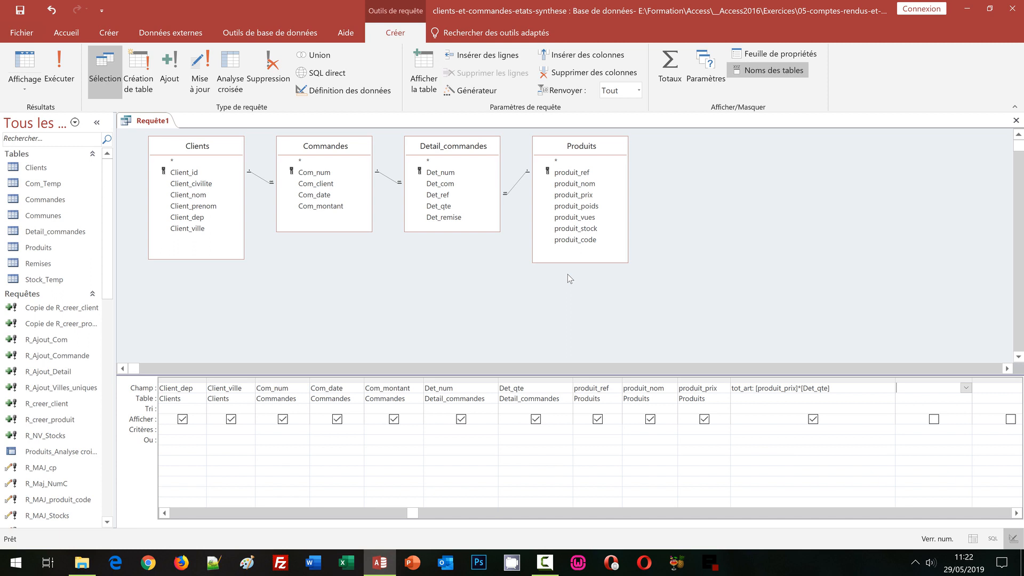
Step: Save the query as R_Clients_Commandes and run it
{"action": "key", "text": "ctrl+s"}
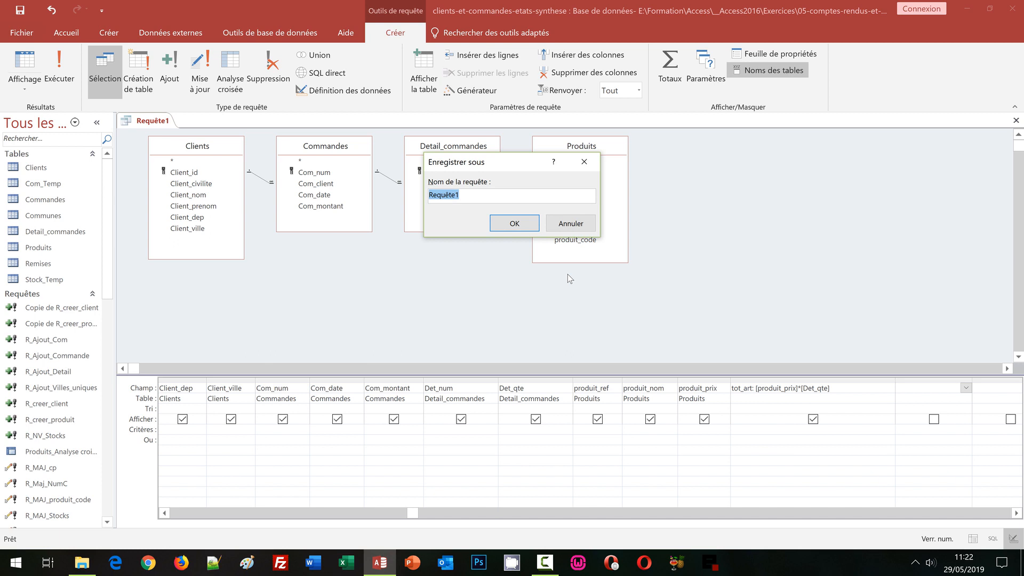
{"action": "type", "text": "R_Clients_Commandes"}
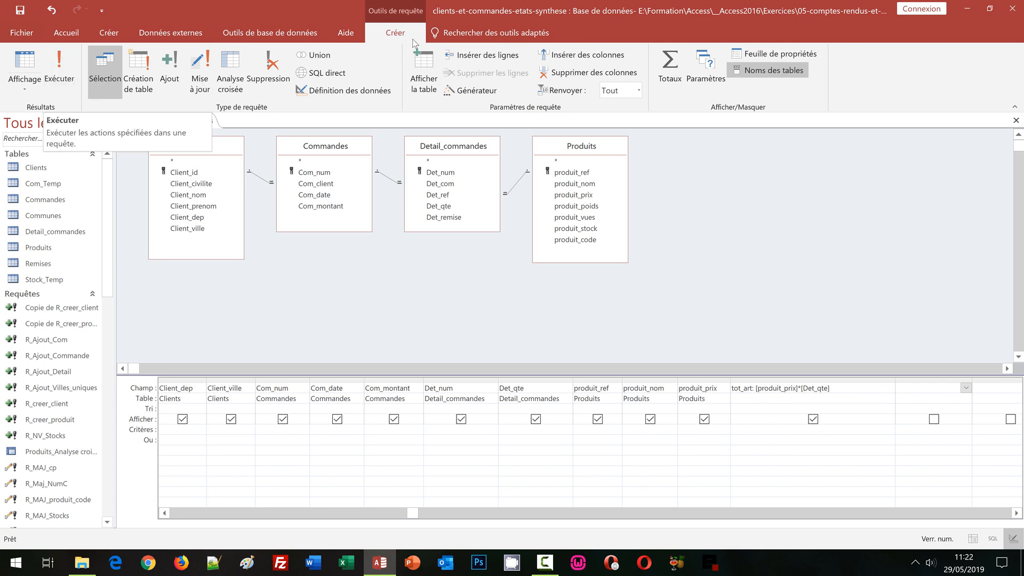
{"action": "left_click", "coordinate": [54, 75]}
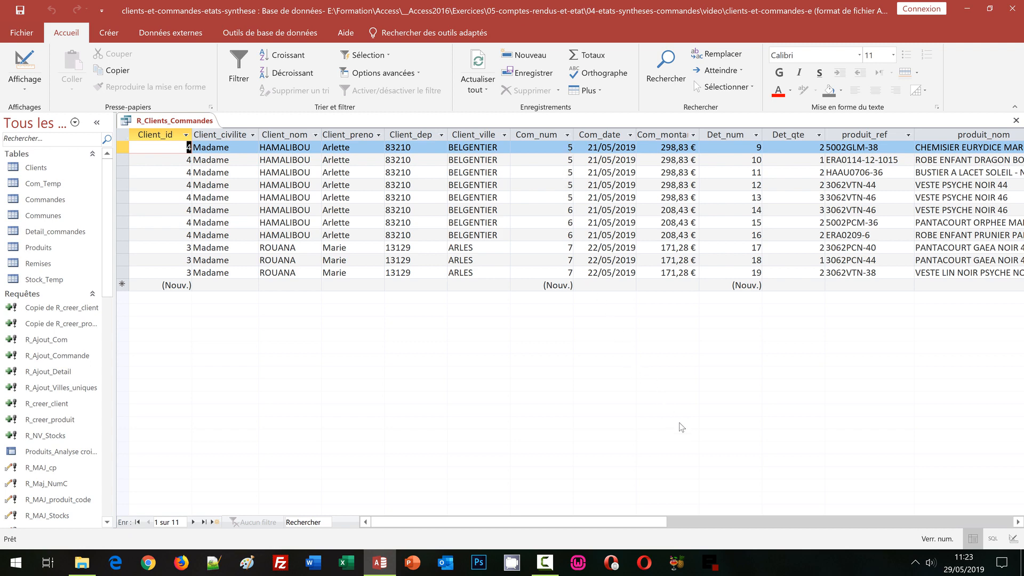
Step: Review the remaining columns of the query results through tot_art and close the query
{"action": "left_click", "coordinate": [720, 522]}
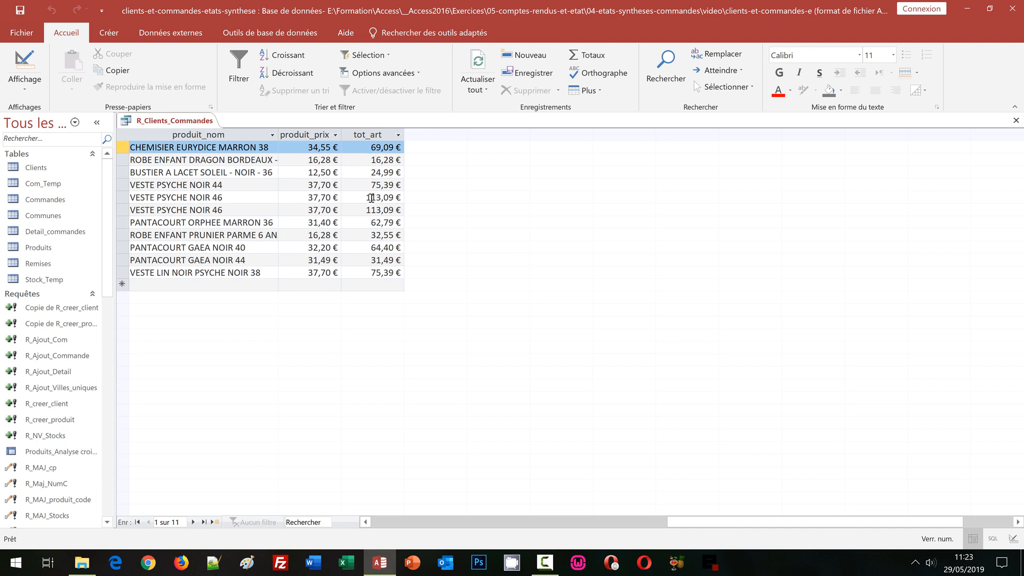
{"action": "left_click", "coordinate": [366, 523]}
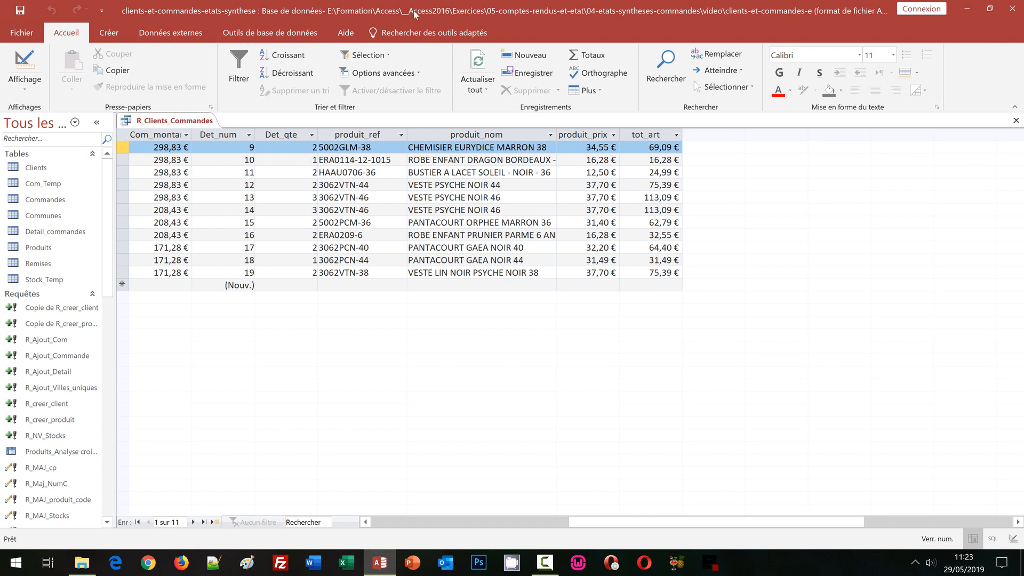
{"action": "left_click", "coordinate": [1016, 121]}
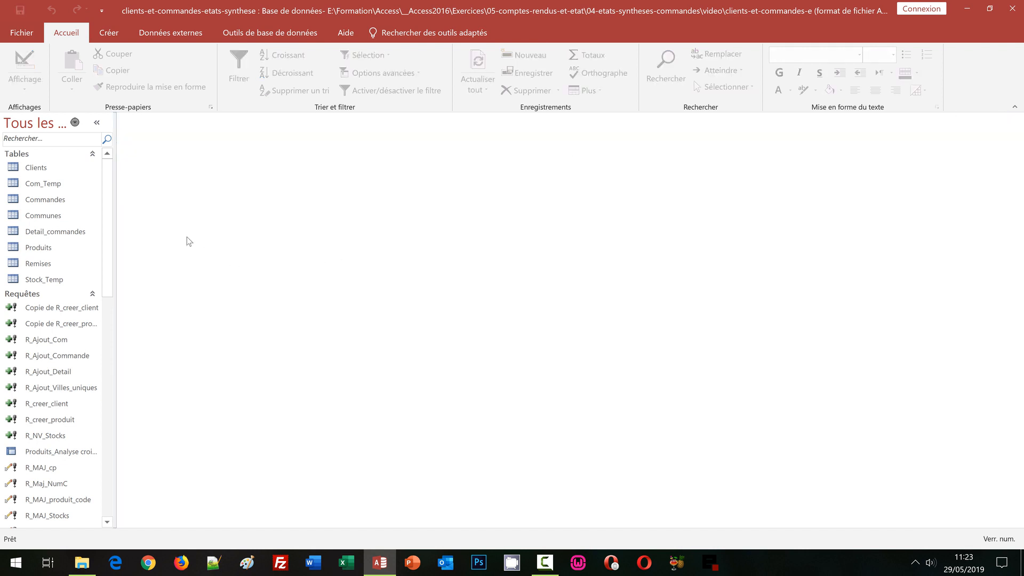
Step: Start a report with the Report Wizard, based on the query R_Clients_Commandes with all its fields
{"action": "left_click", "coordinate": [109, 33]}
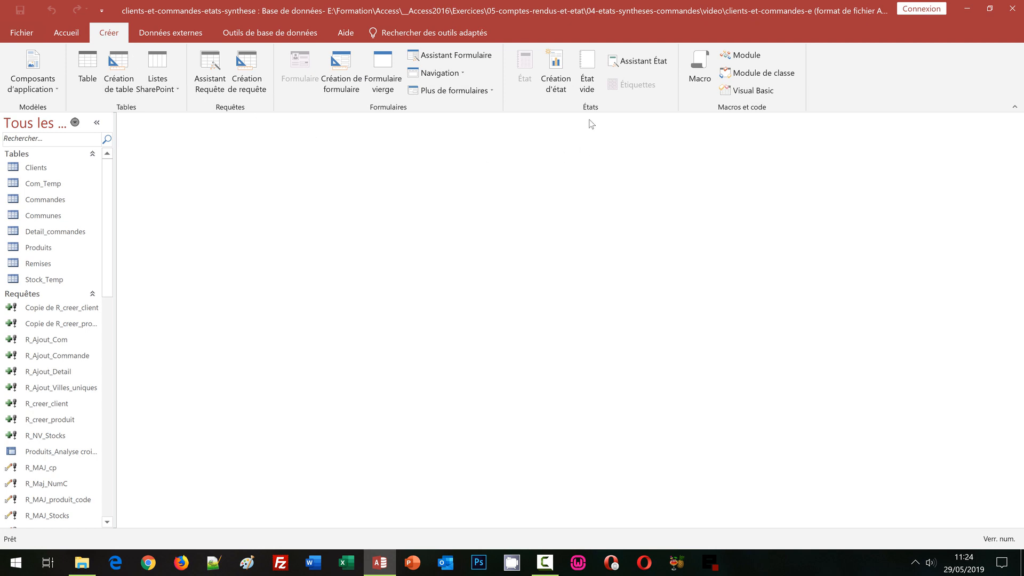
{"action": "left_click", "coordinate": [640, 62]}
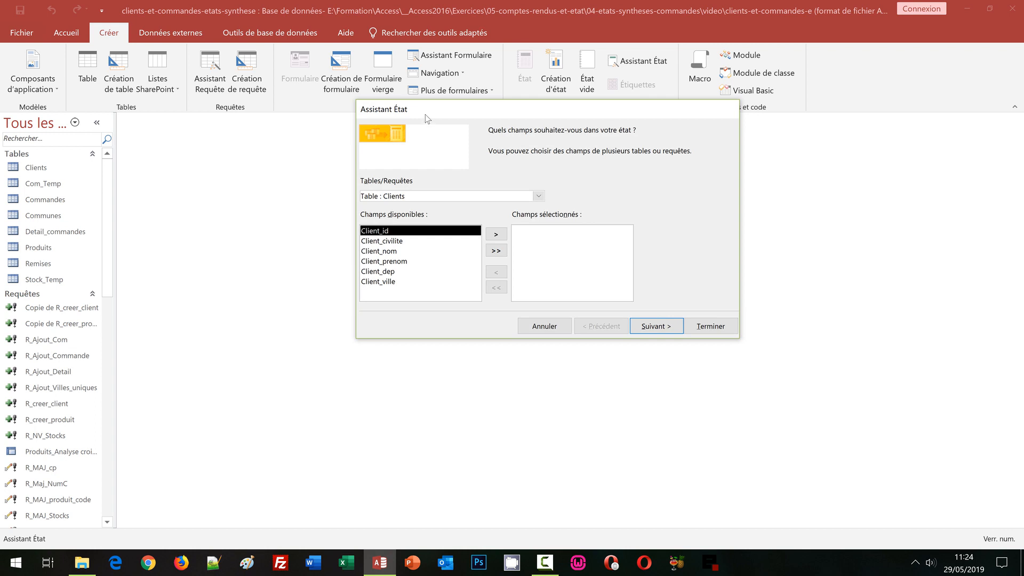
{"action": "left_click_drag", "start_coordinate": [424, 114], "coordinate": [265, 158]}
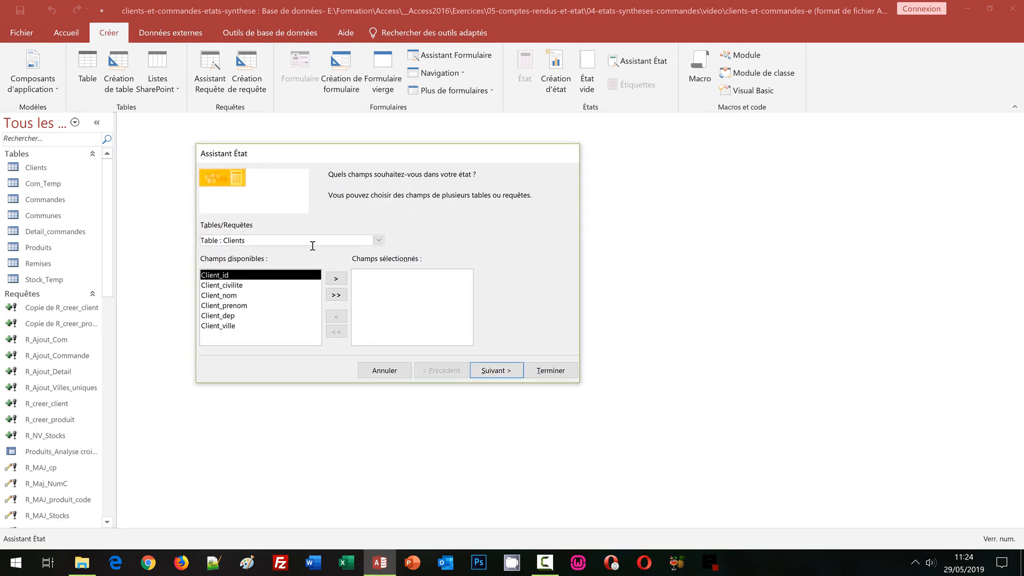
{"action": "left_click", "coordinate": [379, 242]}
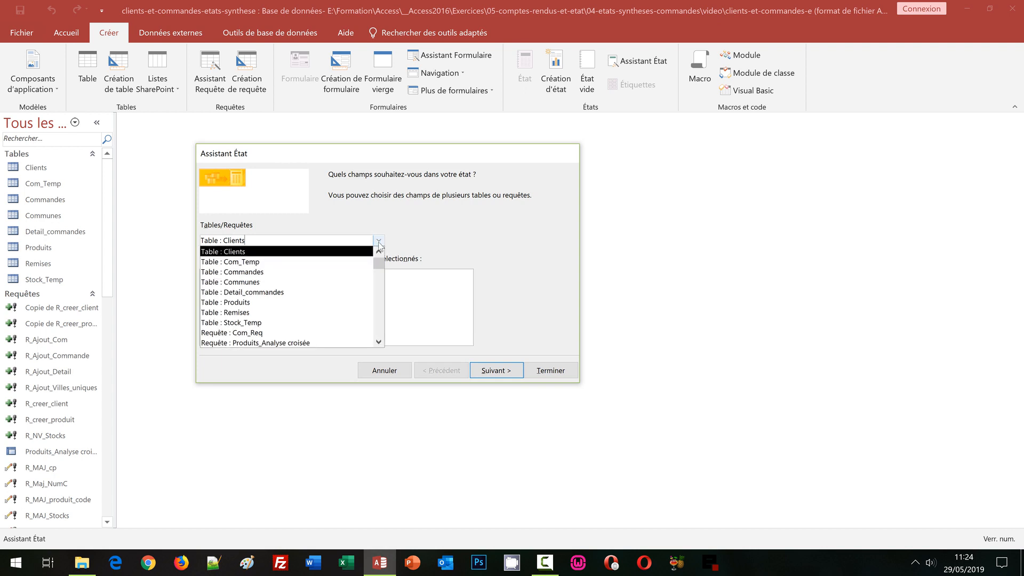
{"action": "left_click", "coordinate": [382, 331]}
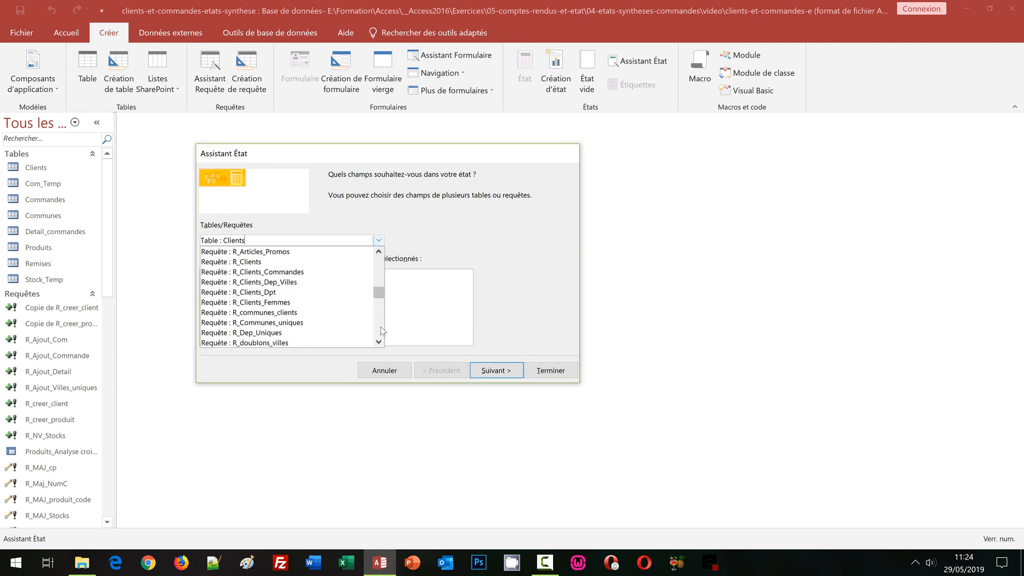
{"action": "left_click", "coordinate": [245, 273]}
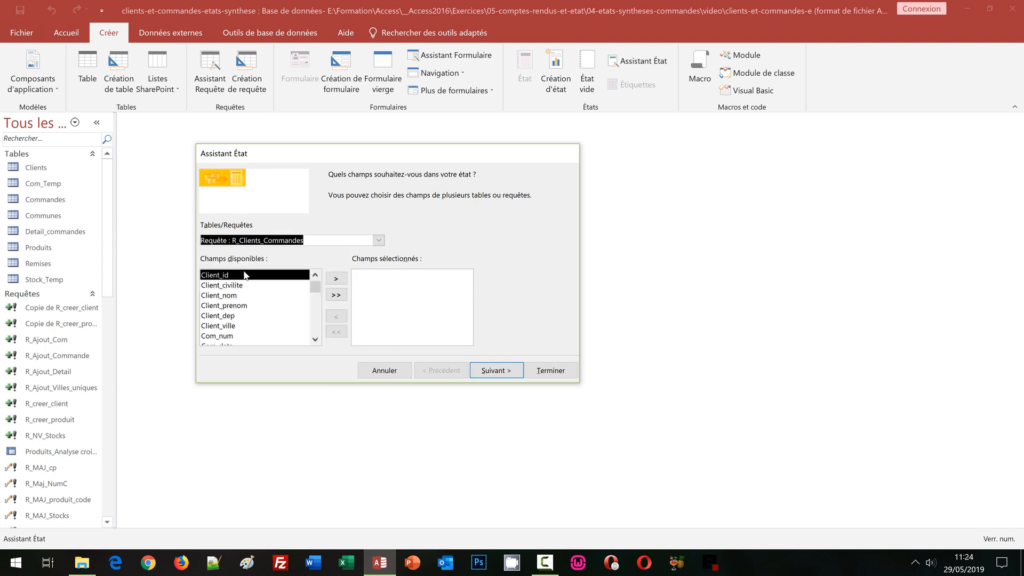
{"action": "left_click", "coordinate": [336, 296]}
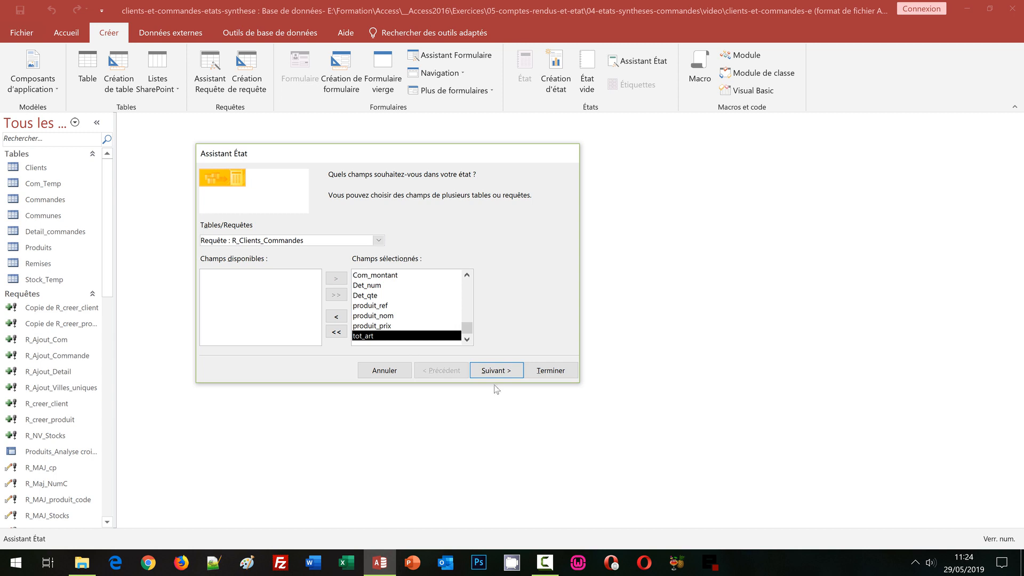
{"action": "left_click", "coordinate": [496, 371]}
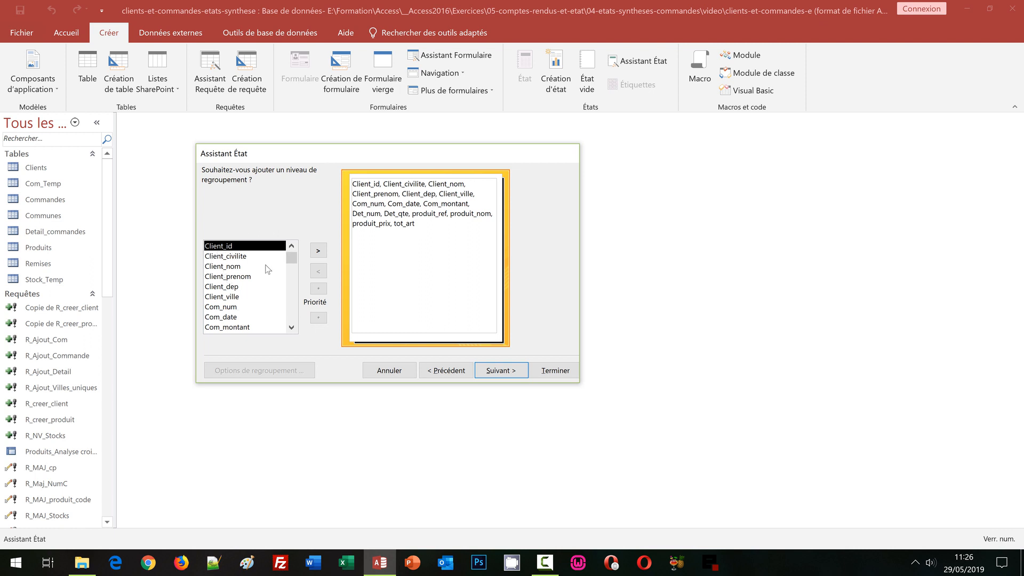
Step: Group the report by Client_id and, below it, by Com_num
{"action": "left_click", "coordinate": [318, 252]}
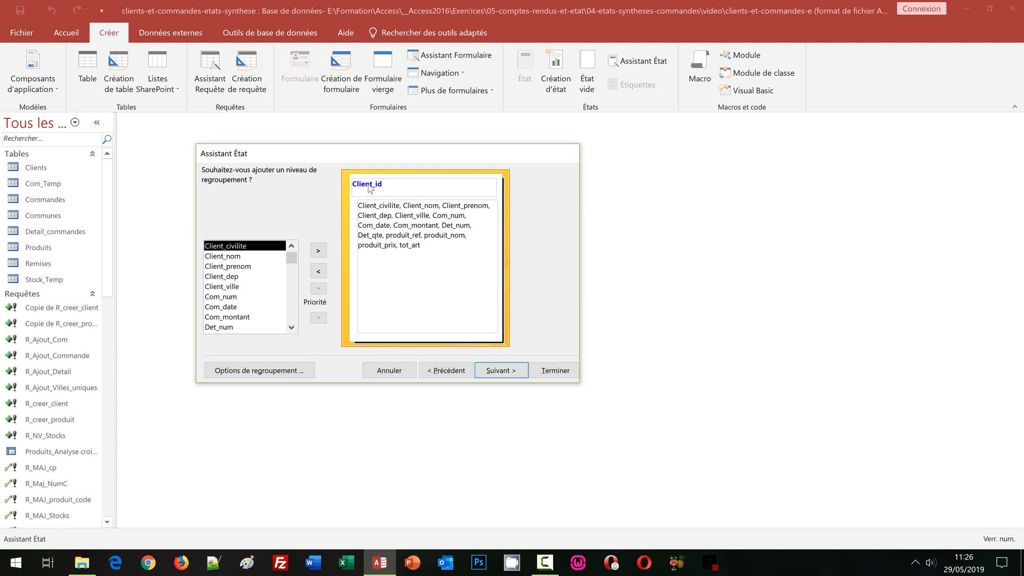
{"action": "left_click", "coordinate": [226, 297]}
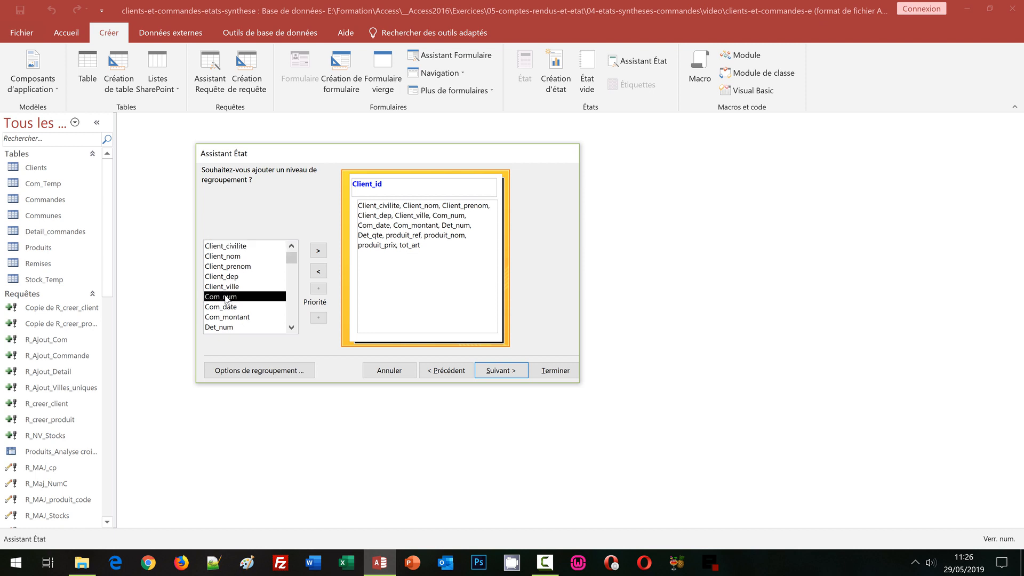
{"action": "left_click", "coordinate": [319, 252]}
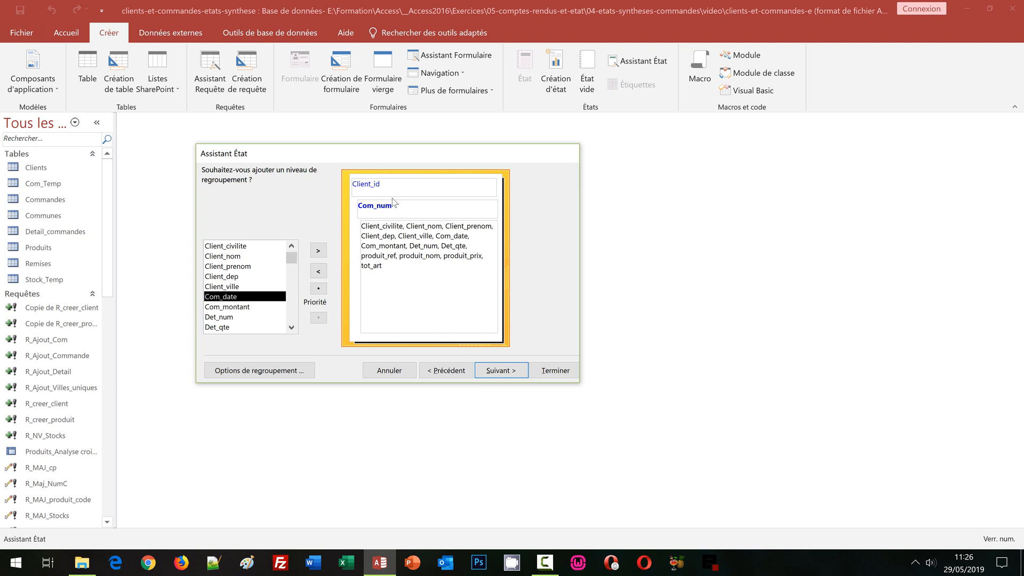
{"action": "left_click", "coordinate": [500, 370]}
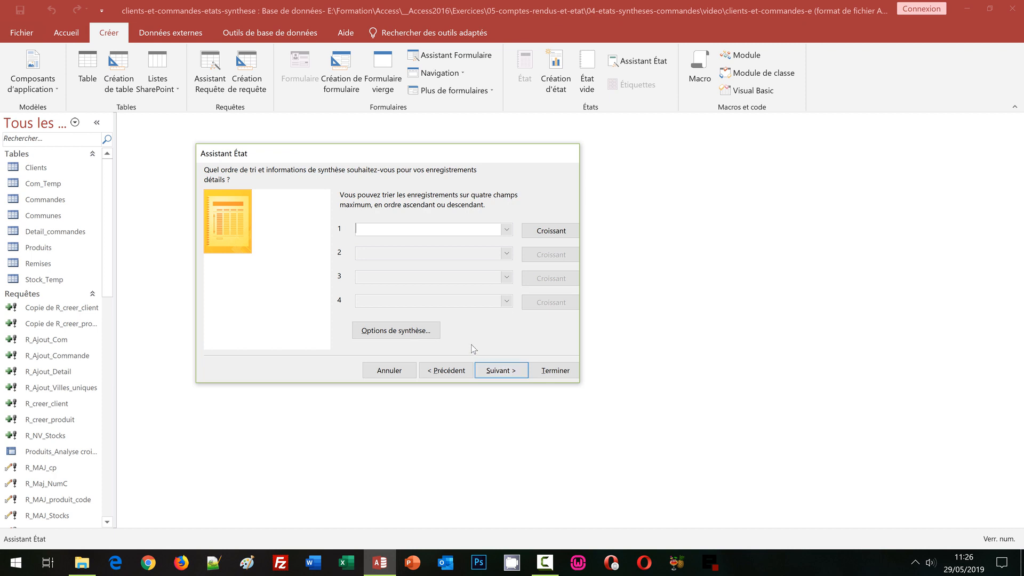
Step: Leave the sort fields and summary options empty and set the report to the Échelonné layout in Paysage orientation
{"action": "left_click", "coordinate": [419, 331]}
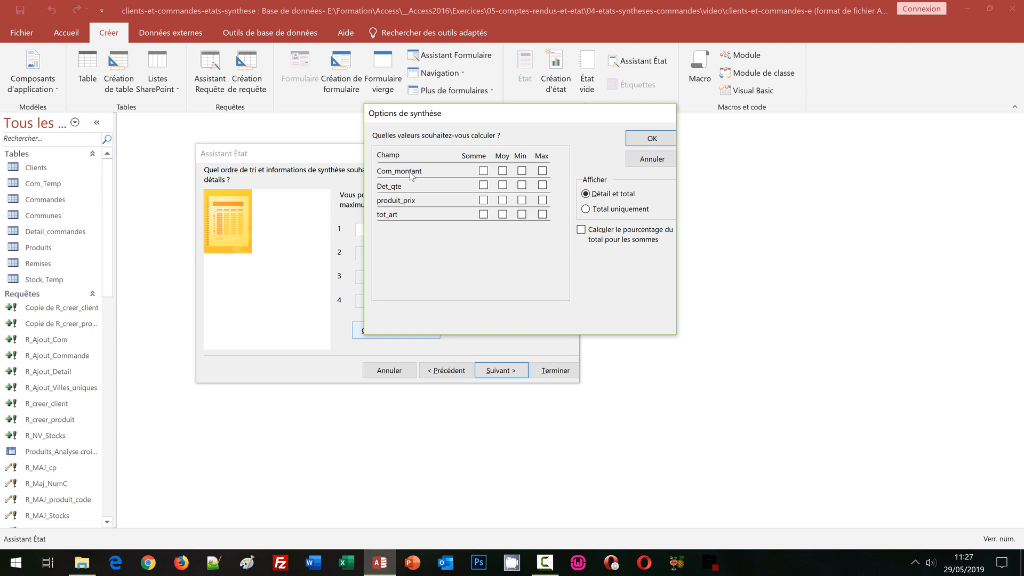
{"action": "left_click", "coordinate": [640, 144]}
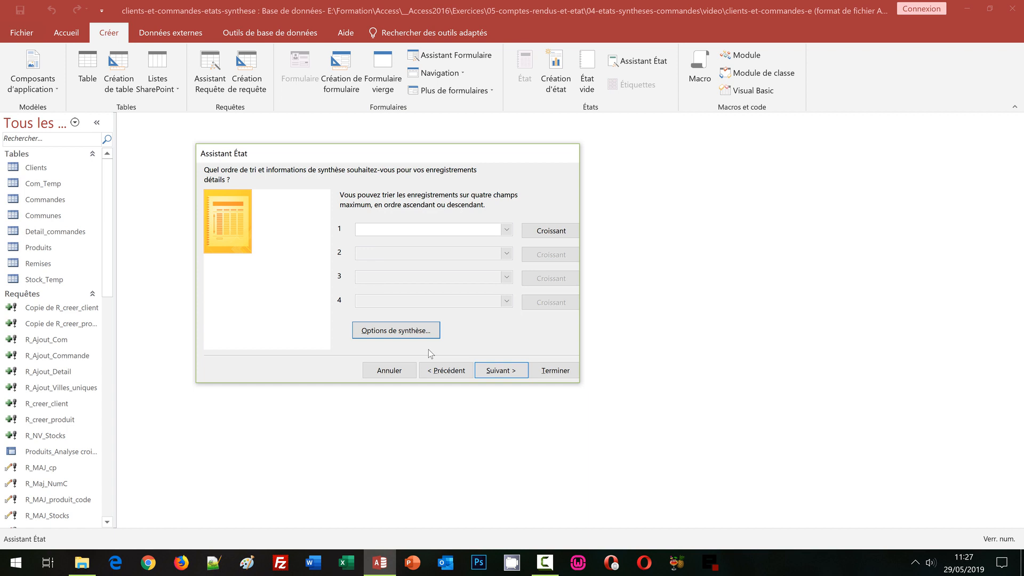
{"action": "left_click", "coordinate": [496, 373]}
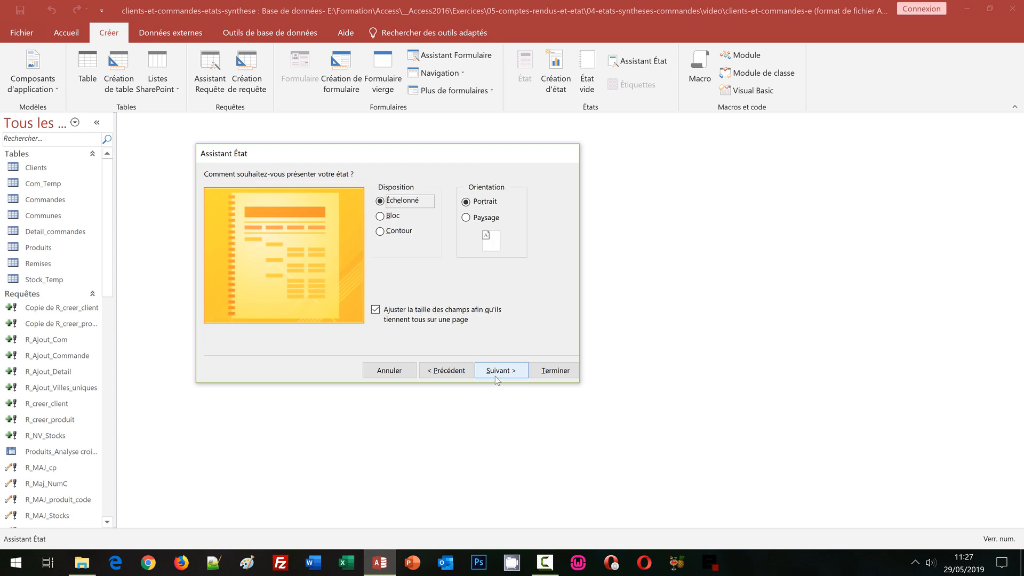
{"action": "left_click", "coordinate": [467, 218]}
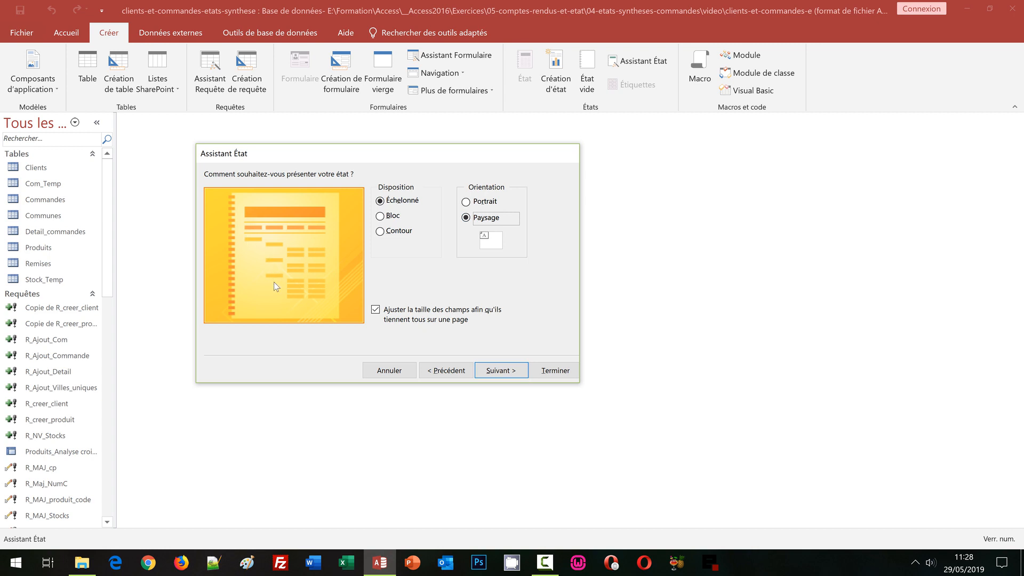
{"action": "left_click", "coordinate": [500, 371]}
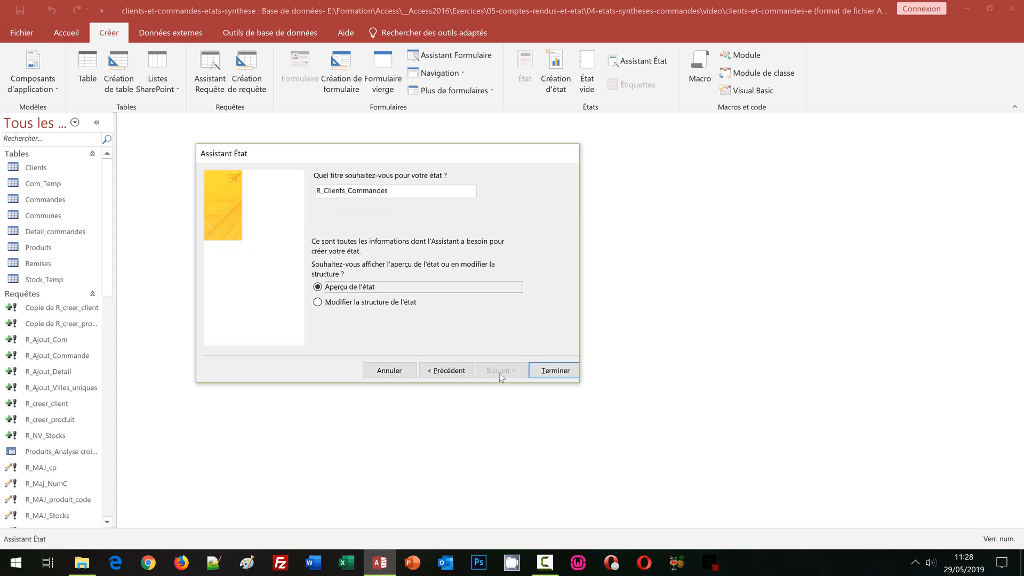
Step: Title the report E_Clients_Commandes and finish the wizard with the report preview
{"action": "left_click", "coordinate": [322, 191]}
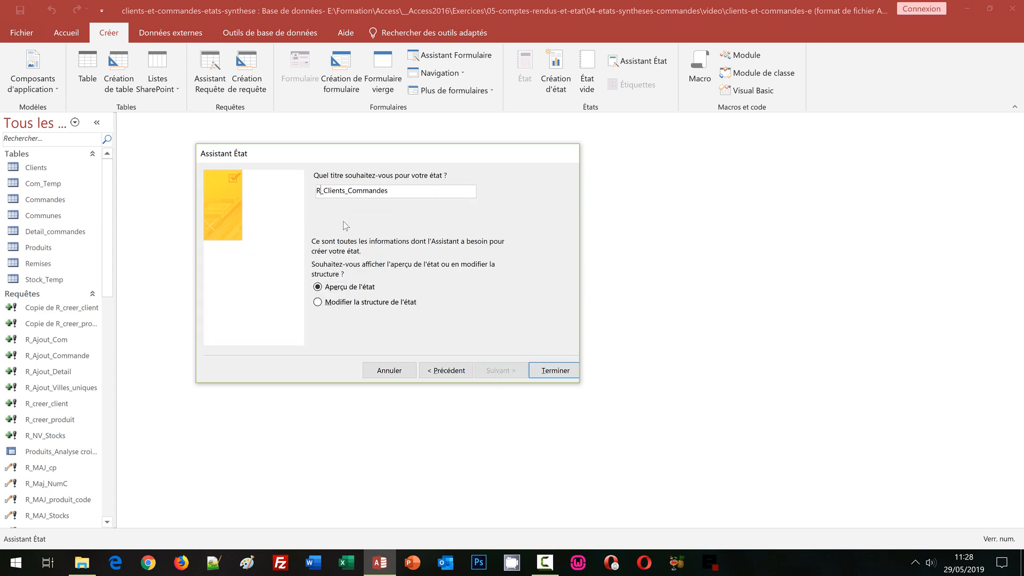
{"action": "key", "text": "shift+Left"}
{"action": "type", "text": "E"}
{"action": "left_click", "coordinate": [322, 195]}
{"action": "left_click", "coordinate": [561, 369]}
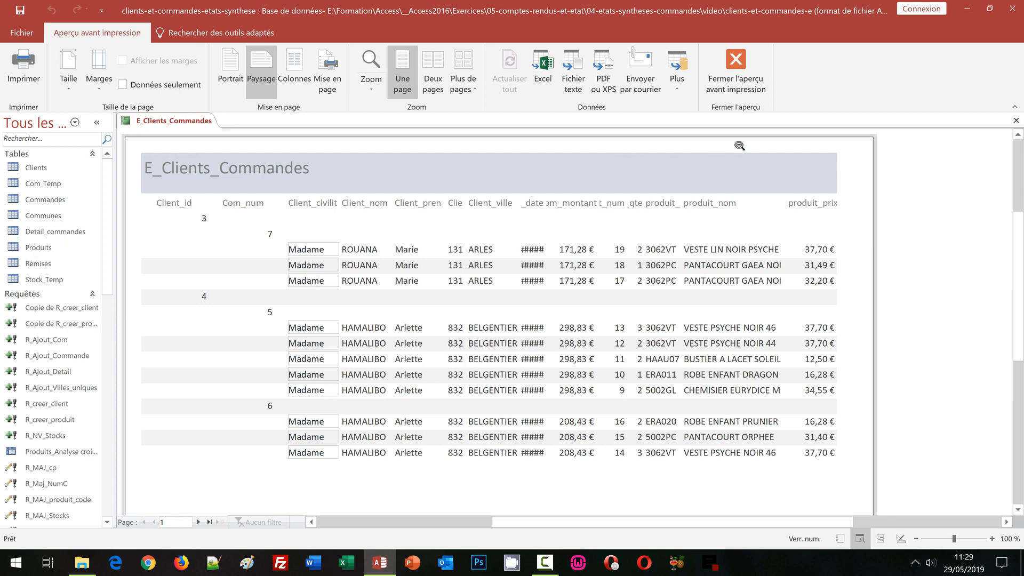
Step: Close the print preview and locate the Client_id and Com_num group headers in the report design
{"action": "left_click", "coordinate": [726, 90]}
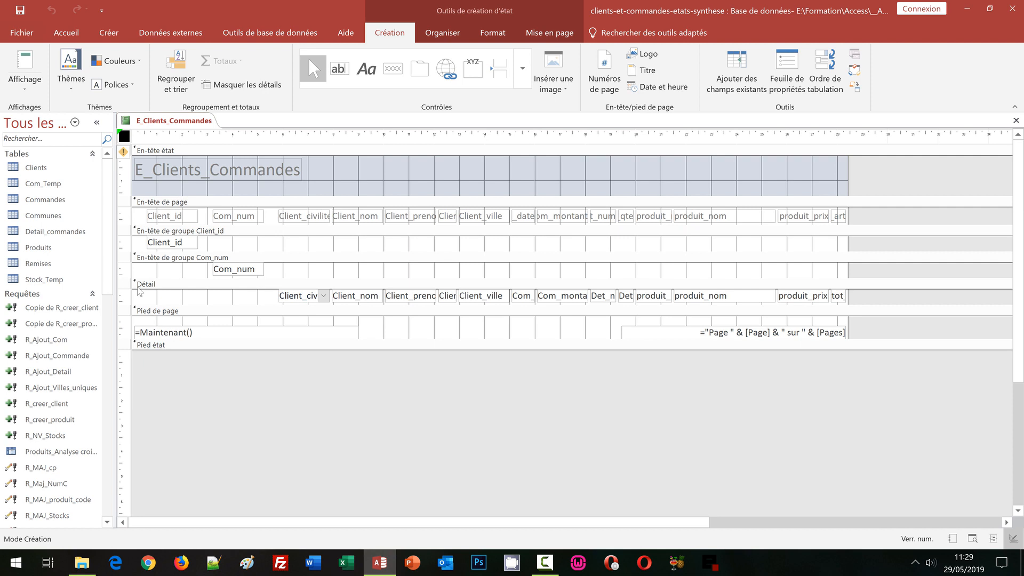
{"action": "left_click", "coordinate": [213, 231]}
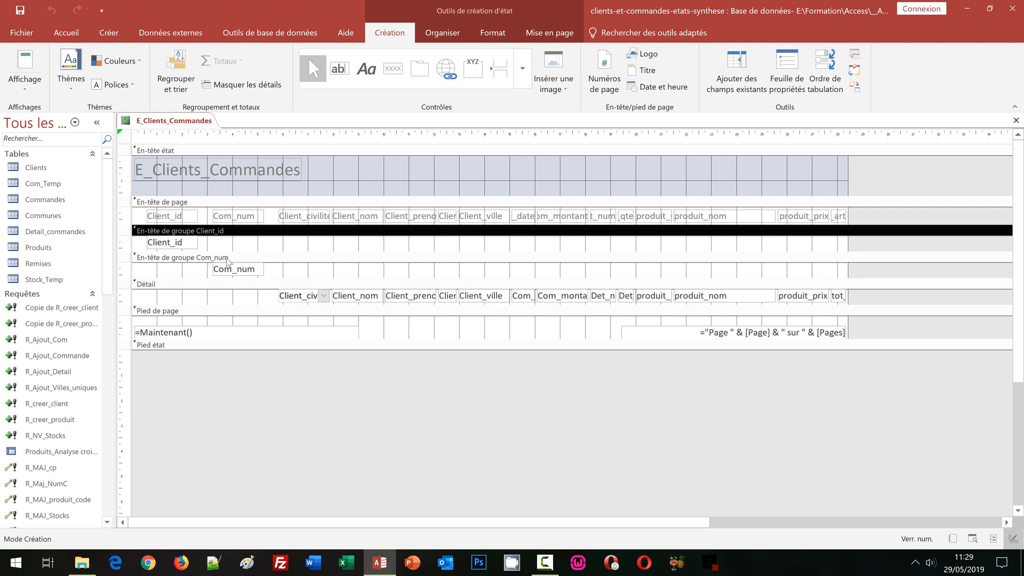
{"action": "left_click", "coordinate": [228, 258]}
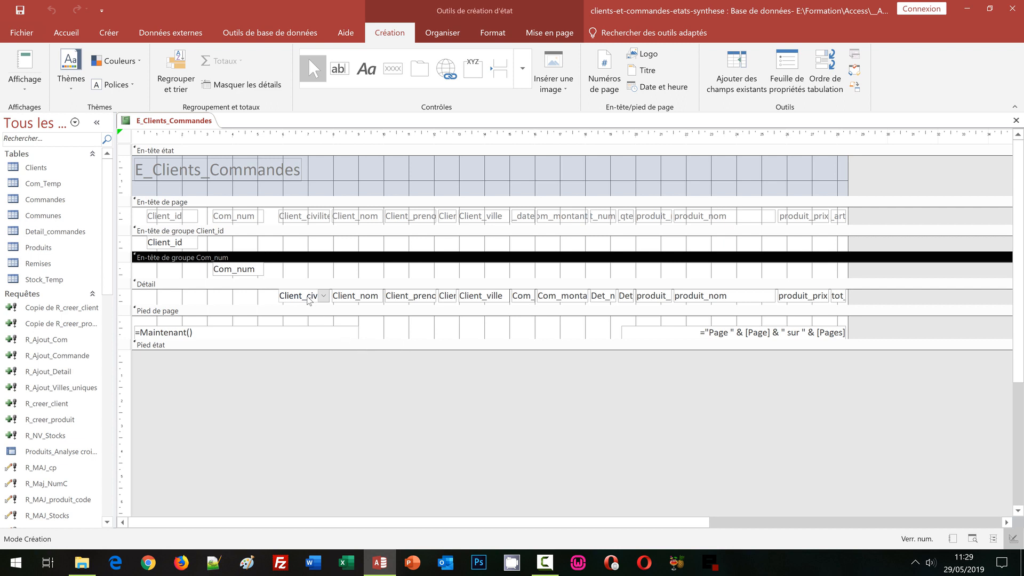
Step: Move the Client_civilite, Client_nom, Client_prenom, Client_dep and Client_ville fields from the detail section into the Client_id group header
{"action": "left_click", "coordinate": [308, 301]}
{"action": "left_click", "coordinate": [355, 300], "text": "shift"}
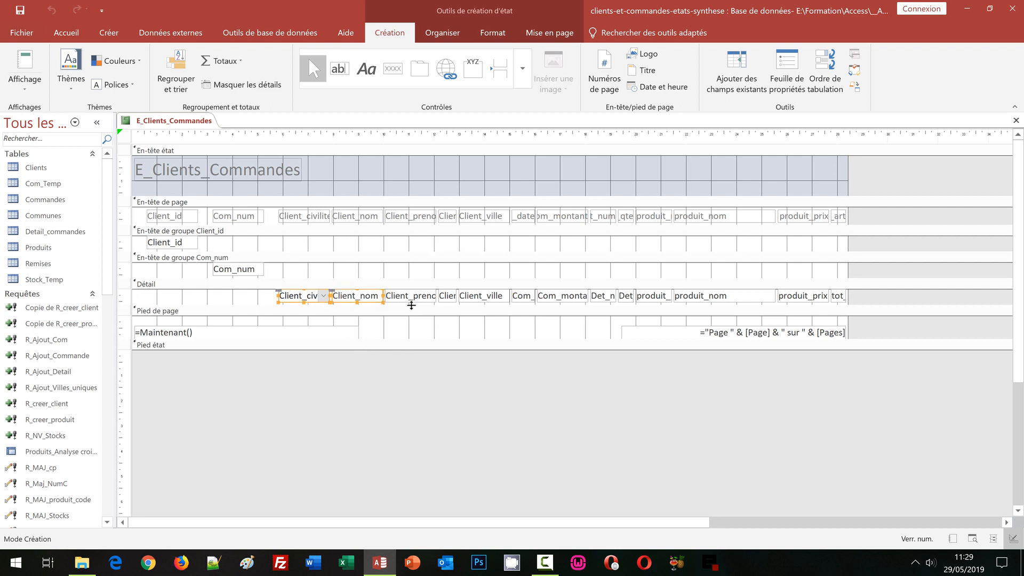
{"action": "left_click", "coordinate": [412, 302], "text": "shift"}
{"action": "left_click", "coordinate": [448, 300], "text": "shift"}
{"action": "left_click", "coordinate": [490, 302], "text": "shift"}
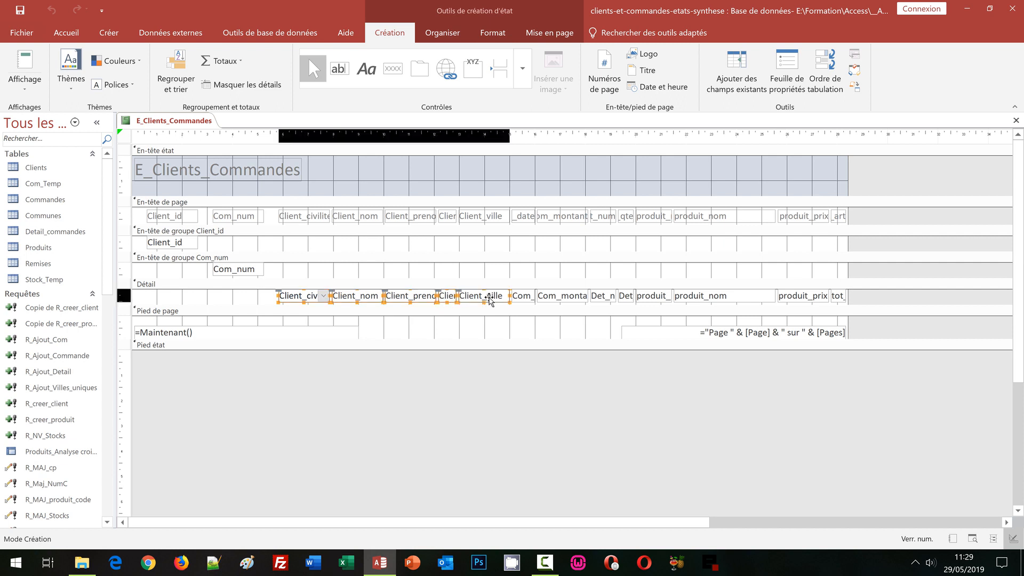
{"action": "key", "text": "Delete"}
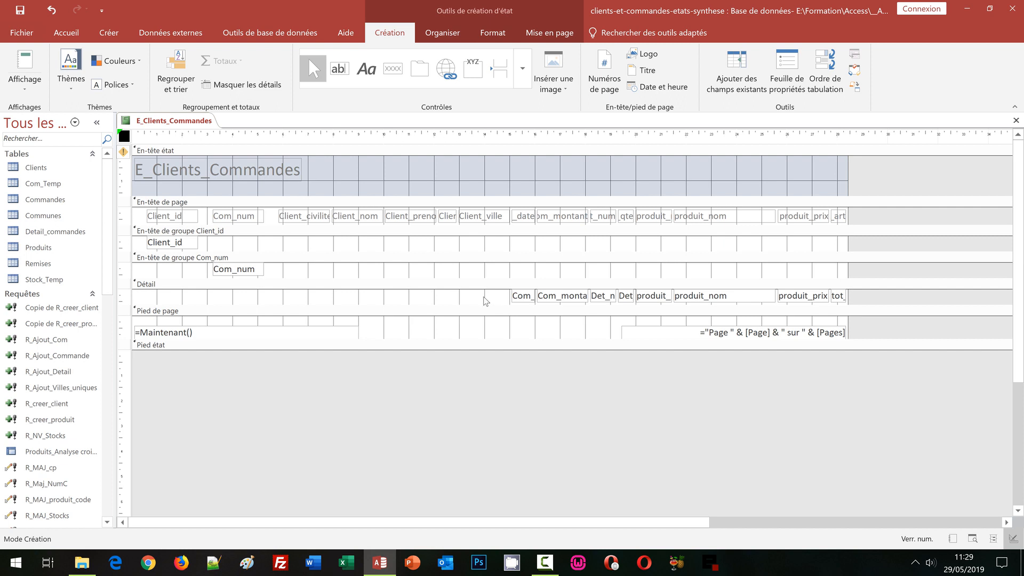
{"action": "left_click", "coordinate": [241, 233]}
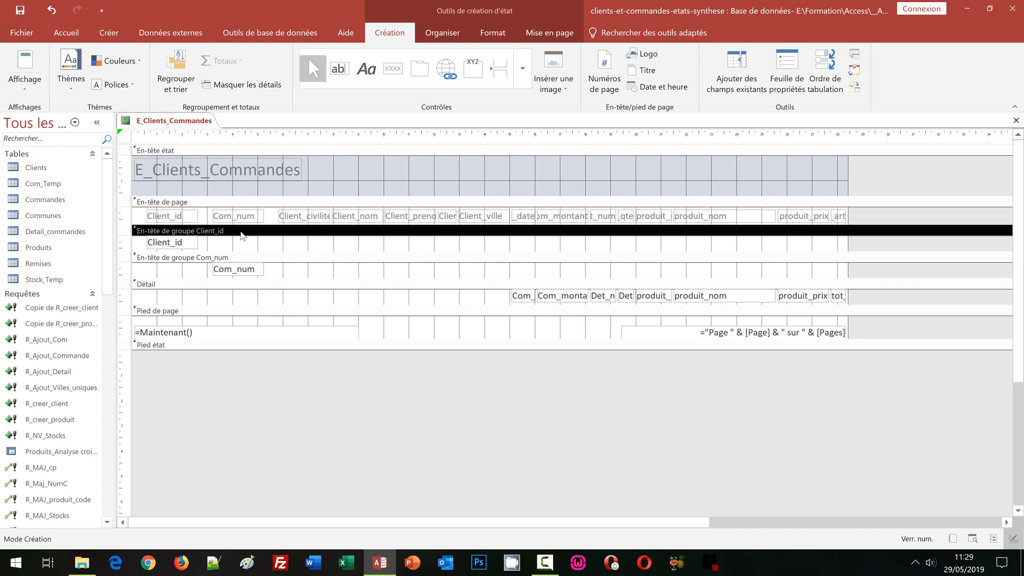
{"action": "key", "text": "ctrl+v"}
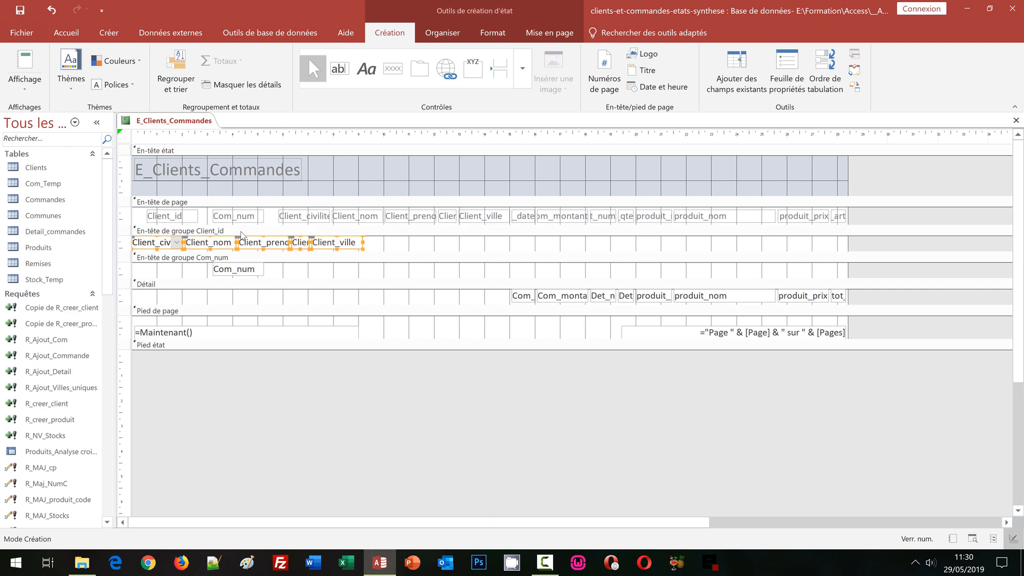
Step: Shift the five pasted client fields to the right so that they sit just after Client_id in its group header
{"action": "key", "text": "Right"}
{"action": "key", "text": "Right"}
{"action": "key", "text": "Right"}
{"action": "key", "text": "Right"}
{"action": "key", "text": "Right"}
{"action": "key", "text": "Right"}
{"action": "key", "text": "Right"}
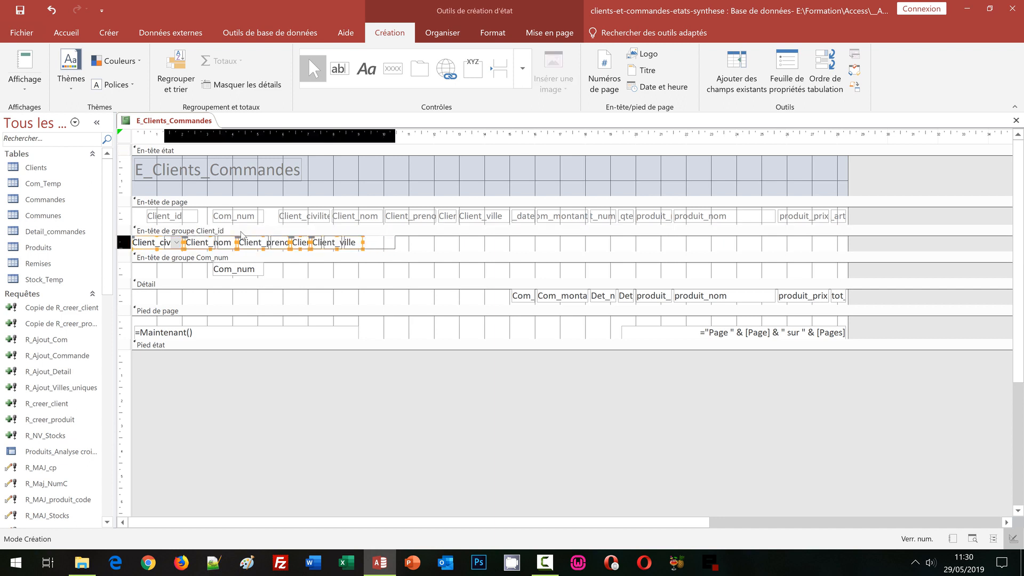
{"action": "key", "text": "Right"}
{"action": "key", "text": "Right"}
{"action": "key", "text": "Right"}
{"action": "key", "text": "Right"}
{"action": "key", "text": "Right"}
{"action": "key", "text": "Right"}
{"action": "key", "text": "Right"}
{"action": "key", "text": "Right"}
{"action": "key", "text": "Right"}
{"action": "key", "text": "Right"}
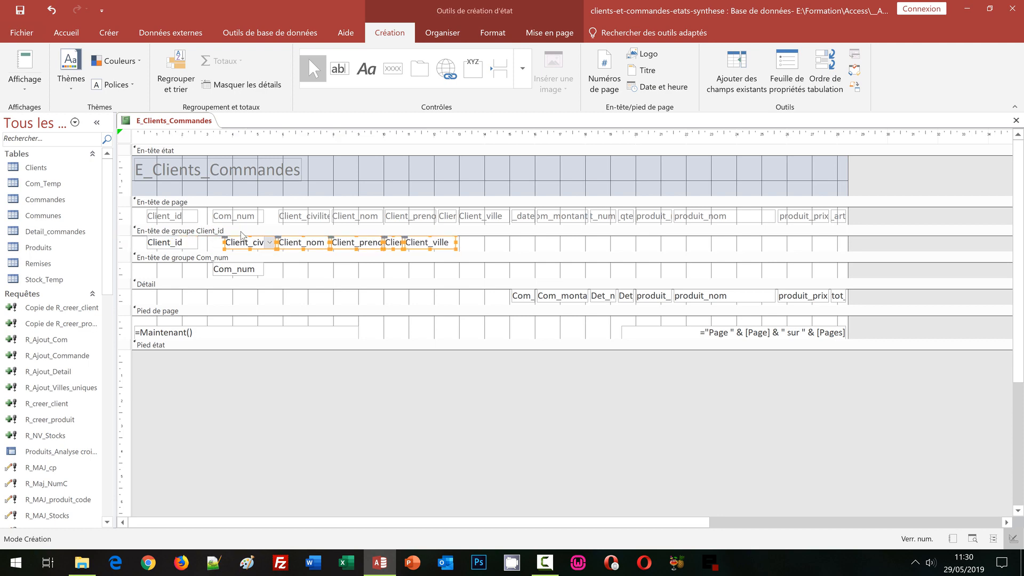
{"action": "key", "text": "Left"}
{"action": "key", "text": "Left"}
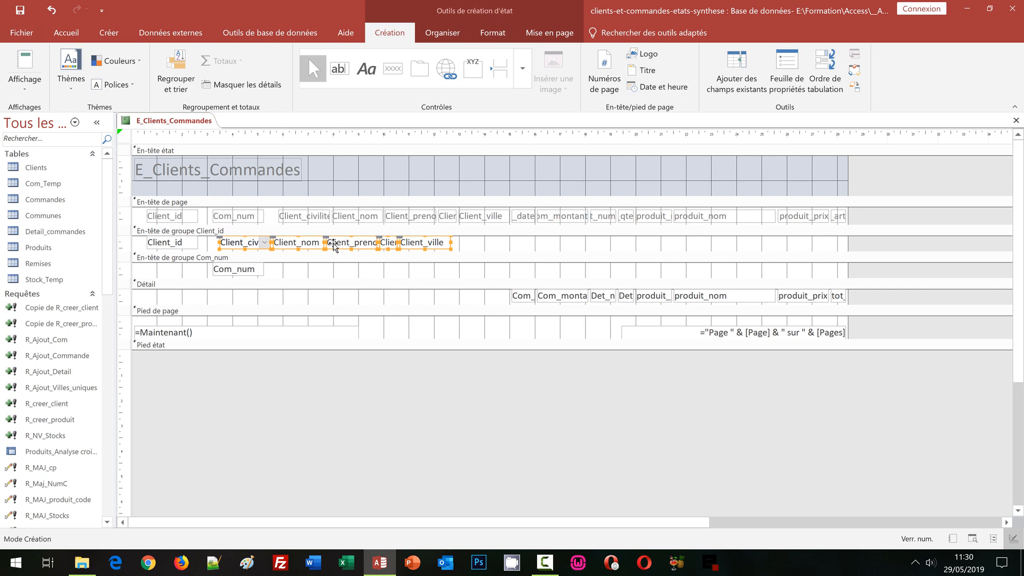
{"action": "left_click", "coordinate": [488, 242]}
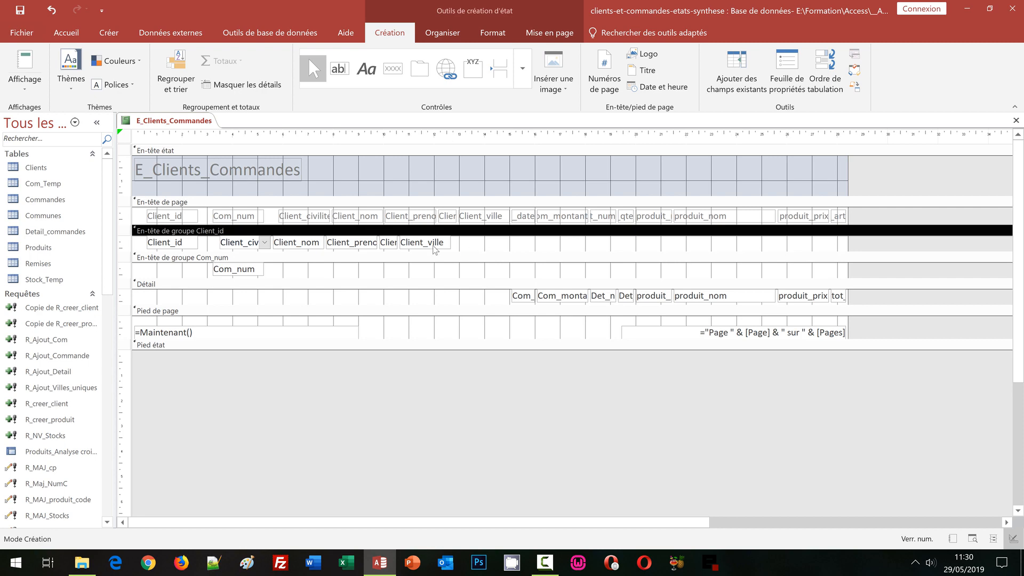
Step: Move the Client_ville field right in the Client_id group header and widen it leftward so it spans about 16 to 19 cm
{"action": "left_click", "coordinate": [430, 245]}
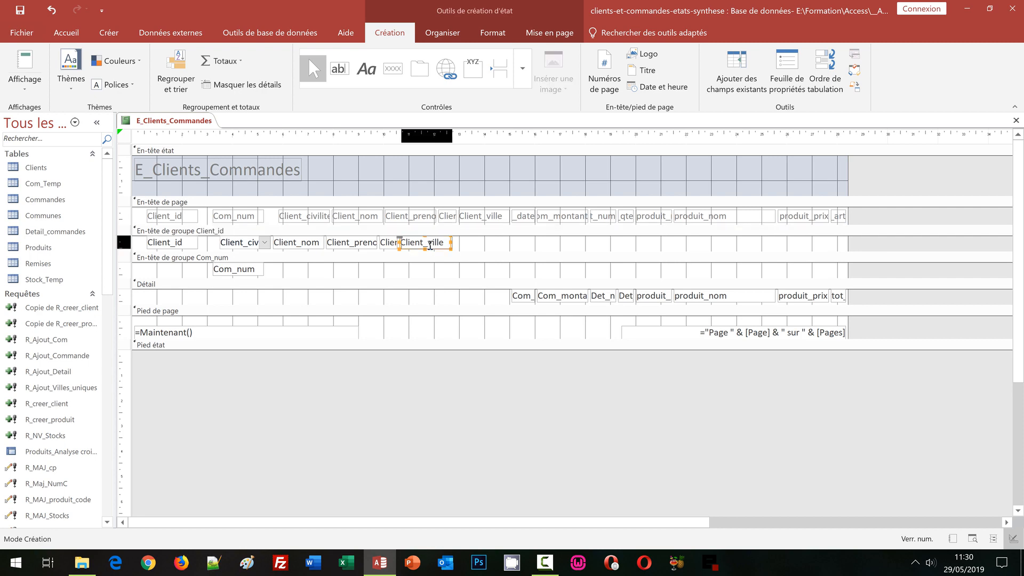
{"action": "key", "text": "Right"}
{"action": "key", "text": "Right"}
{"action": "key", "text": "Right"}
{"action": "key", "text": "Right"}
{"action": "key", "text": "Right"}
{"action": "key", "text": "Right"}
{"action": "key", "text": "Right"}
{"action": "key", "text": "Right"}
{"action": "key", "text": "Right"}
{"action": "key", "text": "Right"}
{"action": "key", "text": "Right"}
{"action": "key", "text": "Right"}
{"action": "key", "text": "Right"}
{"action": "key", "text": "Right"}
{"action": "key", "text": "Right"}
{"action": "key", "text": "Right"}
{"action": "key", "text": "Right"}
{"action": "key", "text": "Right"}
{"action": "key", "text": "Right"}
{"action": "key", "text": "Right"}
{"action": "key", "text": "Right"}
{"action": "key", "text": "Right"}
{"action": "key", "text": "Right"}
{"action": "key", "text": "Right"}
{"action": "key", "text": "Right"}
{"action": "key", "text": "Right"}
{"action": "key", "text": "Right"}
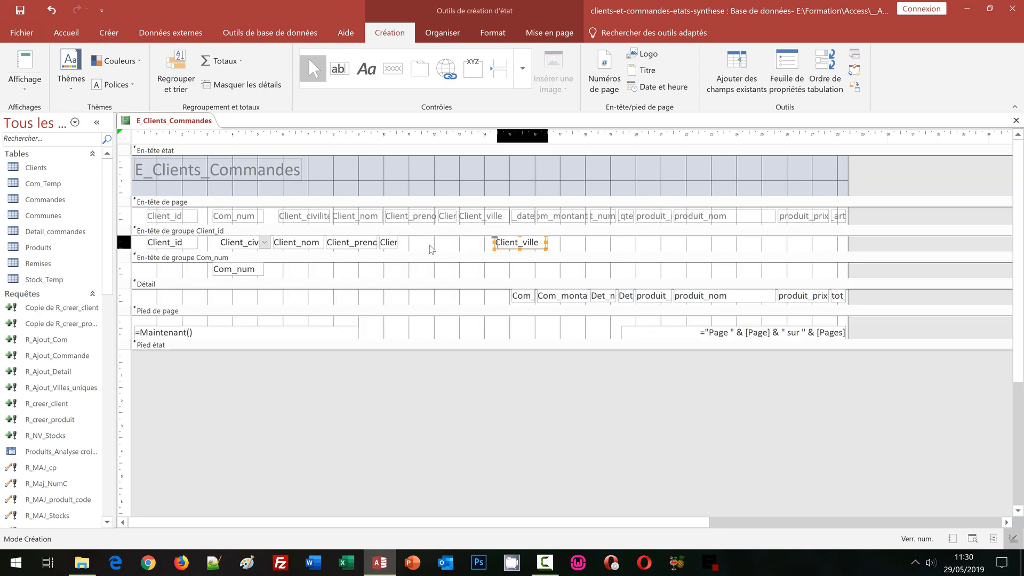
{"action": "key", "text": "Right"}
{"action": "key", "text": "Right"}
{"action": "key", "text": "Right"}
{"action": "key", "text": "Right"}
{"action": "key", "text": "Right"}
{"action": "key", "text": "Right"}
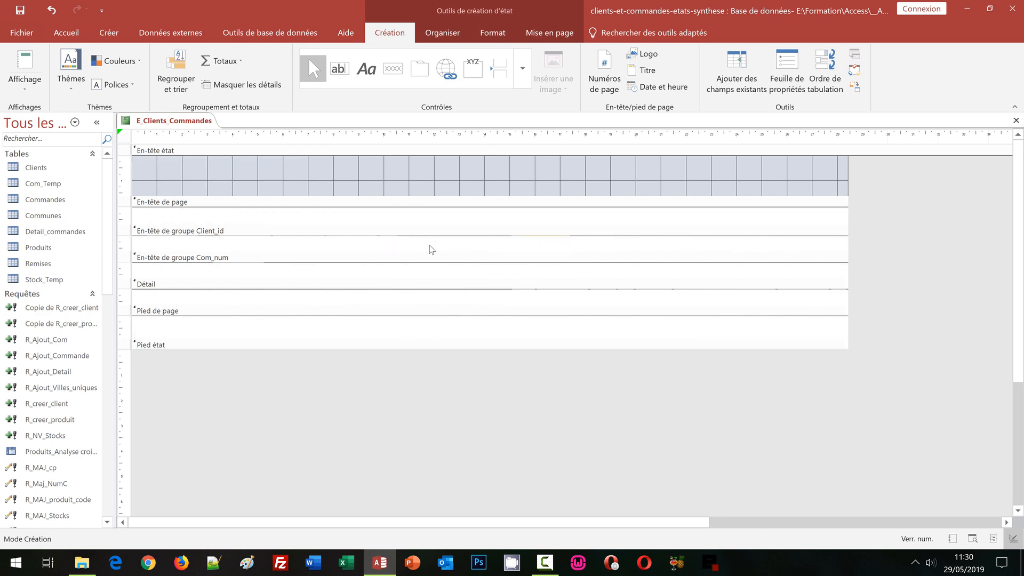
{"action": "key", "text": "Right"}
{"action": "key", "text": "Right"}
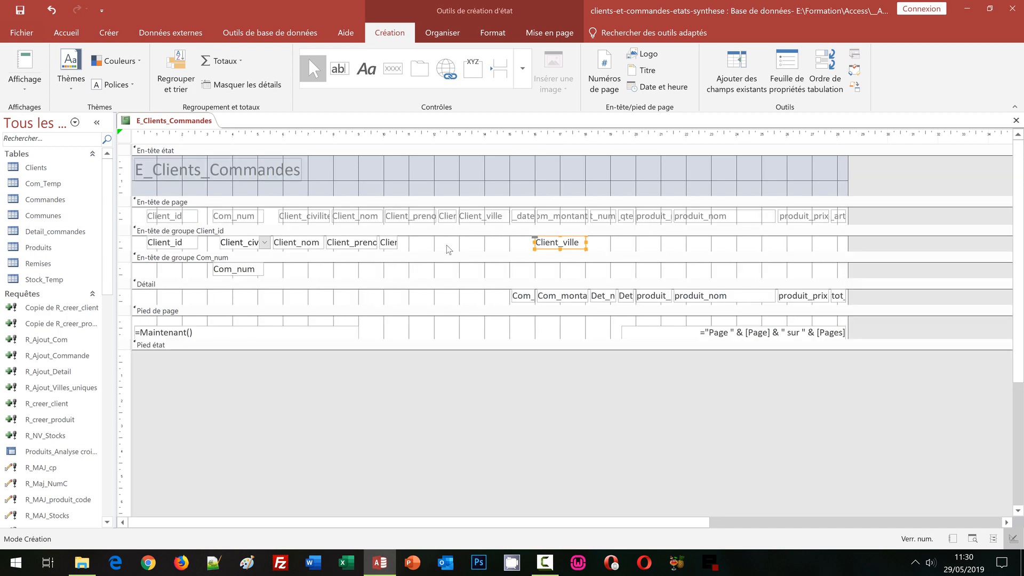
{"action": "key", "text": "Right"}
{"action": "key", "text": "Right"}
{"action": "key", "text": "Right"}
{"action": "key", "text": "Right"}
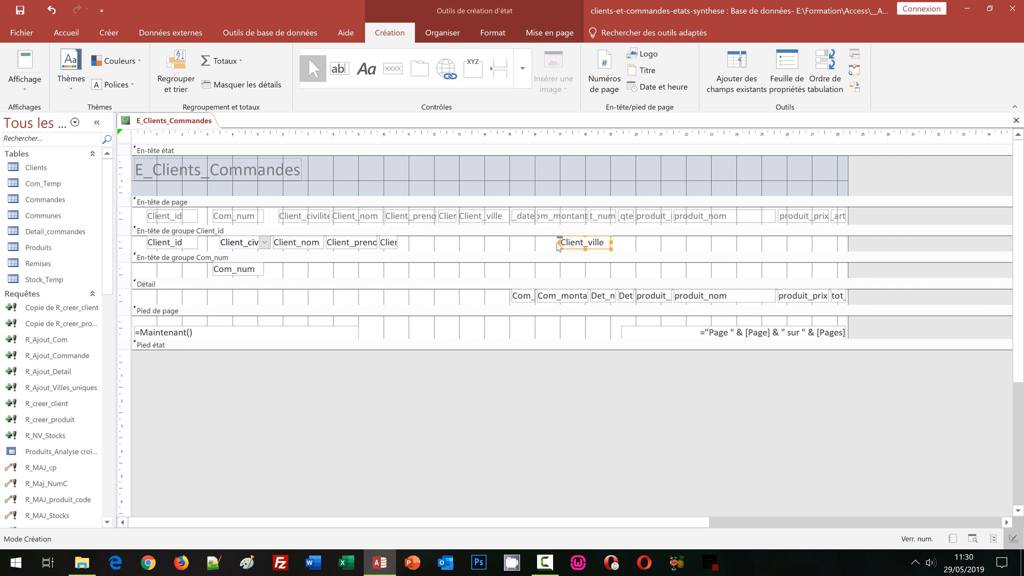
{"action": "left_click_drag", "start_coordinate": [562, 241], "coordinate": [537, 244]}
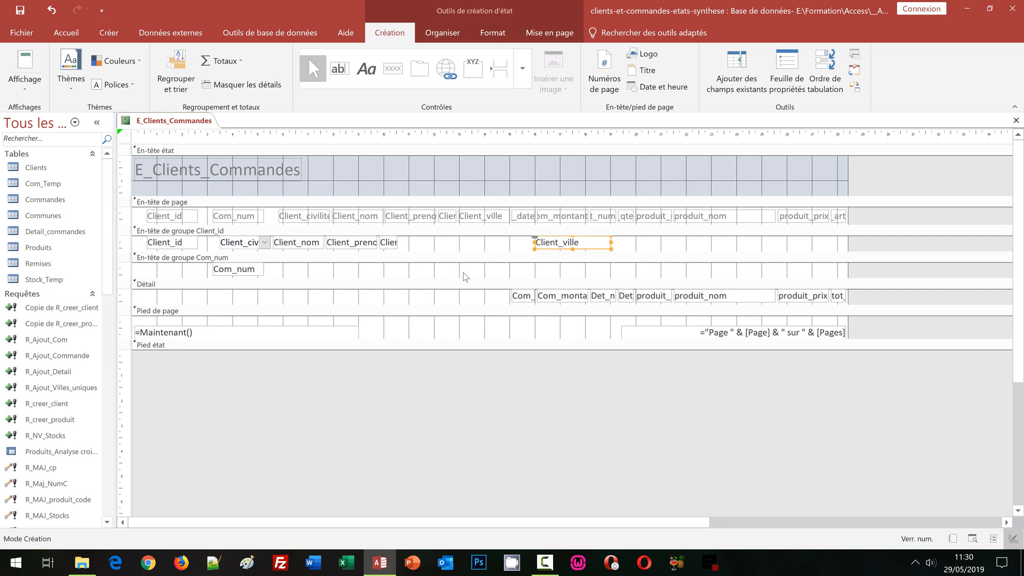
Step: Widen the Client_dep field to about 1.6 cm and move it right until it sits just before Client_ville
{"action": "left_click", "coordinate": [395, 245]}
{"action": "left_click_drag", "start_coordinate": [398, 244], "coordinate": [419, 243]}
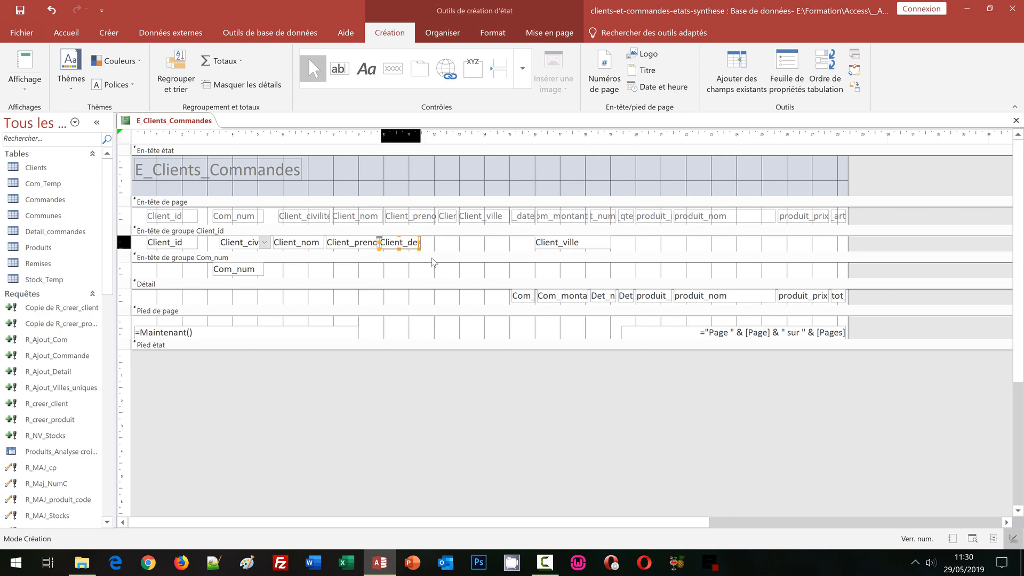
{"action": "key", "text": "Right"}
{"action": "key", "text": "Right"}
{"action": "key", "text": "Right"}
{"action": "key", "text": "Right"}
{"action": "key", "text": "Right"}
{"action": "key", "text": "Right"}
{"action": "key", "text": "Right"}
{"action": "key", "text": "Right"}
{"action": "key", "text": "Right"}
{"action": "key", "text": "Right"}
{"action": "key", "text": "Right"}
{"action": "key", "text": "Right"}
{"action": "key", "text": "Right"}
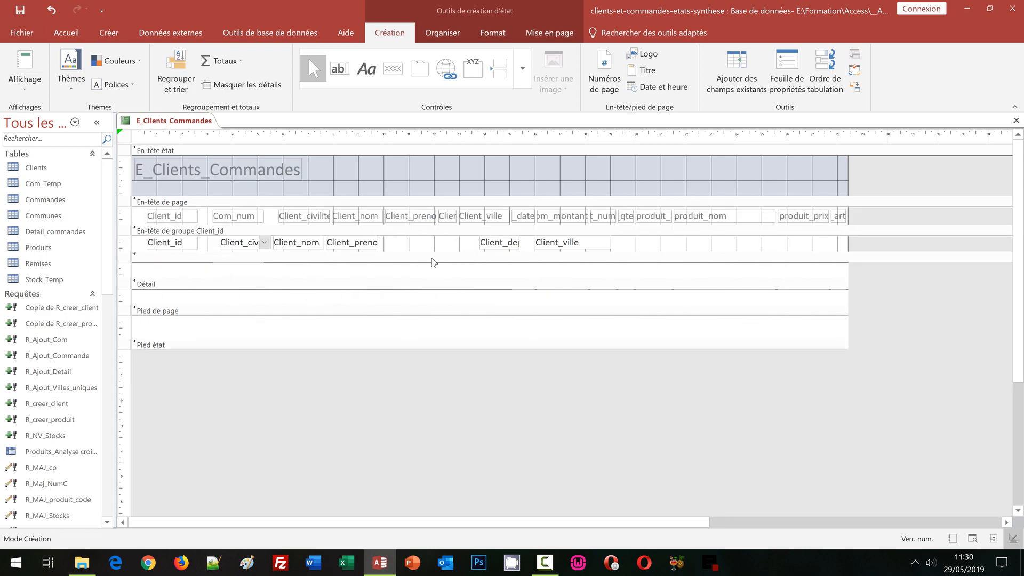
{"action": "key", "text": "Right"}
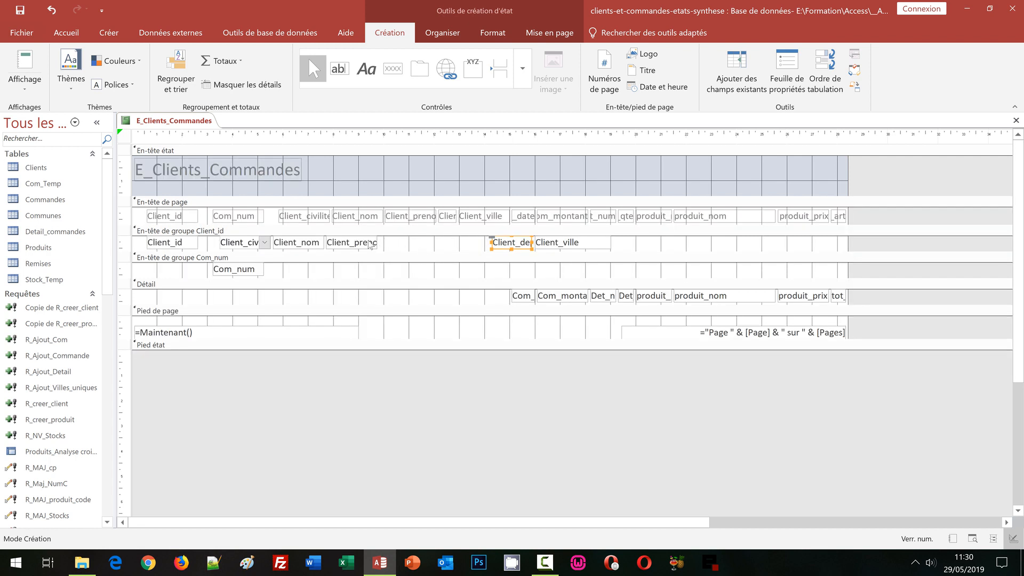
Step: Widen the Client_prenom field to about 3 cm and move it right until it sits just before Client_dep
{"action": "left_click", "coordinate": [370, 245]}
{"action": "left_click_drag", "start_coordinate": [388, 242], "coordinate": [405, 244]}
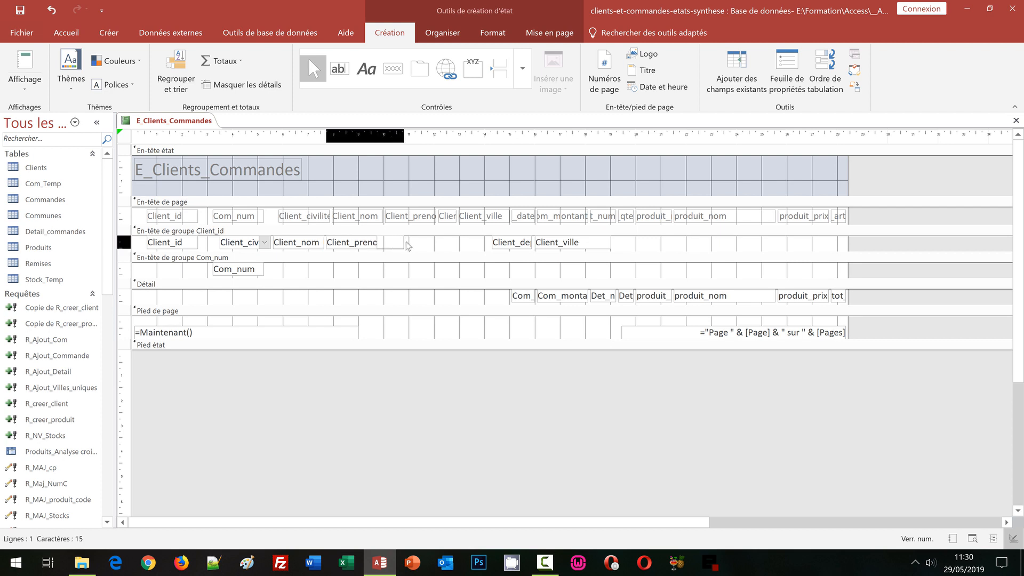
{"action": "key", "text": "Right"}
{"action": "key", "text": "Right"}
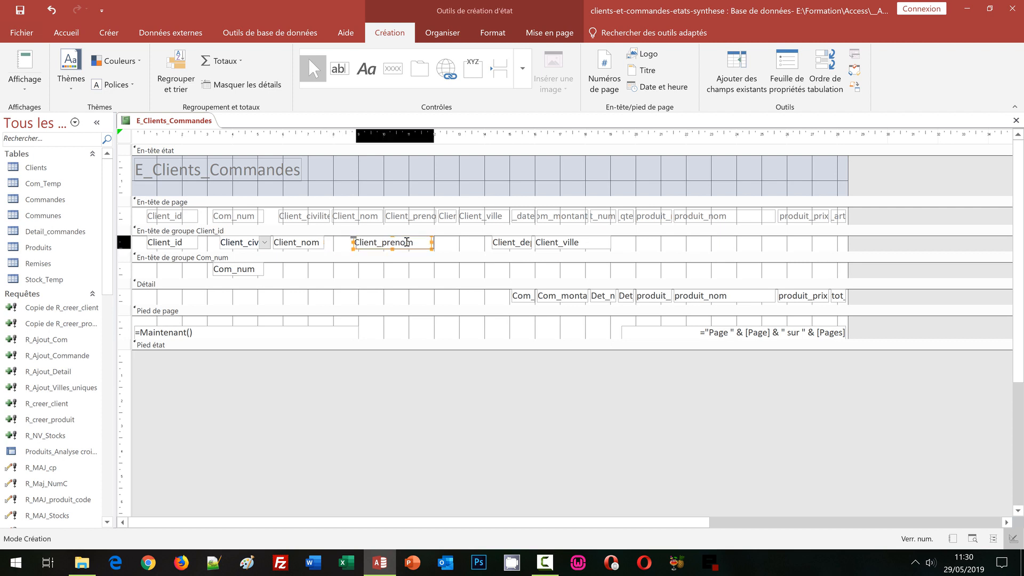
{"action": "key", "text": "Right"}
{"action": "key", "text": "Right"}
{"action": "key", "text": "Right"}
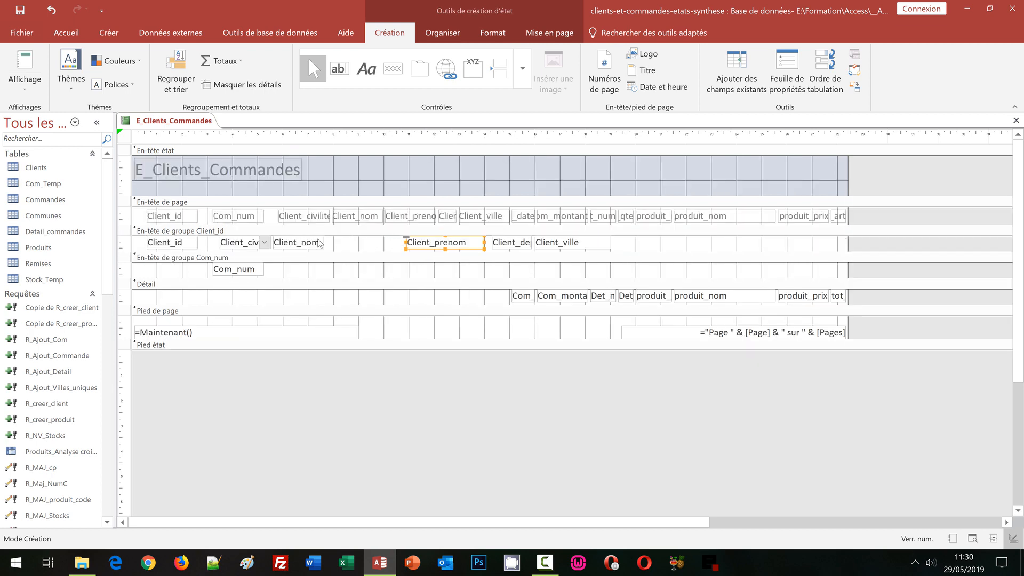
Step: Widen Client_nom to about 5 cm, up to Client_prenom, and apply equal horizontal spacing to all fields of the Client_id group header
{"action": "left_click", "coordinate": [322, 243]}
{"action": "left_click_drag", "start_coordinate": [324, 244], "coordinate": [400, 242]}
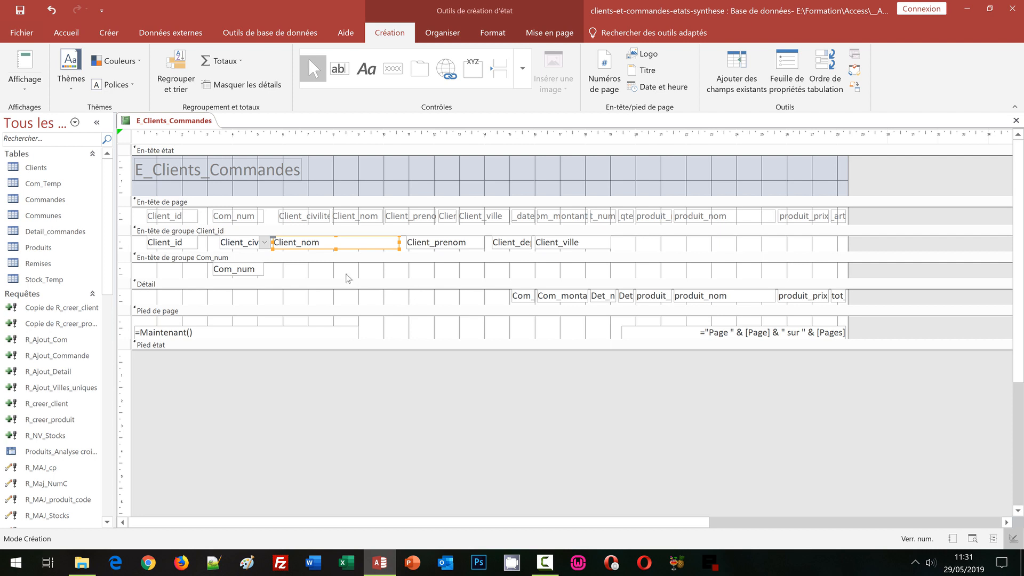
{"action": "left_click", "coordinate": [124, 243]}
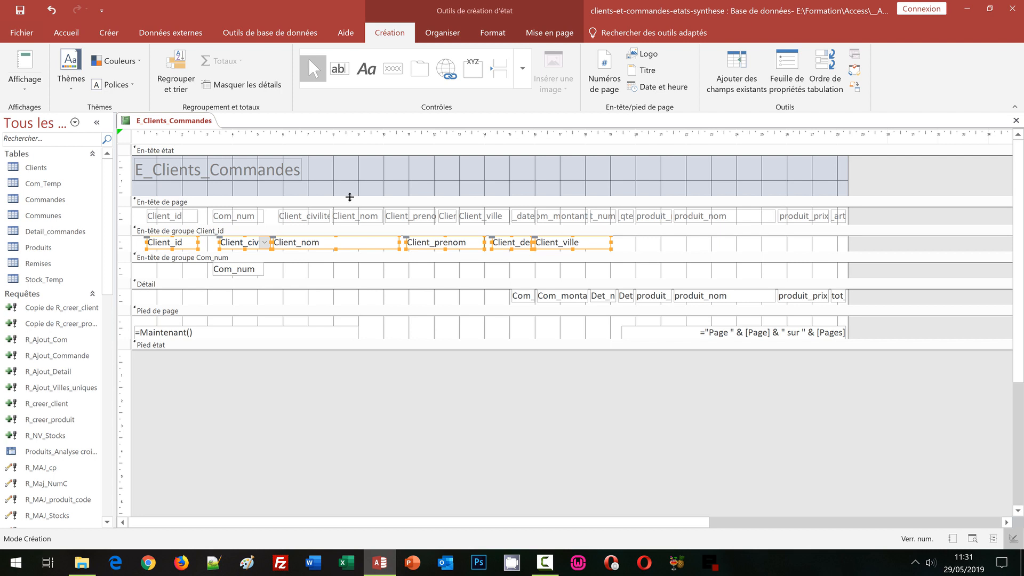
{"action": "left_click", "coordinate": [442, 32]}
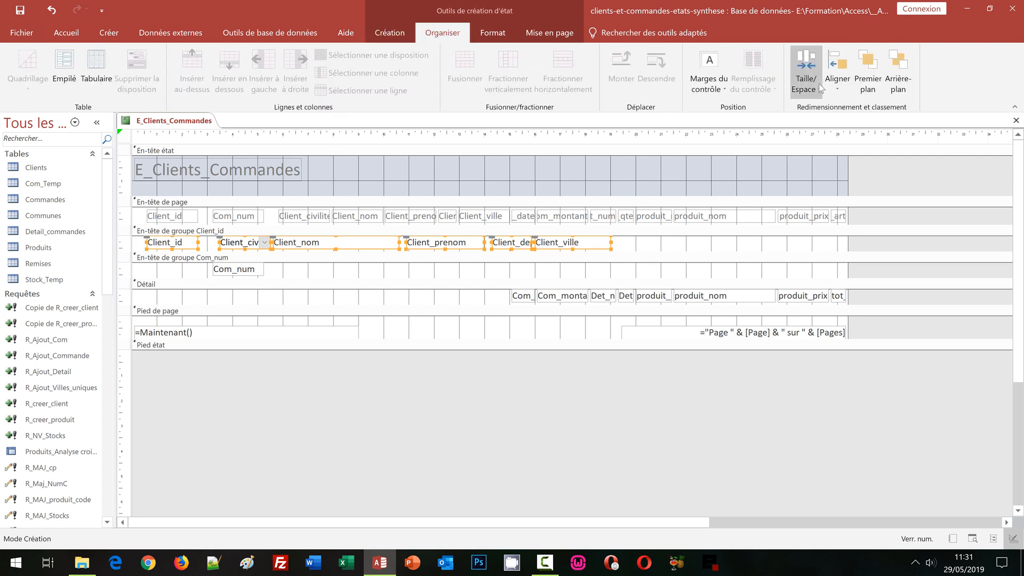
{"action": "left_click", "coordinate": [820, 86]}
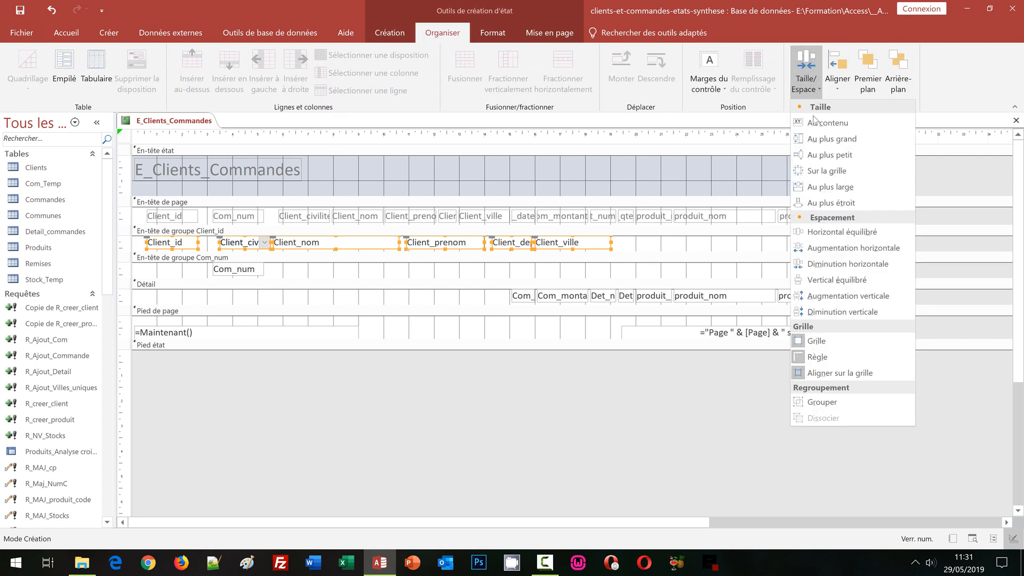
{"action": "left_click", "coordinate": [815, 234]}
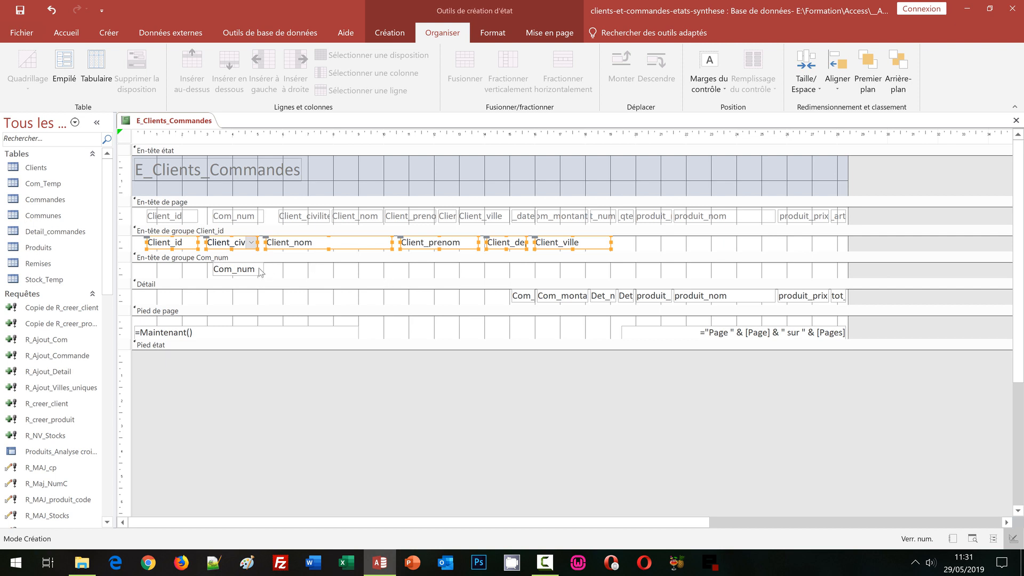
{"action": "left_click", "coordinate": [325, 296]}
Step: Make the Client_nom field in the Client_id group header bold
{"action": "left_click", "coordinate": [309, 246]}
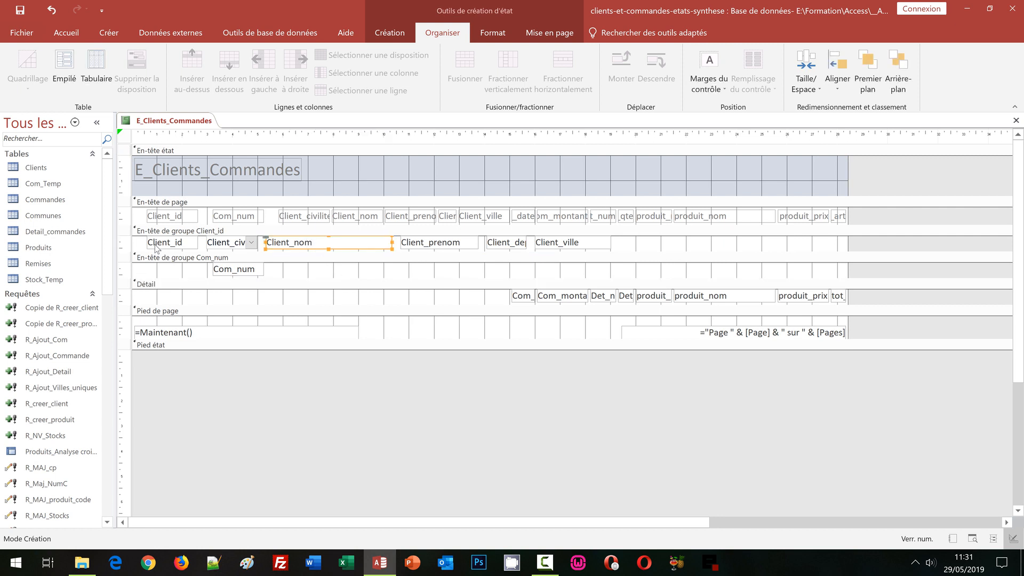
{"action": "left_click", "coordinate": [495, 33]}
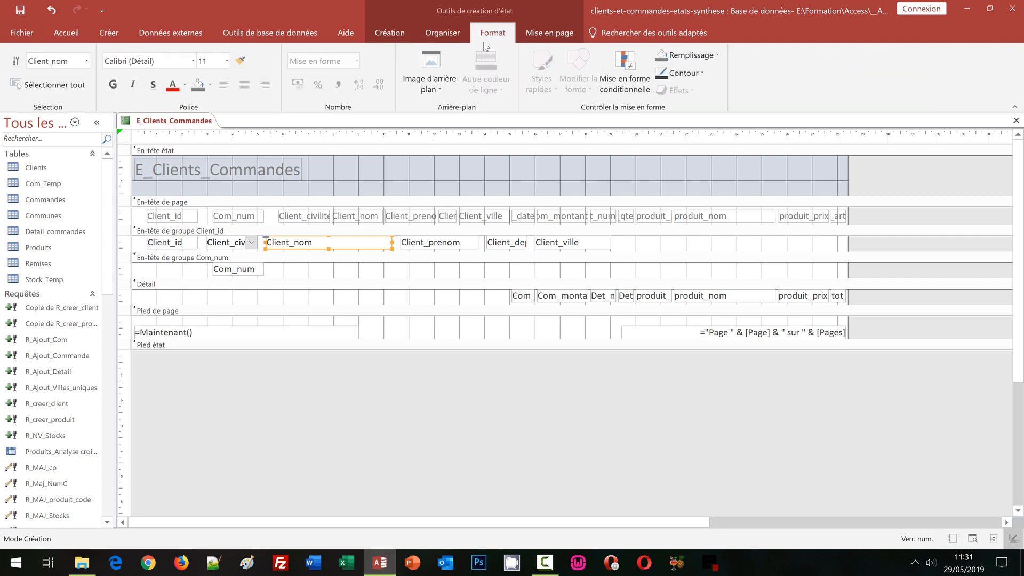
{"action": "left_click", "coordinate": [113, 84]}
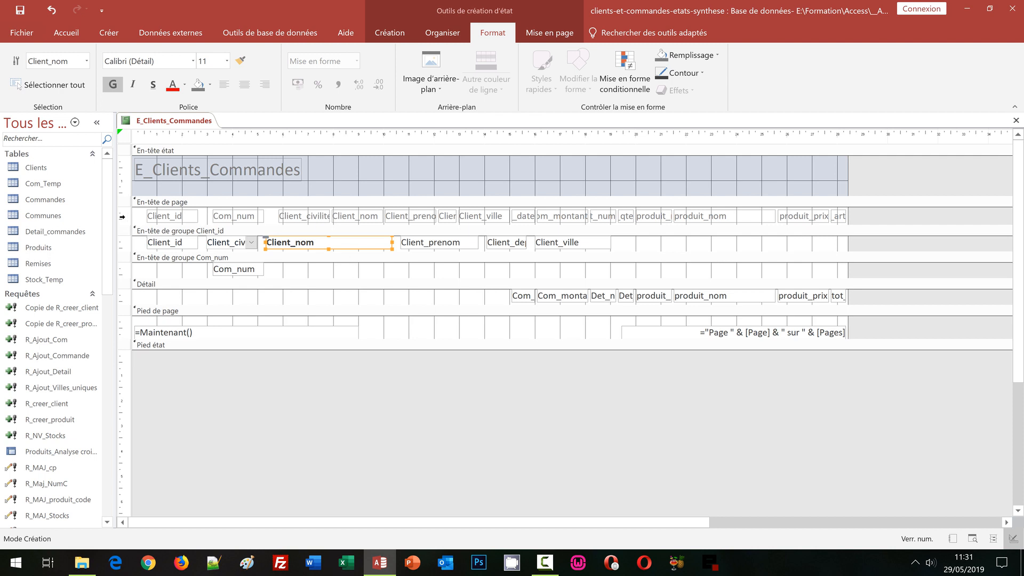
Step: Delete the order and product column labels from the page header, keeping the Client_id, Com_num and other client labels
{"action": "left_click", "coordinate": [122, 217]}
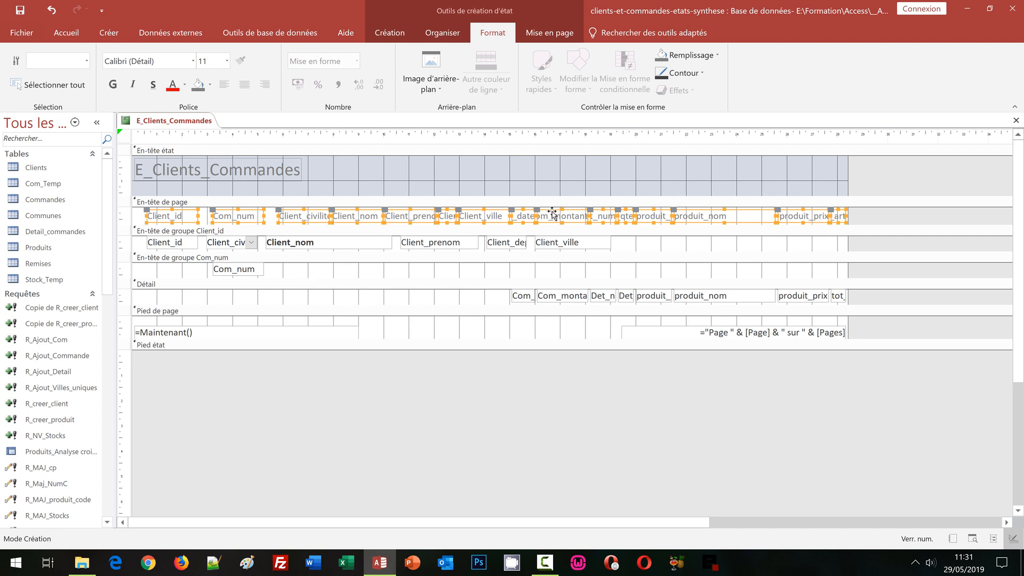
{"action": "left_click", "coordinate": [175, 220], "text": "shift"}
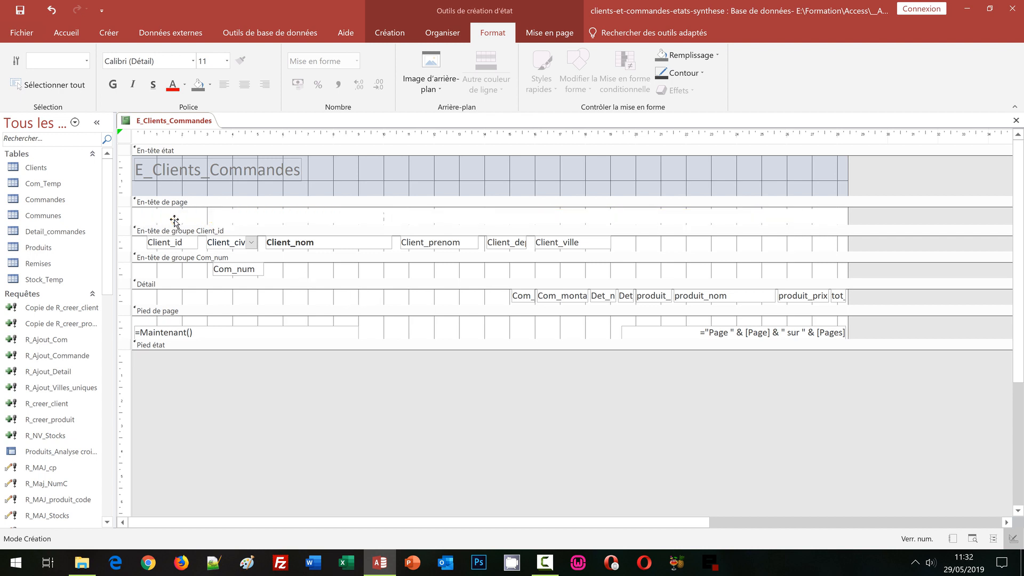
{"action": "left_click", "coordinate": [239, 219], "text": "shift"}
{"action": "left_click", "coordinate": [302, 220], "text": "shift"}
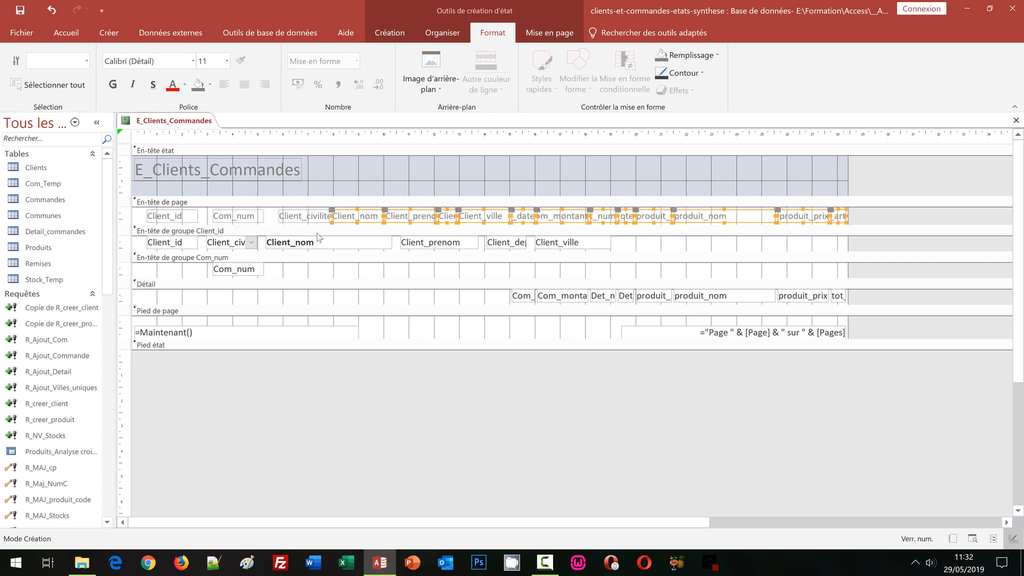
{"action": "left_click", "coordinate": [356, 217], "text": "shift"}
{"action": "left_click", "coordinate": [399, 219], "text": "shift"}
{"action": "left_click", "coordinate": [444, 219], "text": "shift"}
{"action": "left_click", "coordinate": [480, 218], "text": "shift"}
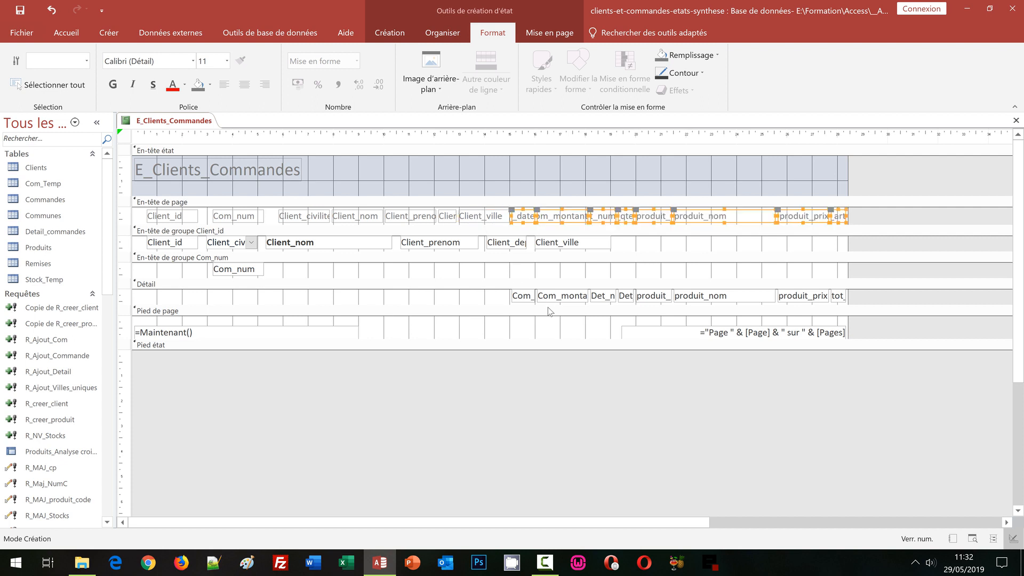
{"action": "key", "text": "Delete"}
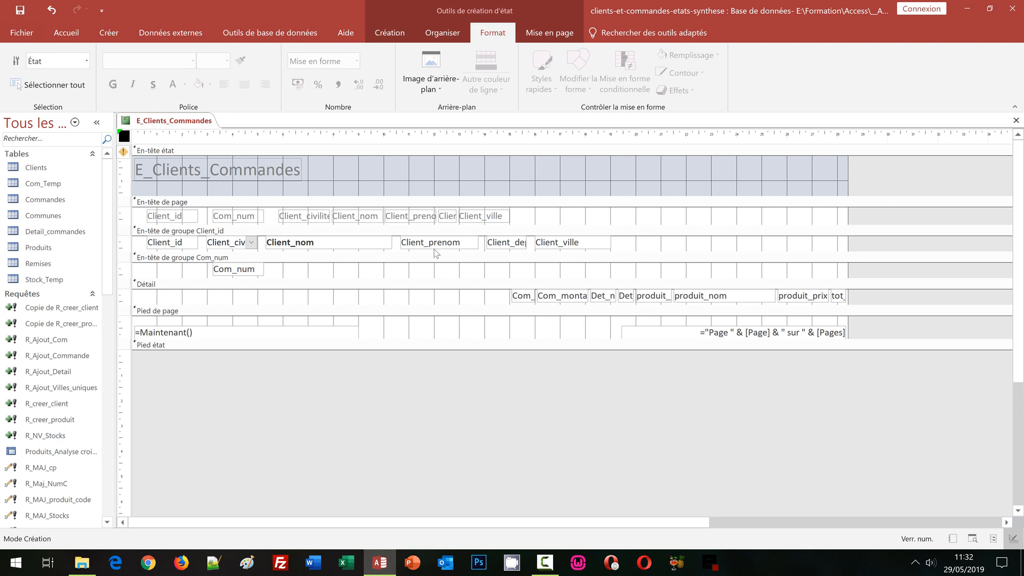
Step: Change the text of the Client_id label in the page header to Id
{"action": "left_click", "coordinate": [183, 219]}
{"action": "double_click", "coordinate": [186, 218]}
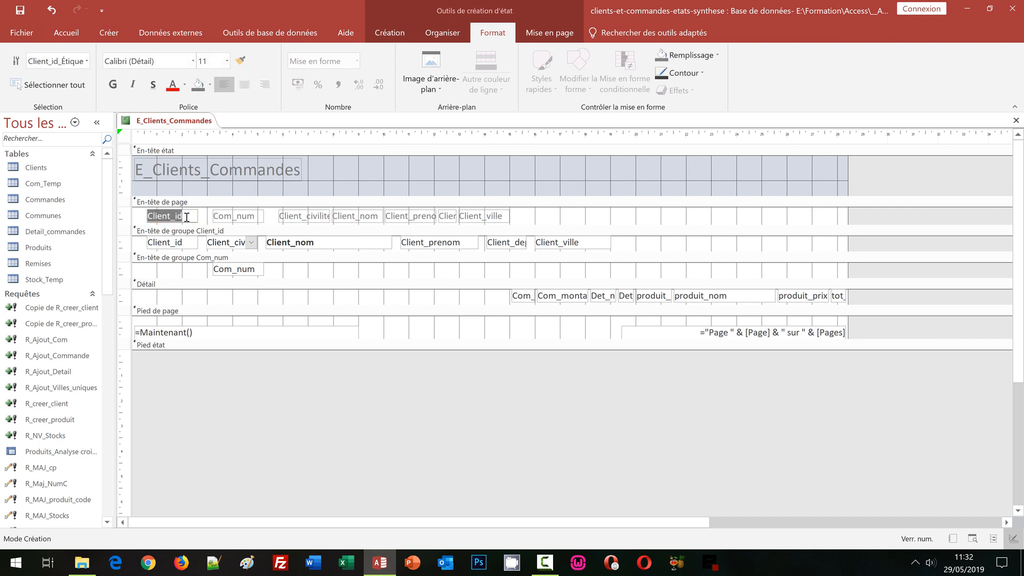
{"action": "type", "text": "Id"}
{"action": "key", "text": "Return"}
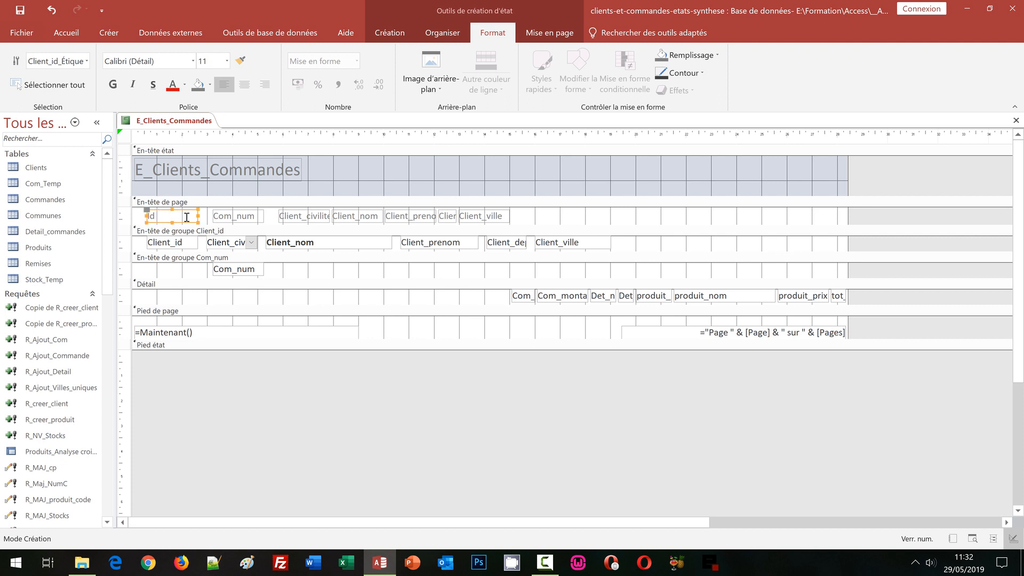
Step: Enlarge the Com_num group header, shift its Com_num field down and left, and place the page header's Com_num label directly above it
{"action": "left_click", "coordinate": [228, 218]}
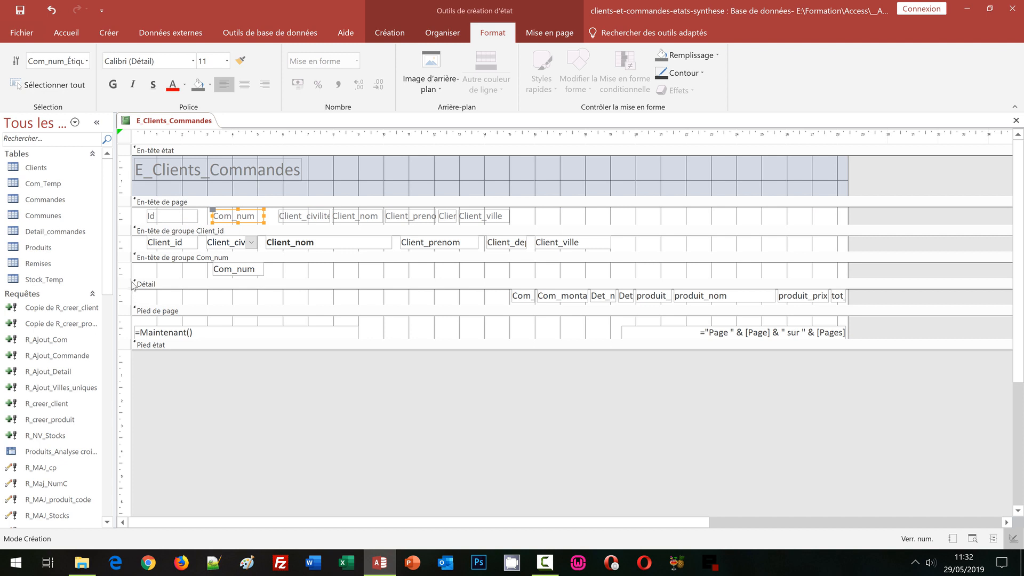
{"action": "left_click_drag", "start_coordinate": [132, 279], "coordinate": [132, 298]}
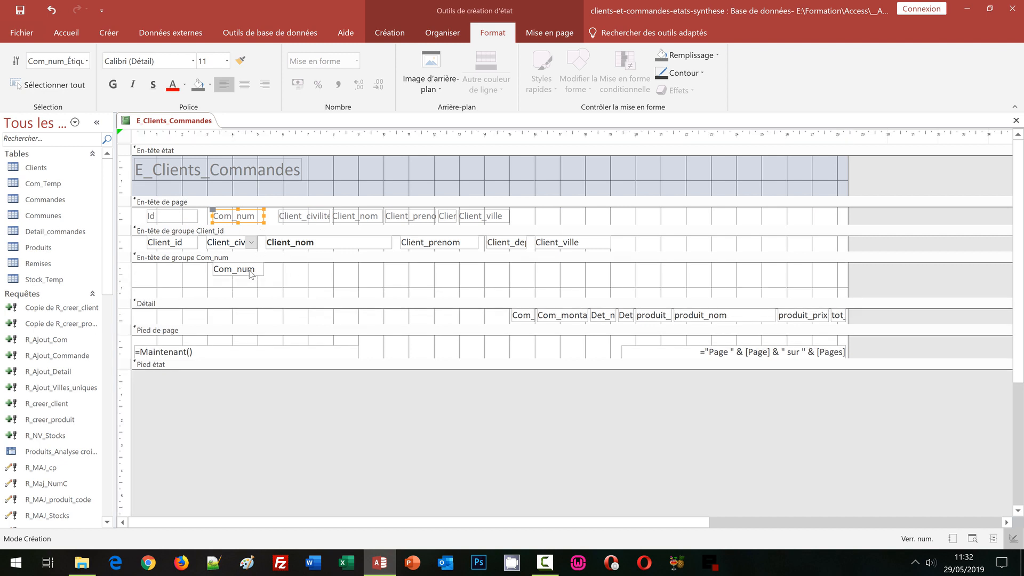
{"action": "left_click_drag", "start_coordinate": [249, 274], "coordinate": [189, 293]}
{"action": "left_click", "coordinate": [251, 220]}
{"action": "mouse_move", "coordinate": [250, 220]}
{"action": "left_mouse_down"}
{"action": "mouse_move", "coordinate": [200, 251]}
{"action": "mouse_move", "coordinate": [187, 279]}
{"action": "left_mouse_up"}
{"action": "left_click", "coordinate": [256, 295]}
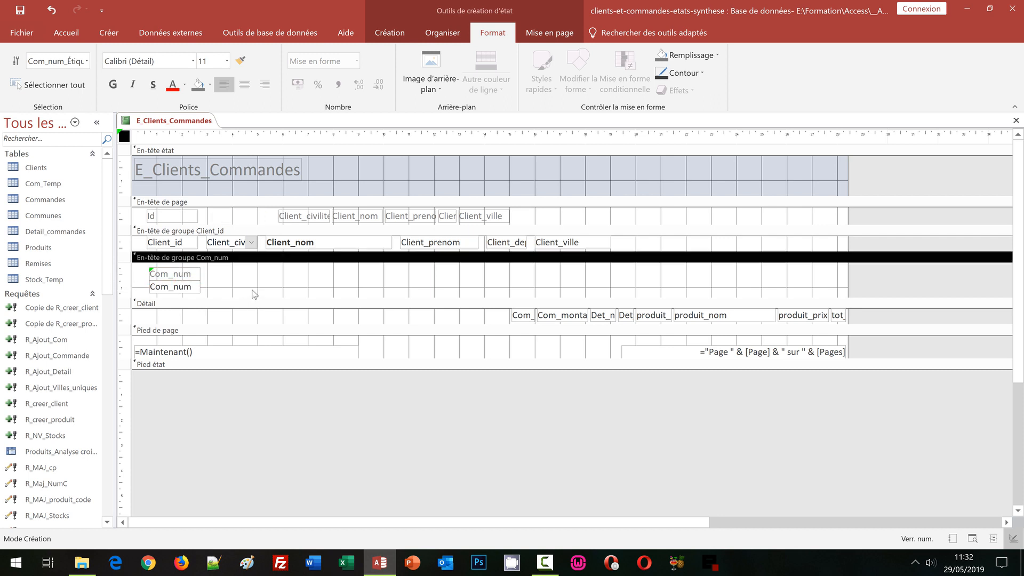
Step: Change the text of the Client_civilite label in the page header to Civilité
{"action": "left_click", "coordinate": [309, 216]}
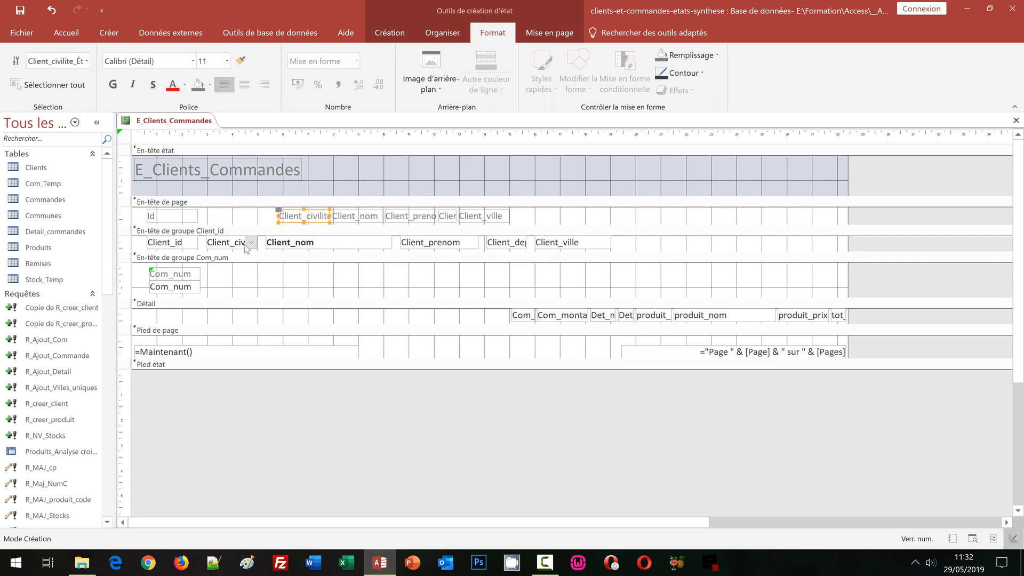
{"action": "left_click", "coordinate": [289, 218]}
{"action": "type", "text": "1"}
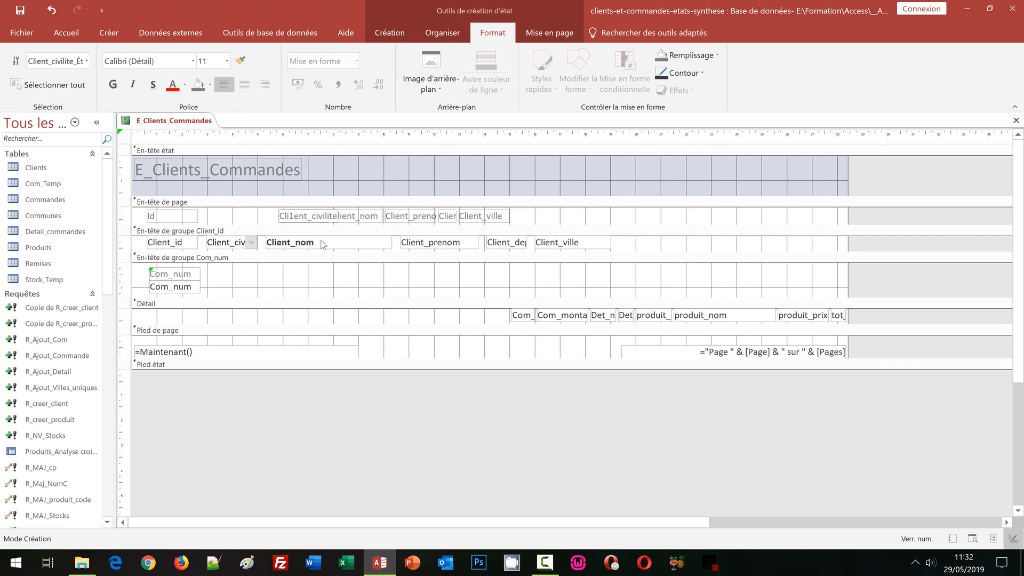
{"action": "key", "text": "shift+End"}
{"action": "key", "text": "BackSpace"}
{"action": "key", "text": "BackSpace"}
{"action": "key", "text": "BackSpace"}
{"action": "key", "text": "BackSpace"}
{"action": "type", "text": "ivilité"}
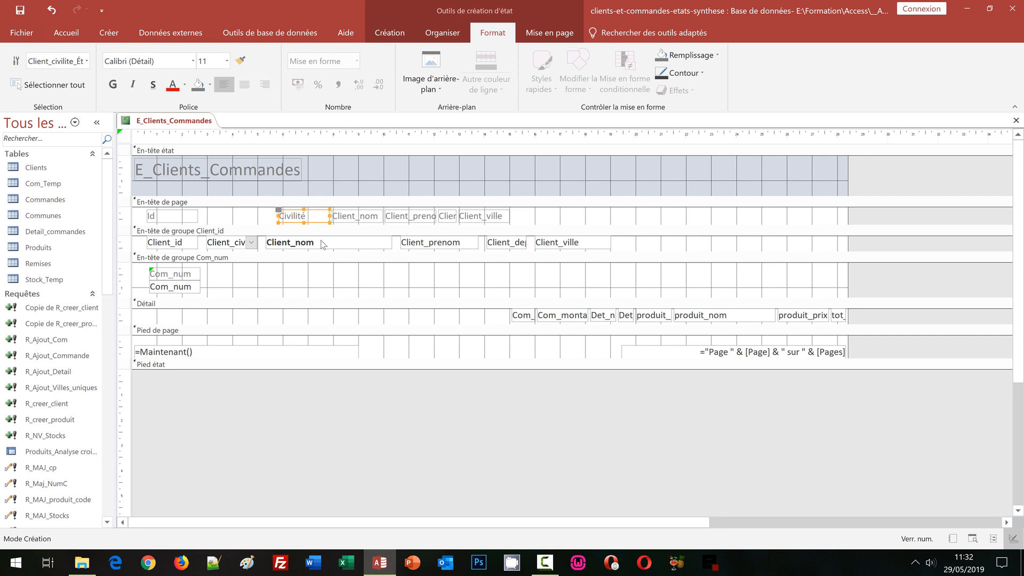
Step: Change the text of the Client_nom label in the page header to Nom du client
{"action": "left_click", "coordinate": [359, 220]}
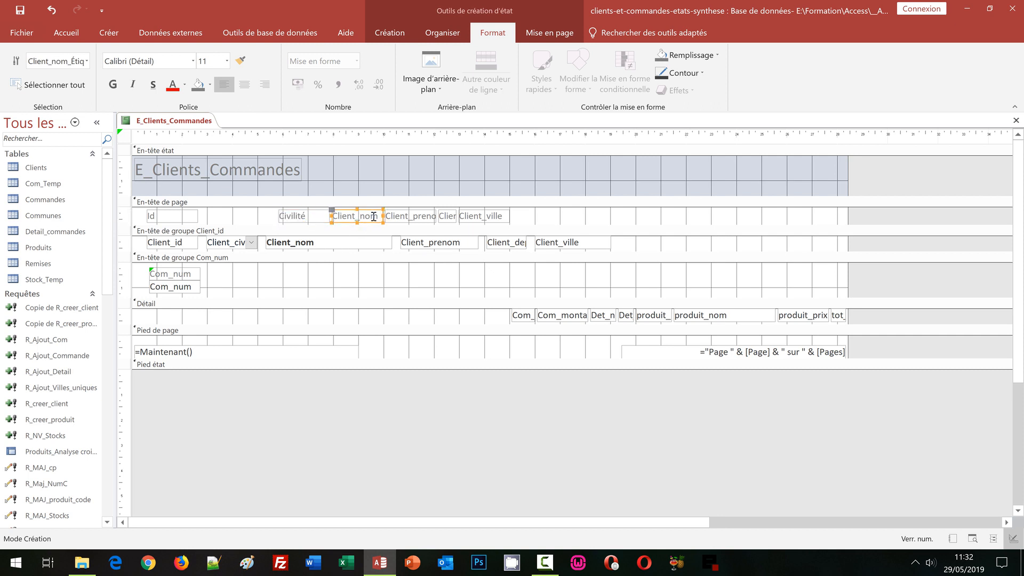
{"action": "left_click", "coordinate": [375, 216]}
{"action": "double_click", "coordinate": [375, 217]}
{"action": "type", "text": "No"}
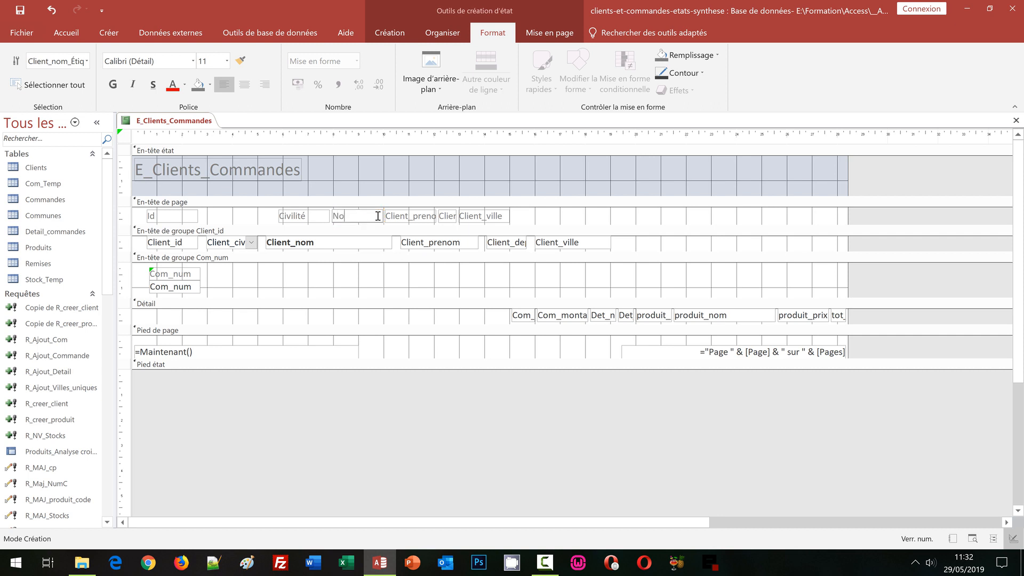
{"action": "type", "text": "m du client"}
{"action": "key", "text": "Return"}
Step: Change the text of the Client_prenom label in the page header to Prénom
{"action": "left_click", "coordinate": [416, 219]}
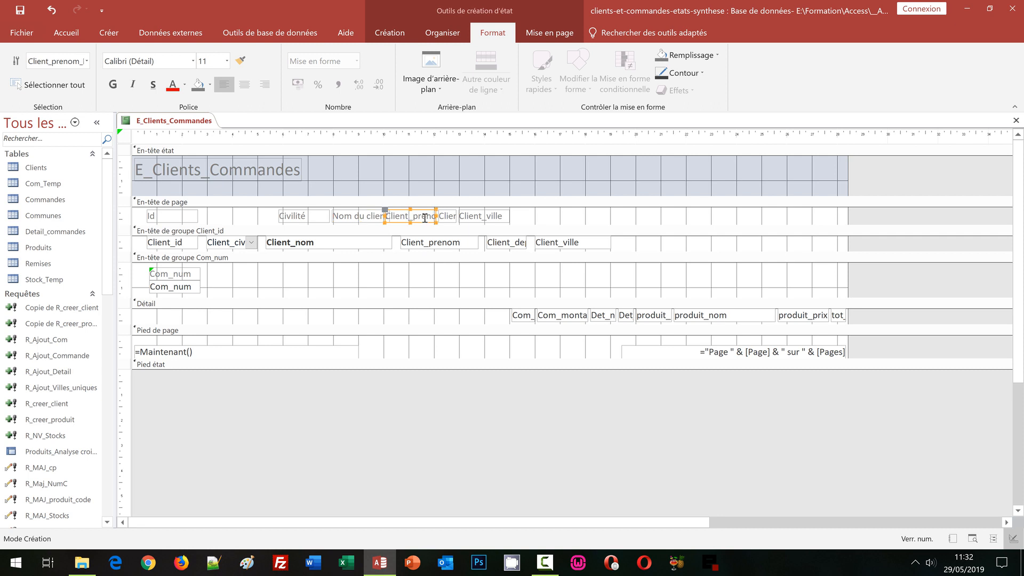
{"action": "left_click", "coordinate": [426, 218]}
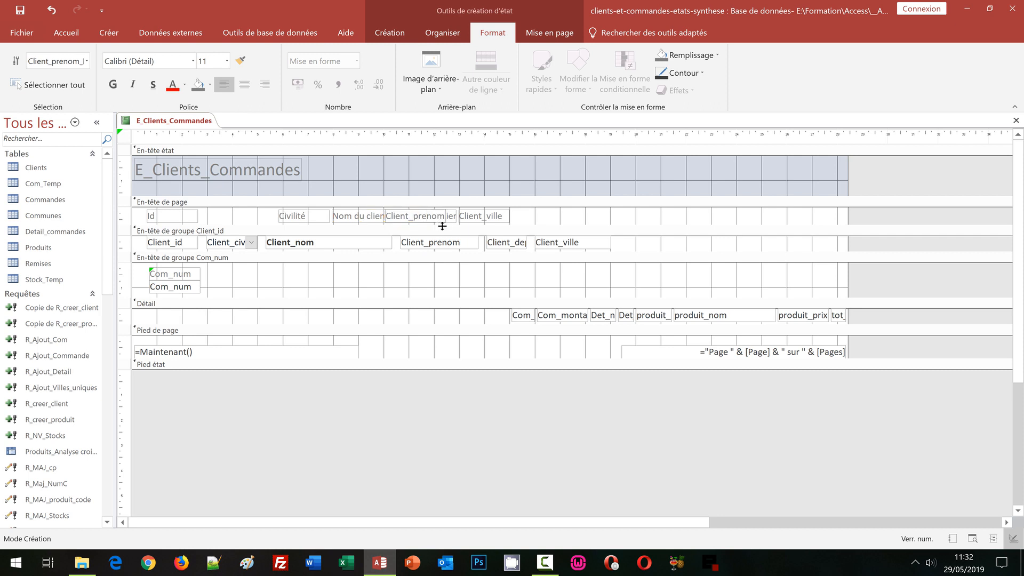
{"action": "key", "text": "ctrl+a"}
{"action": "key", "text": "BackSpace"}
{"action": "type", "text": "Prénom"}
{"action": "key", "text": "Return"}
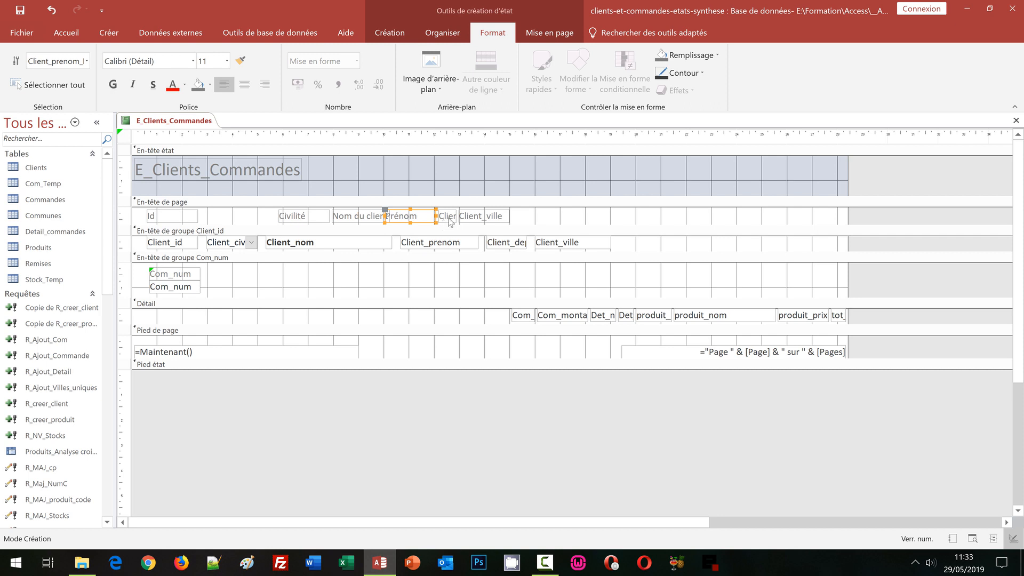
Step: Change the text of the Client_dep label in the page header to CP
{"action": "left_click", "coordinate": [447, 219]}
{"action": "left_click", "coordinate": [450, 220]}
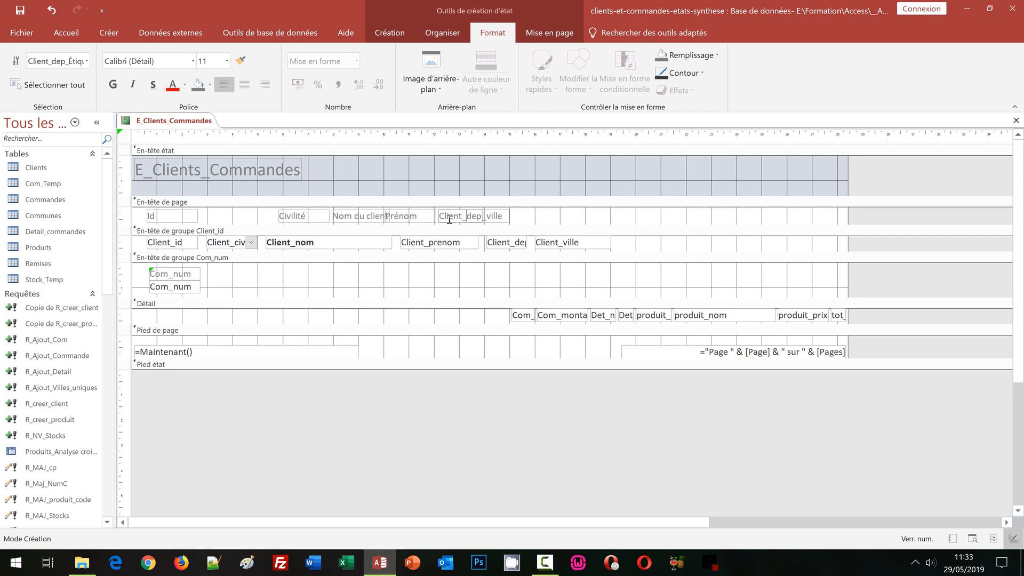
{"action": "key", "text": "ctrl+a"}
{"action": "type", "text": "CP"}
{"action": "key", "text": "Return"}
Step: Change the text of the Client_ville label in the page header to Ville
{"action": "left_click", "coordinate": [475, 216]}
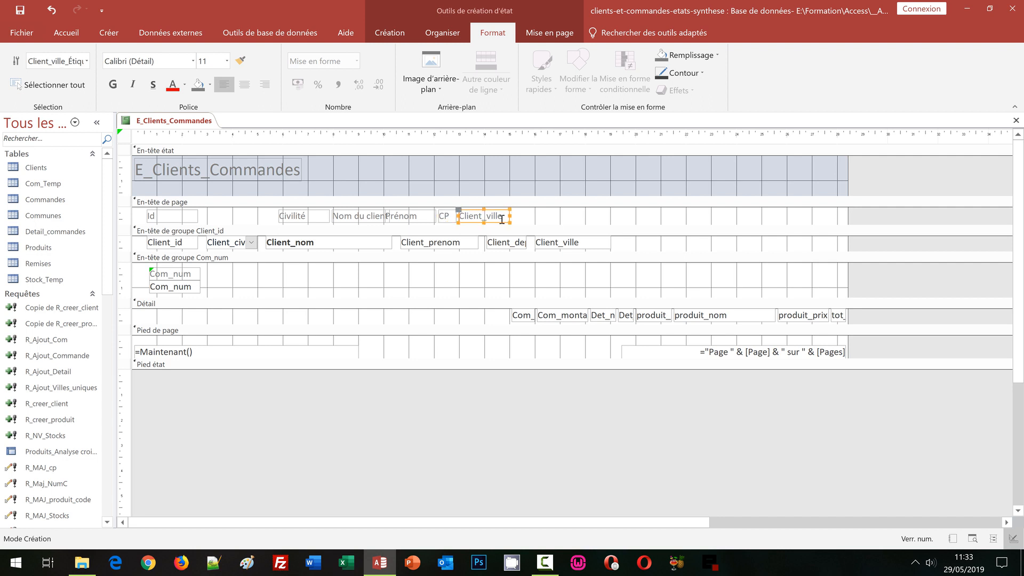
{"action": "left_click", "coordinate": [504, 217]}
{"action": "key", "text": "ctrl+a"}
{"action": "type", "text": "V"}
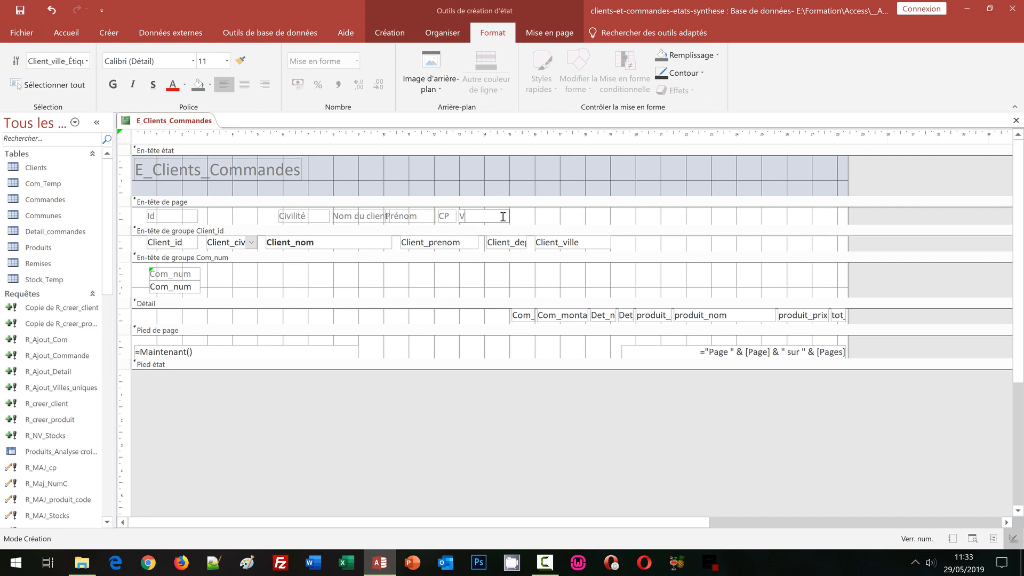
{"action": "type", "text": "ille"}
{"action": "key", "text": "Return"}
Step: Left-align the page header's Civilité label with the Client_civilite field in the Client_id group header
{"action": "left_click", "coordinate": [316, 220]}
{"action": "left_click", "coordinate": [226, 244], "text": "shift"}
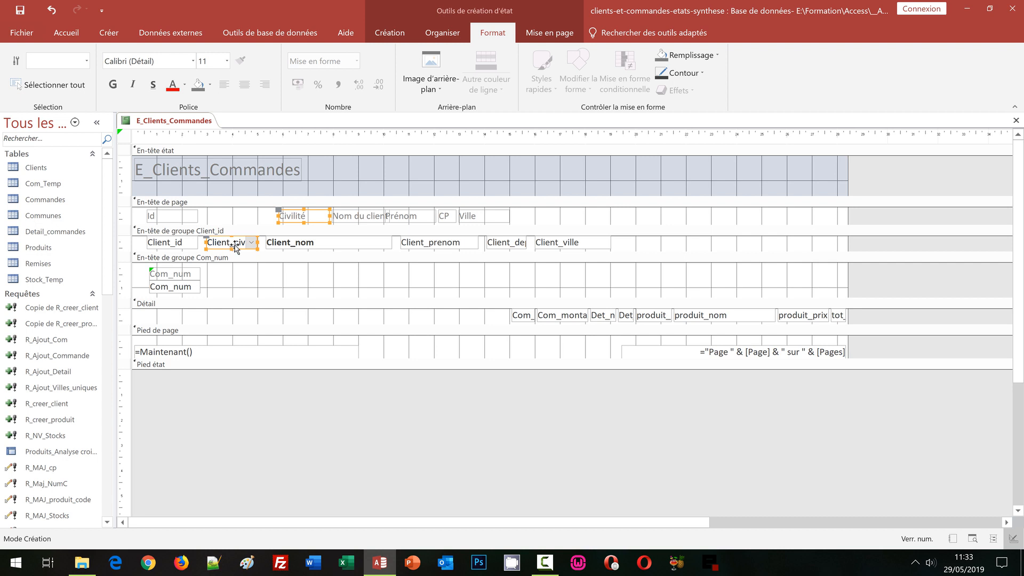
{"action": "left_click", "coordinate": [443, 32]}
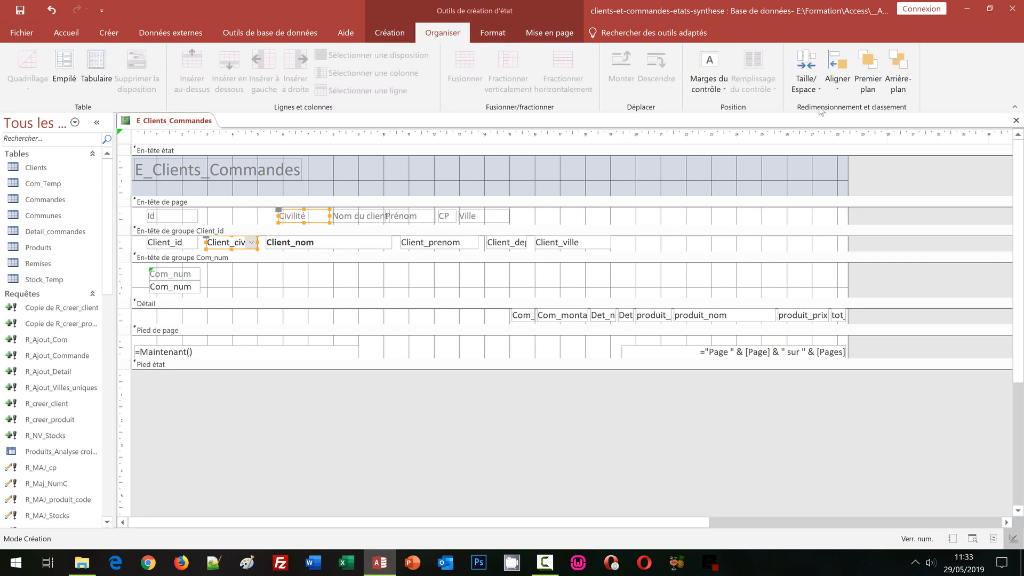
{"action": "left_click", "coordinate": [840, 84]}
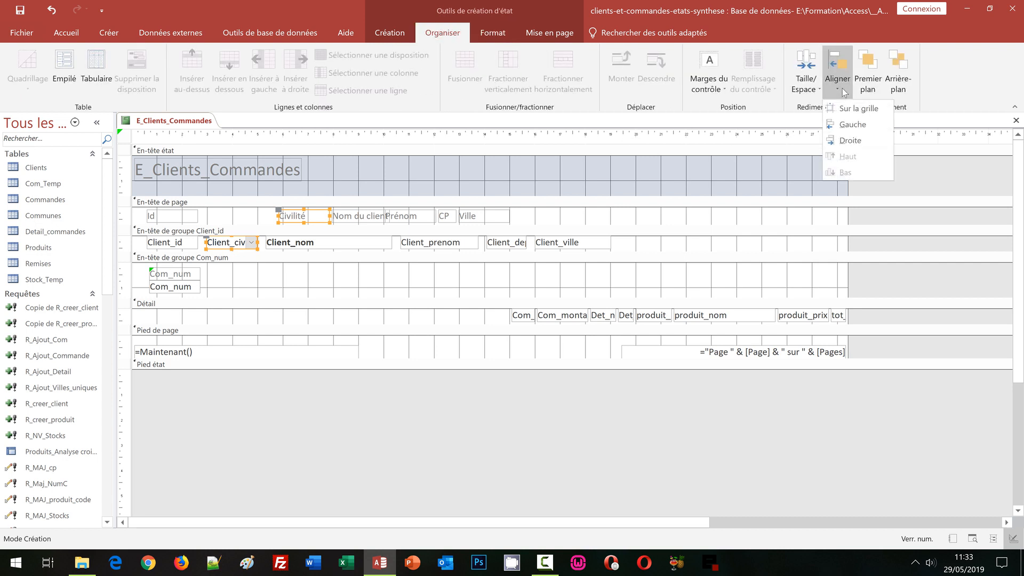
{"action": "left_click", "coordinate": [845, 123]}
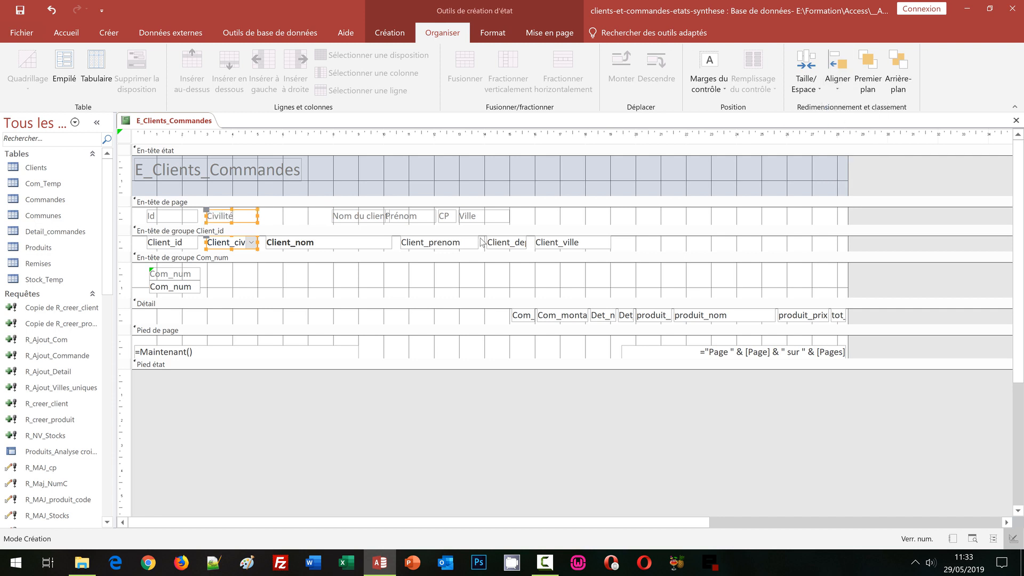
Step: Left-align the page header's Nom du client label with the Client_nom field in the Client_id group header
{"action": "left_click", "coordinate": [374, 217]}
{"action": "left_click", "coordinate": [372, 243], "text": "shift"}
{"action": "left_click", "coordinate": [840, 96]}
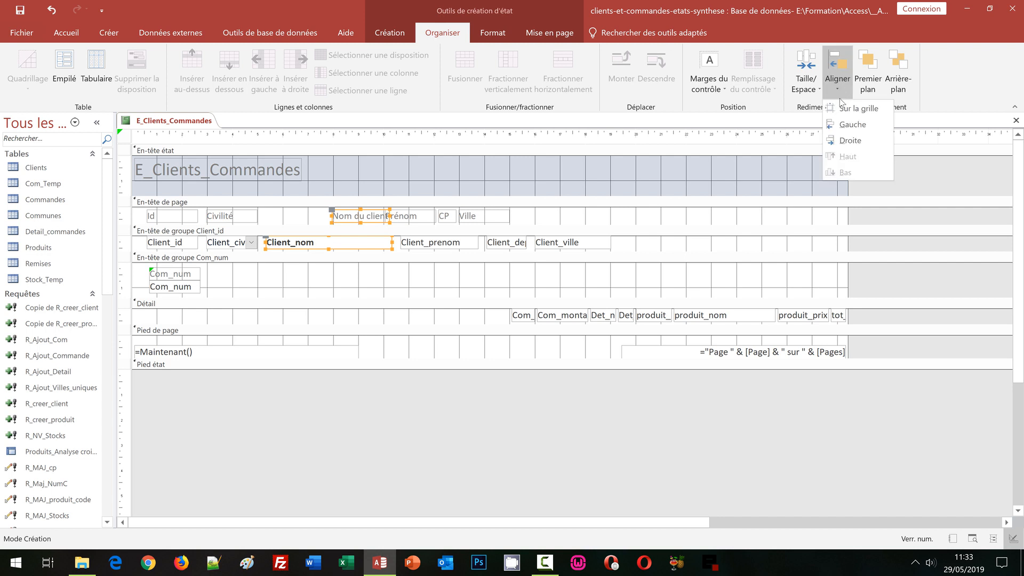
{"action": "left_click", "coordinate": [842, 128]}
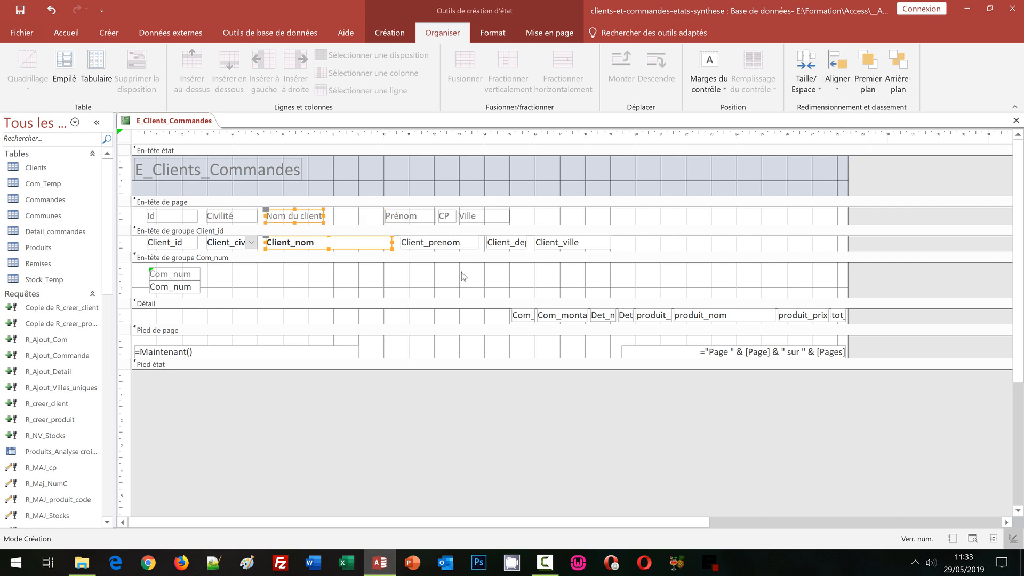
Step: Left-align the page header's Prénom label with the Client_prenom field in the Client_id group header
{"action": "left_click", "coordinate": [408, 219]}
{"action": "left_click", "coordinate": [428, 245], "text": "shift"}
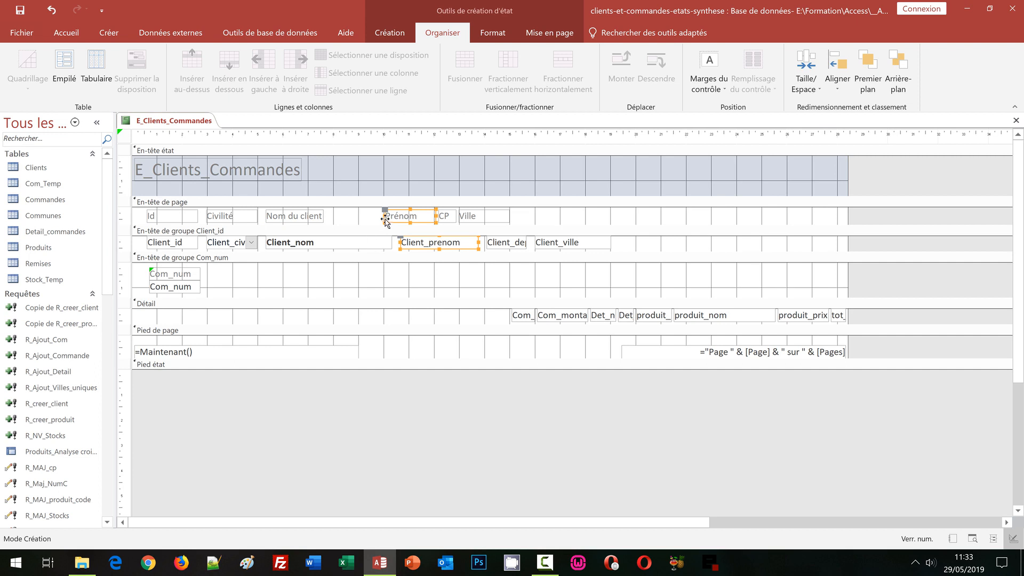
{"action": "left_click", "coordinate": [837, 74]}
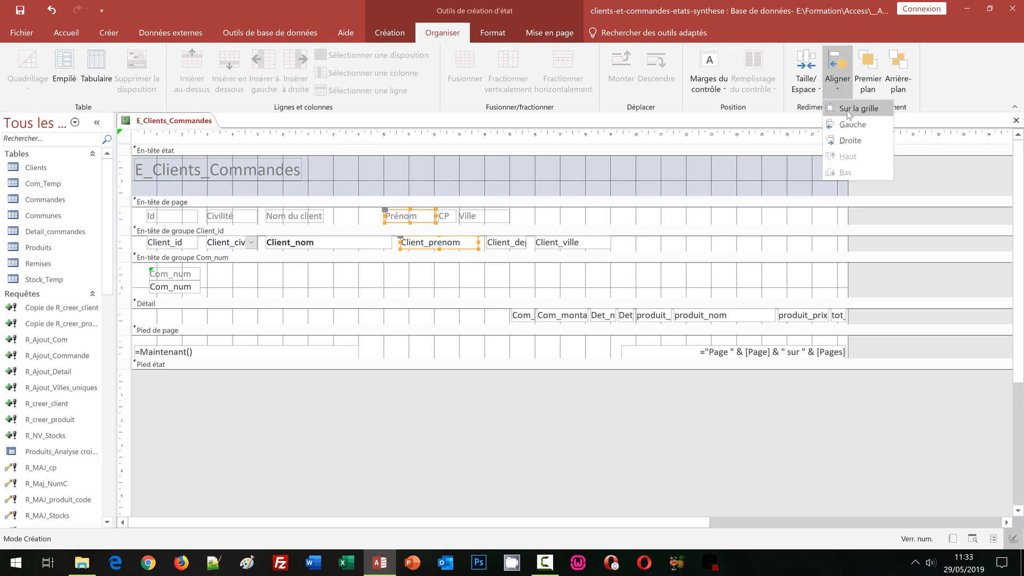
{"action": "left_click", "coordinate": [850, 141]}
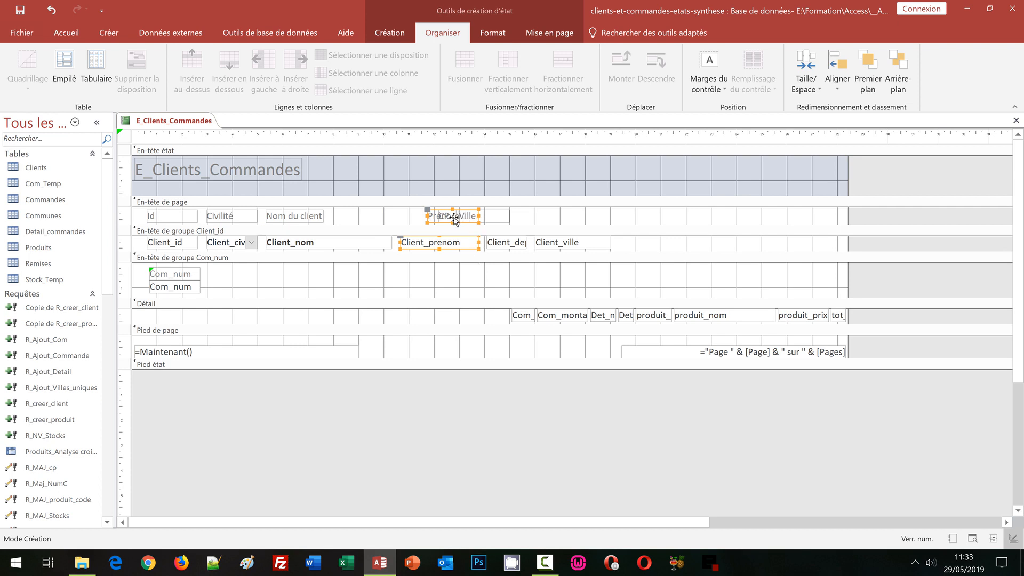
{"action": "left_click", "coordinate": [837, 86]}
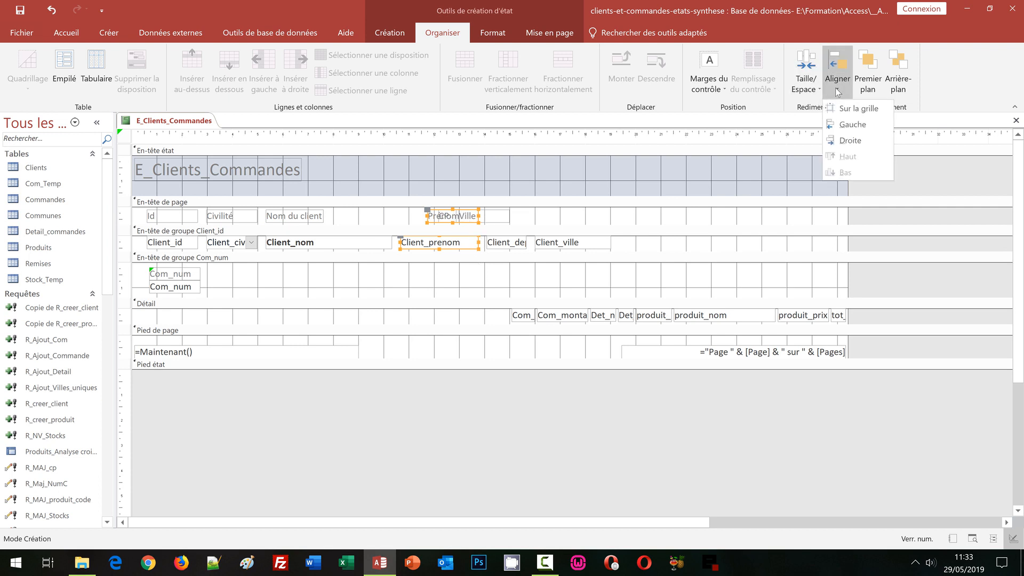
{"action": "left_click", "coordinate": [852, 124]}
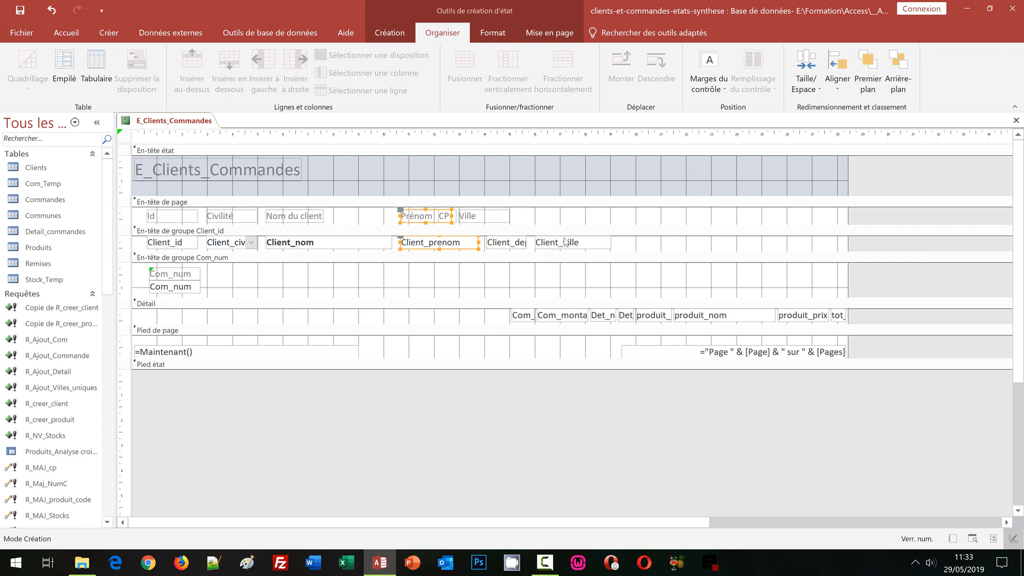
Step: Left-align the page header's Ville label with the Client_ville field in the Client_id group header
{"action": "left_click", "coordinate": [489, 219]}
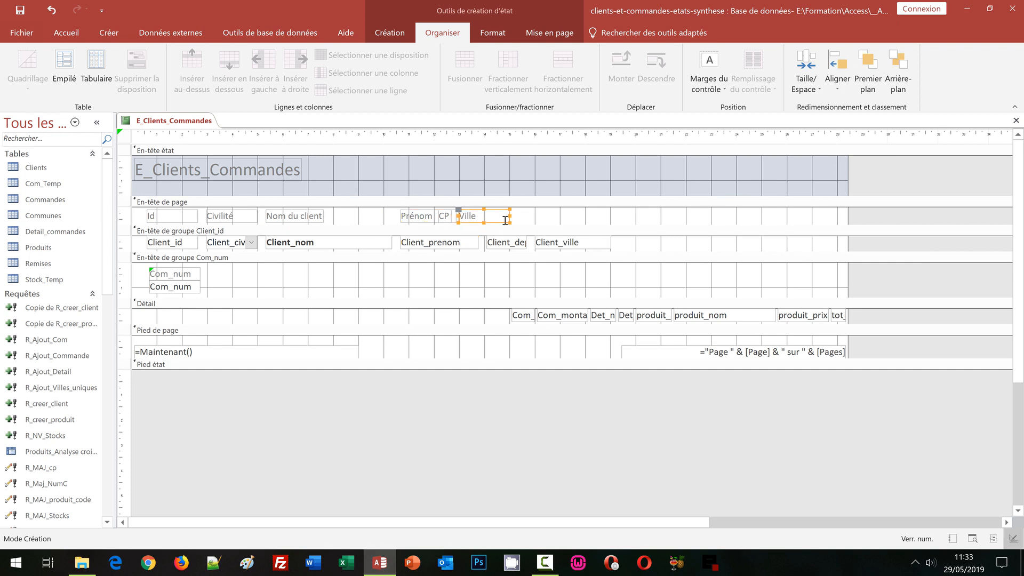
{"action": "left_click", "coordinate": [590, 243], "text": "shift"}
{"action": "left_click", "coordinate": [838, 83]}
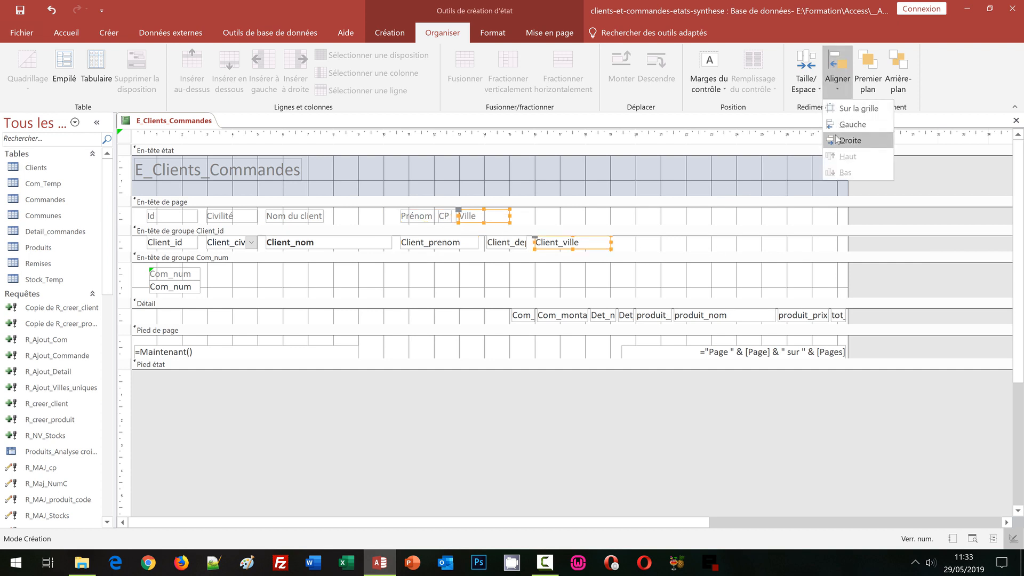
{"action": "left_click", "coordinate": [844, 128]}
{"action": "left_click", "coordinate": [838, 82]}
{"action": "left_click", "coordinate": [848, 124]}
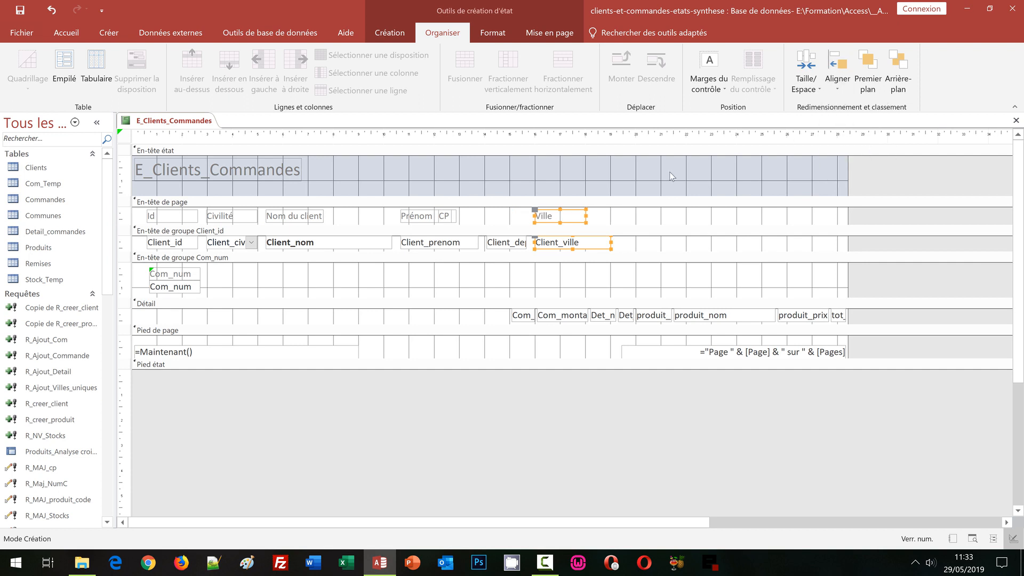
Step: Left-align the page header's CP label with the Client_dep field in the Client_id group header
{"action": "left_click", "coordinate": [452, 218]}
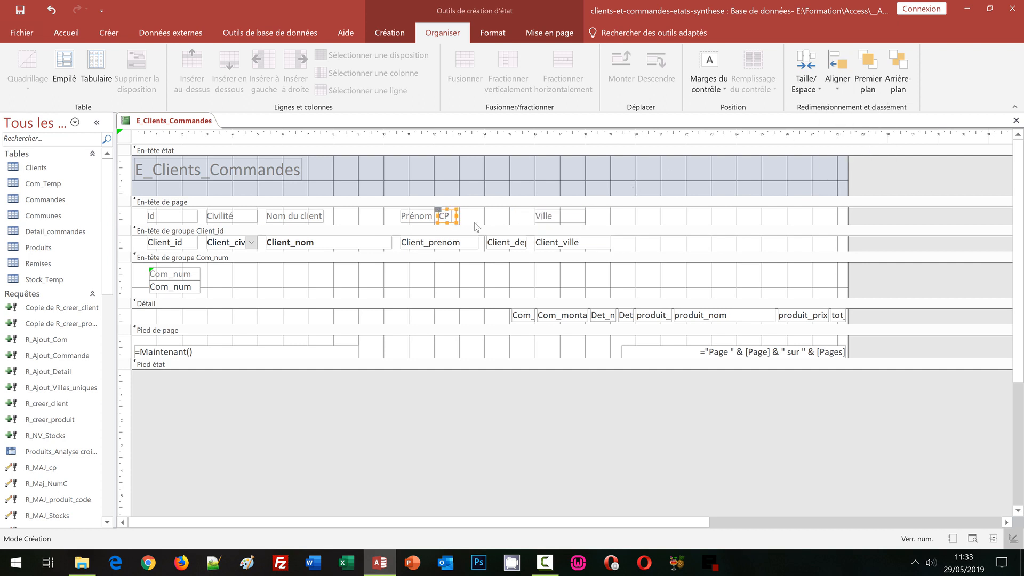
{"action": "left_click", "coordinate": [518, 246], "text": "shift"}
{"action": "left_click", "coordinate": [841, 94]}
{"action": "left_click", "coordinate": [850, 137]}
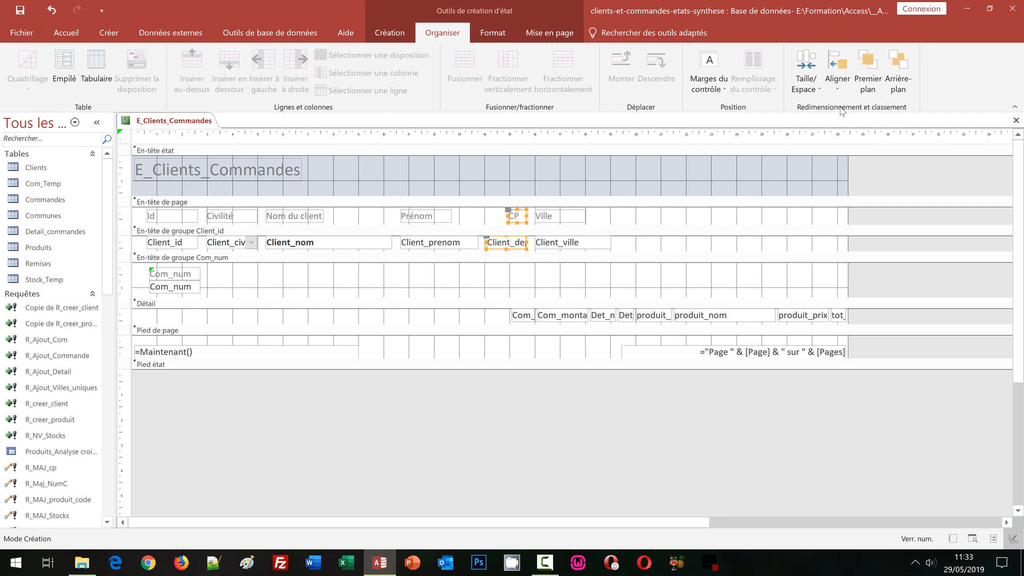
{"action": "left_click", "coordinate": [838, 93]}
{"action": "left_click", "coordinate": [853, 121]}
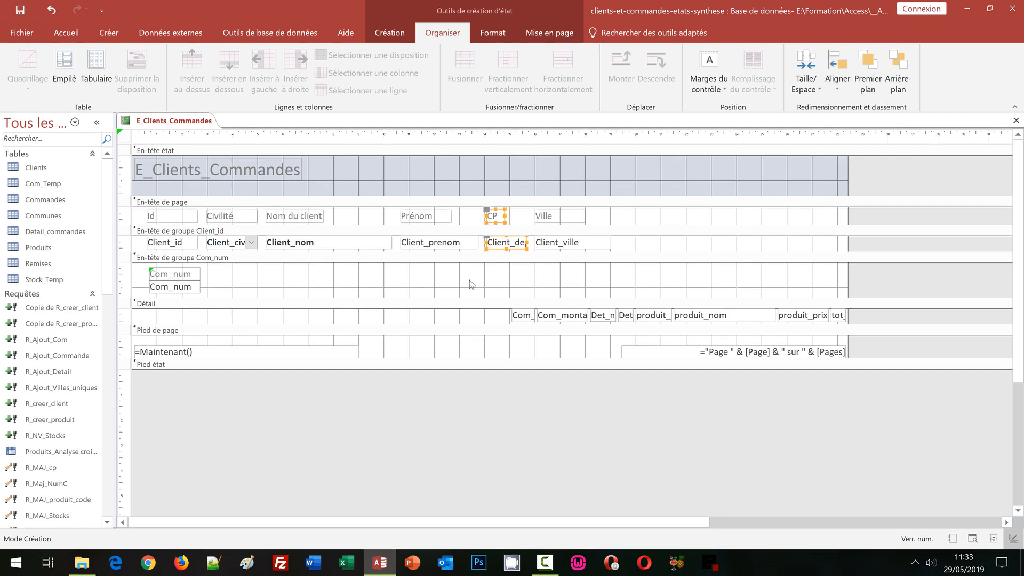
Step: Check the alignment of the labels and client fields in the report's print preview, and return to the design
{"action": "left_click", "coordinate": [412, 285]}
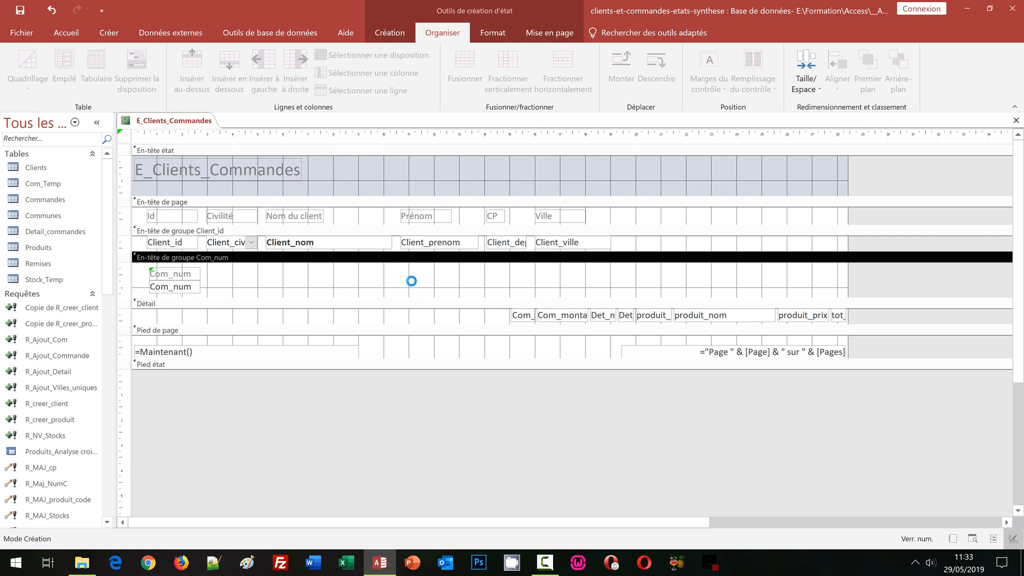
{"action": "left_click", "coordinate": [393, 38]}
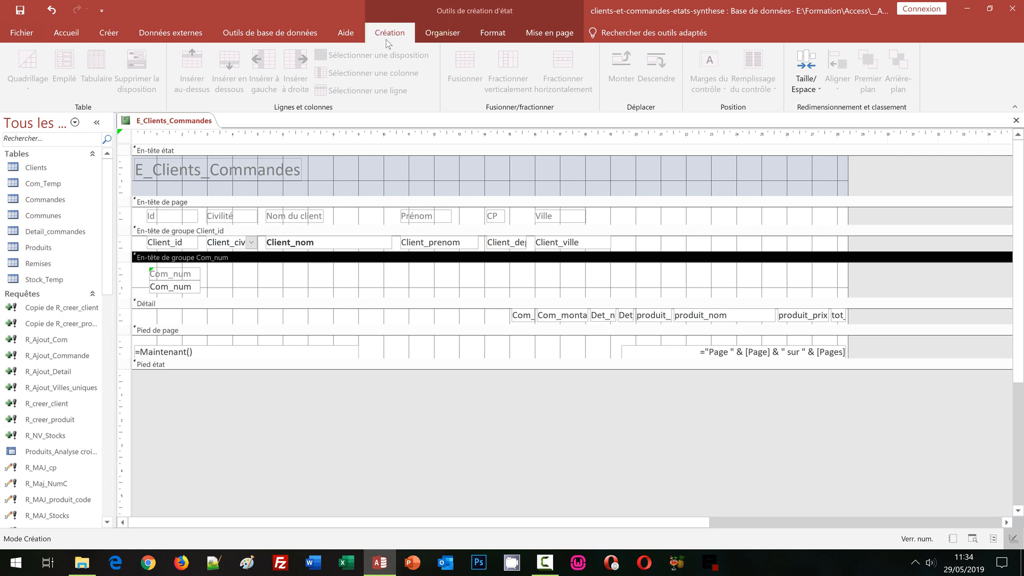
{"action": "left_click", "coordinate": [31, 93]}
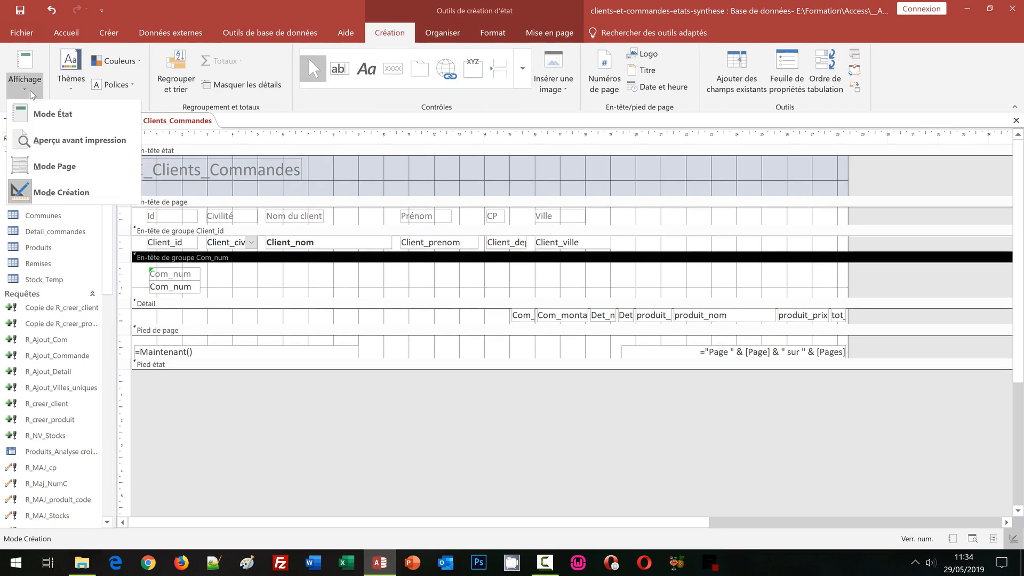
{"action": "left_click", "coordinate": [48, 139]}
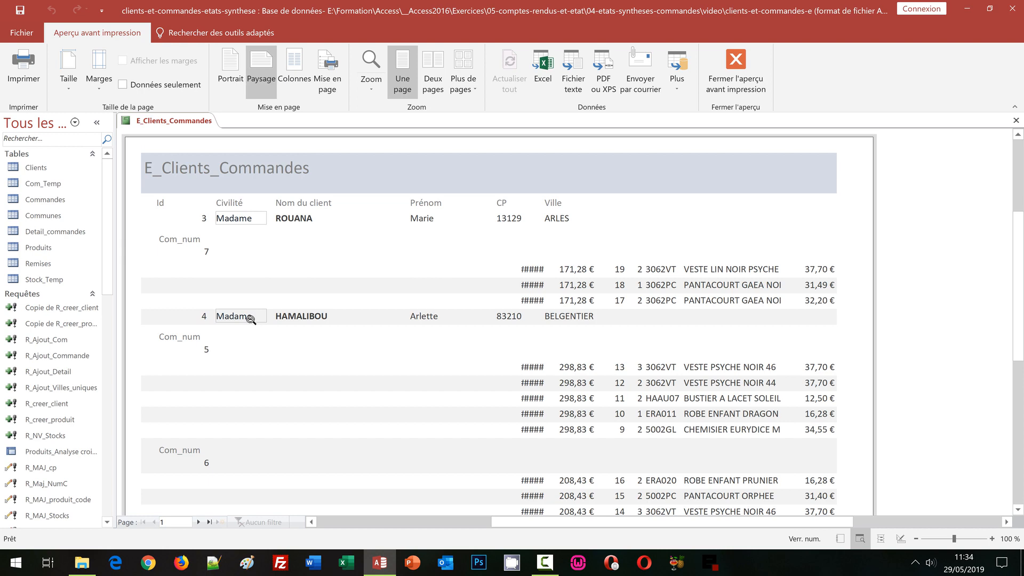
{"action": "left_click", "coordinate": [754, 91]}
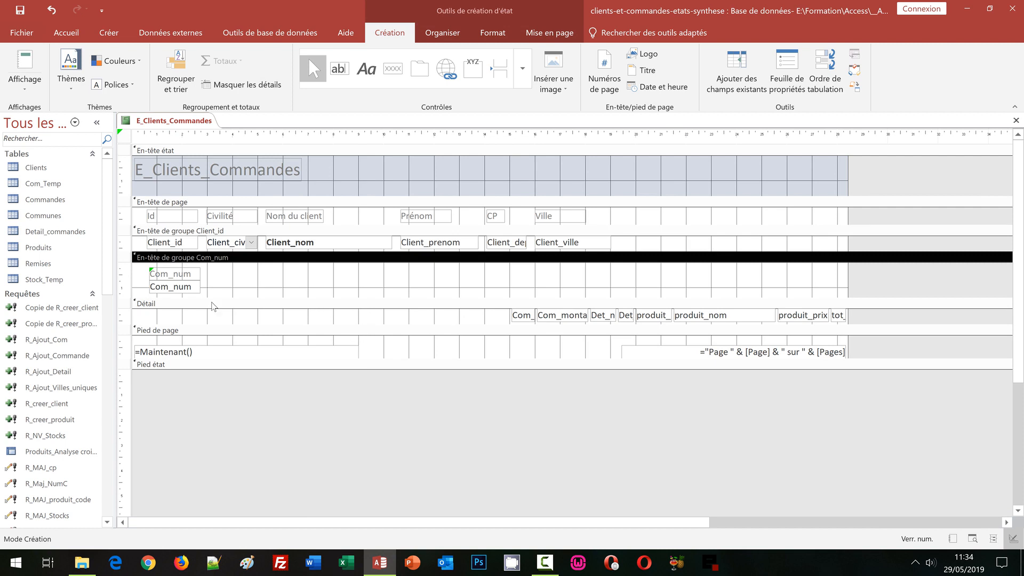
Step: Left-align the Com_num label and field in the Com_num group header with the Client_id field above them
{"action": "left_click", "coordinate": [171, 245]}
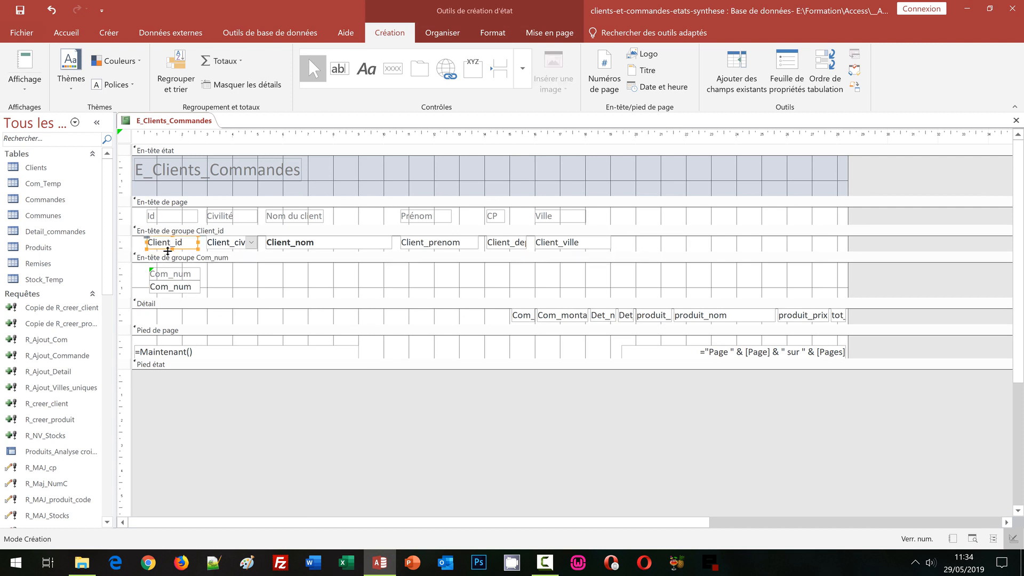
{"action": "left_click", "coordinate": [171, 275], "text": "shift"}
{"action": "left_click", "coordinate": [170, 289], "text": "shift"}
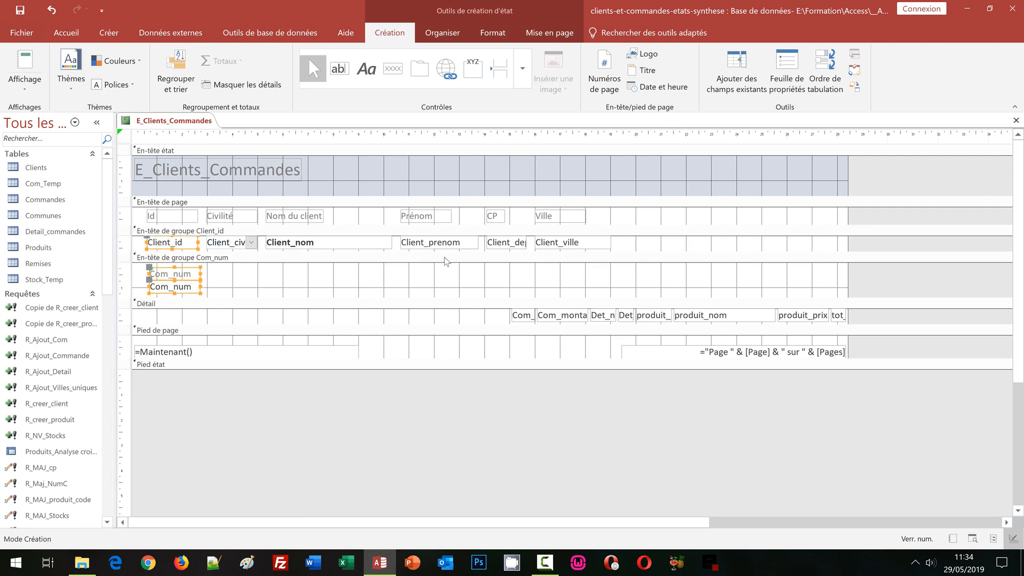
{"action": "left_click", "coordinate": [442, 33]}
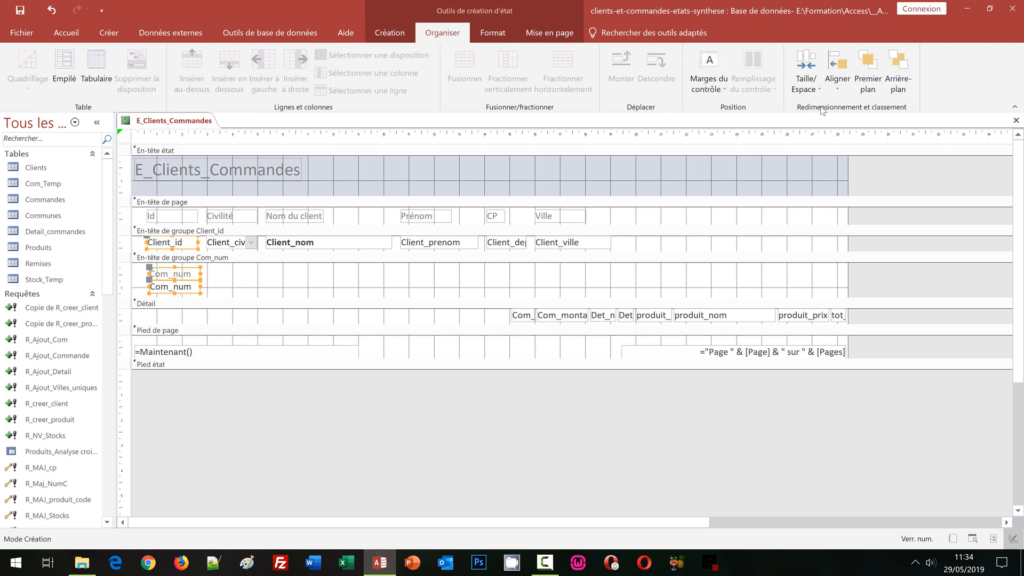
{"action": "left_click", "coordinate": [838, 75]}
{"action": "left_click", "coordinate": [837, 127]}
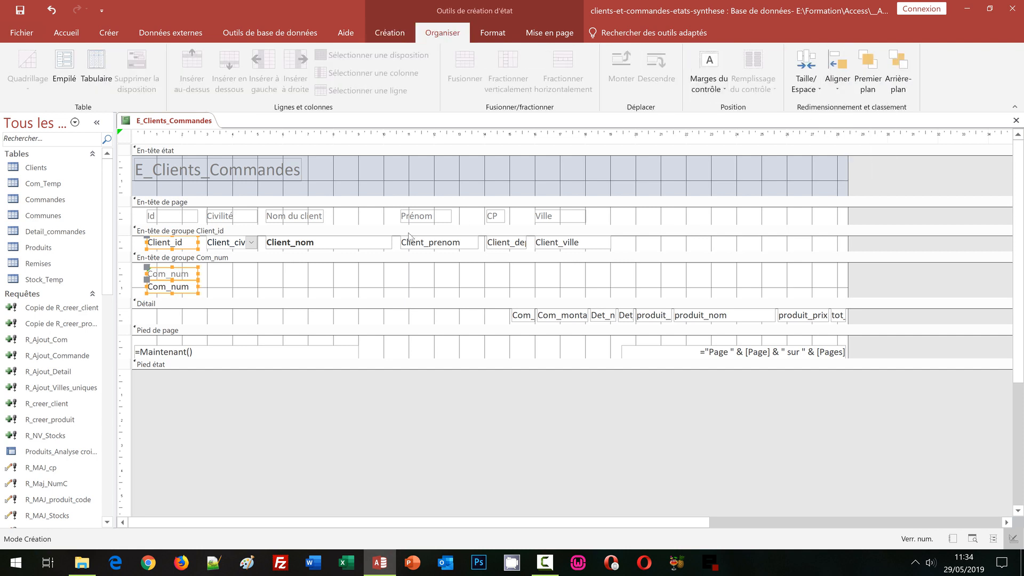
{"action": "left_click", "coordinate": [244, 288]}
Step: Left-align the text inside the Client_id and Com_num fields of the group headers
{"action": "left_click", "coordinate": [182, 246]}
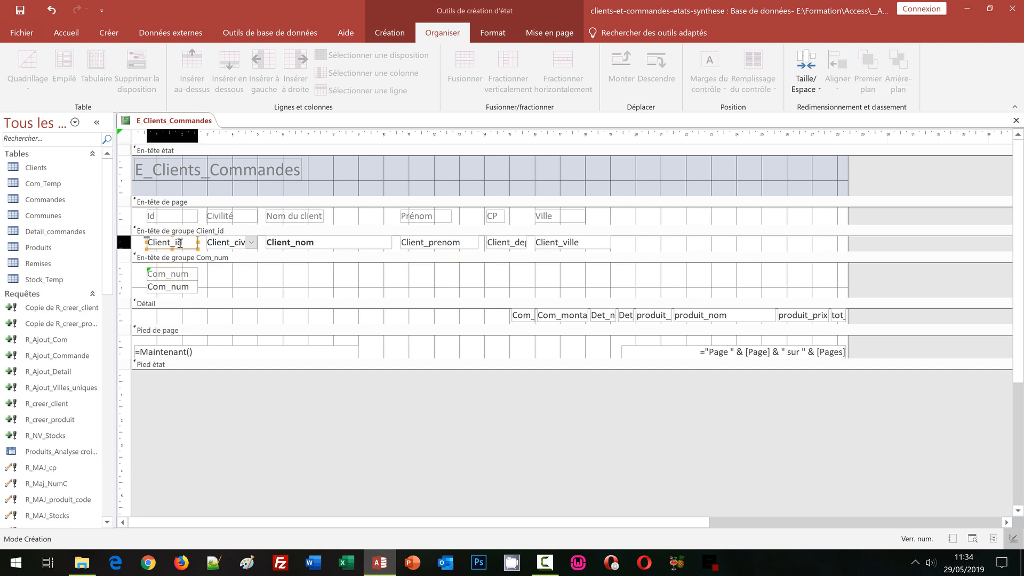
{"action": "left_click", "coordinate": [182, 287], "text": "shift"}
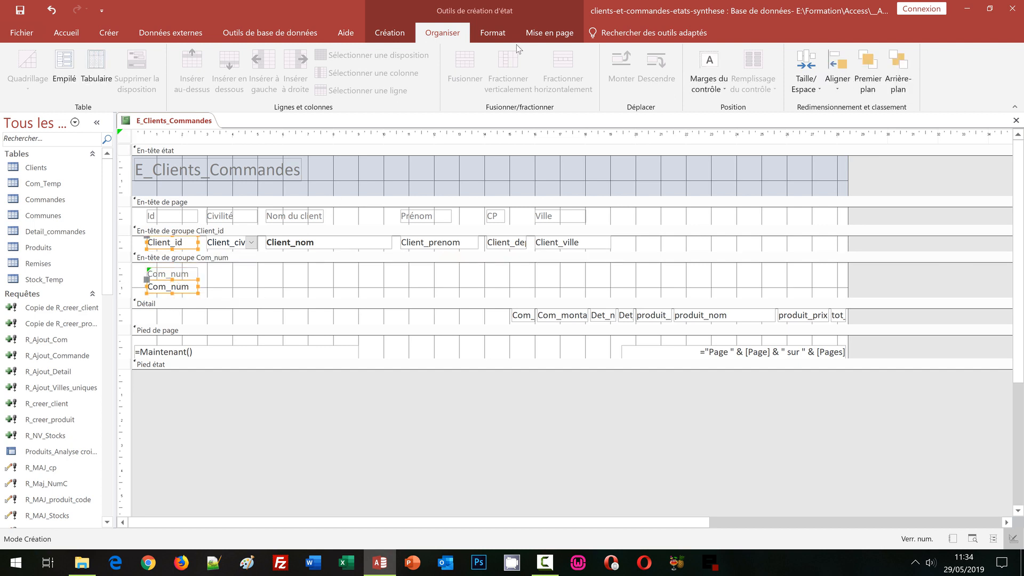
{"action": "left_click", "coordinate": [494, 37]}
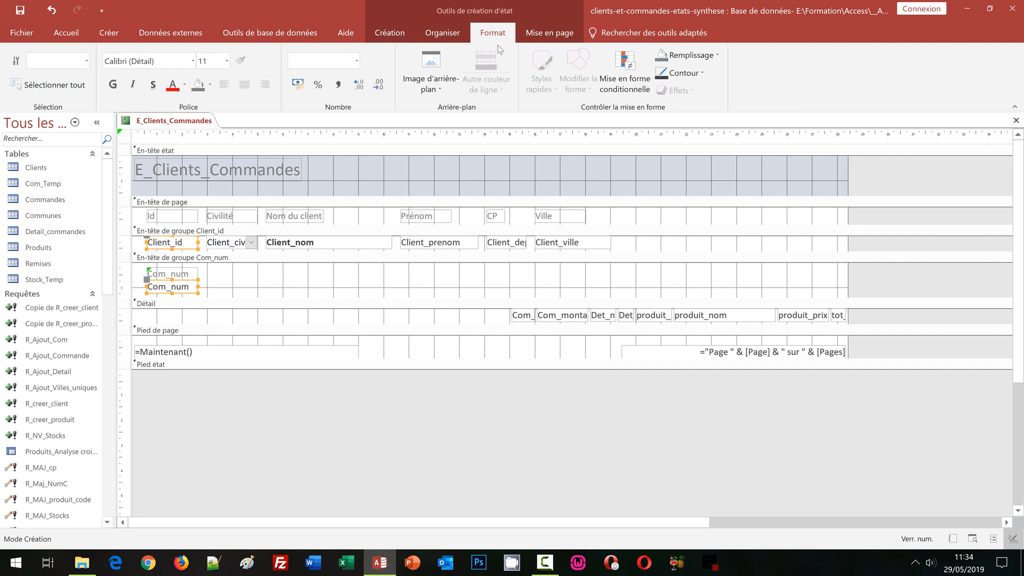
{"action": "left_click", "coordinate": [222, 88]}
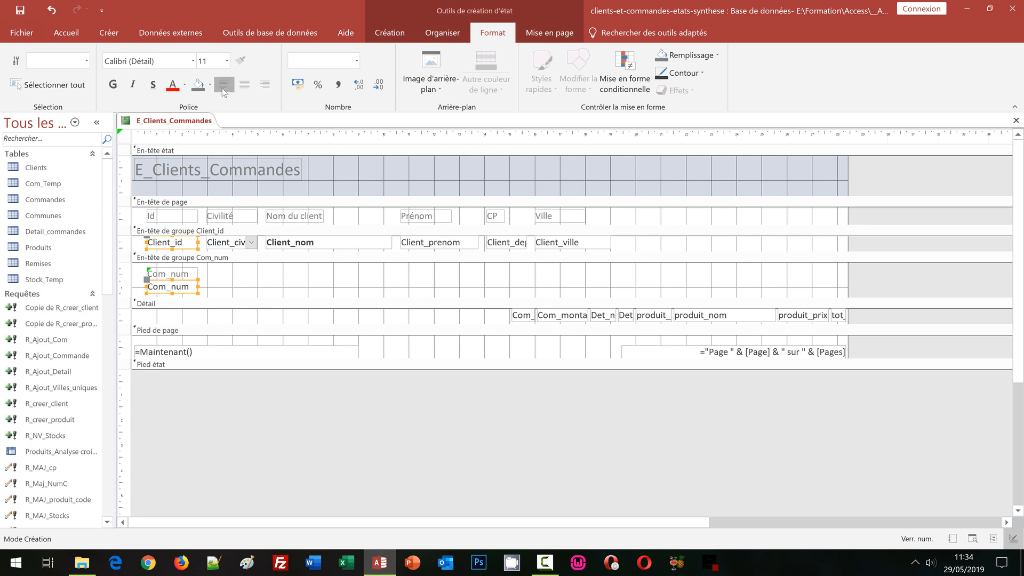
{"action": "left_click", "coordinate": [260, 284]}
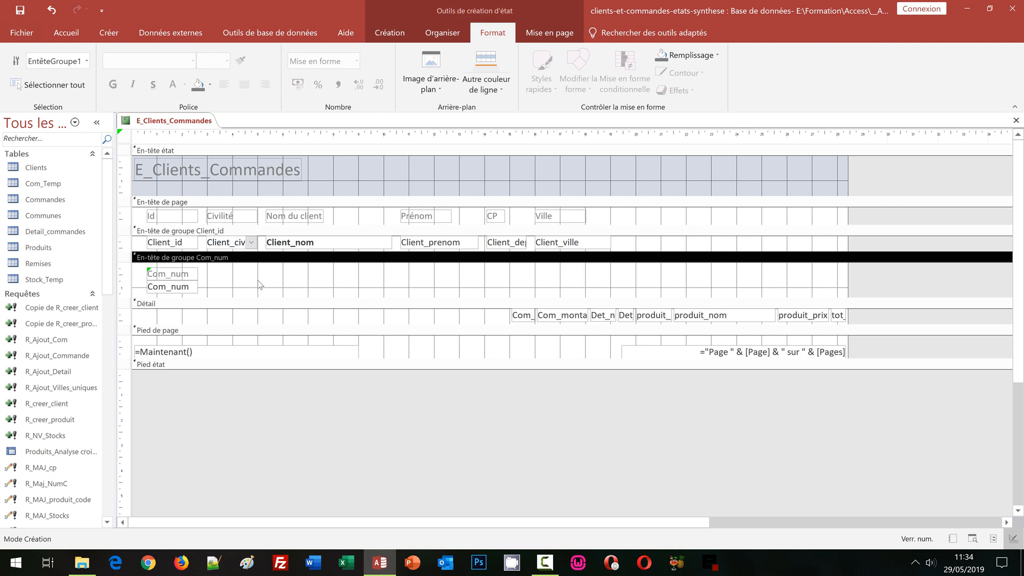
Step: Set the outline of the Client_civilite field in the Client_id group header to transparent
{"action": "left_click", "coordinate": [233, 243]}
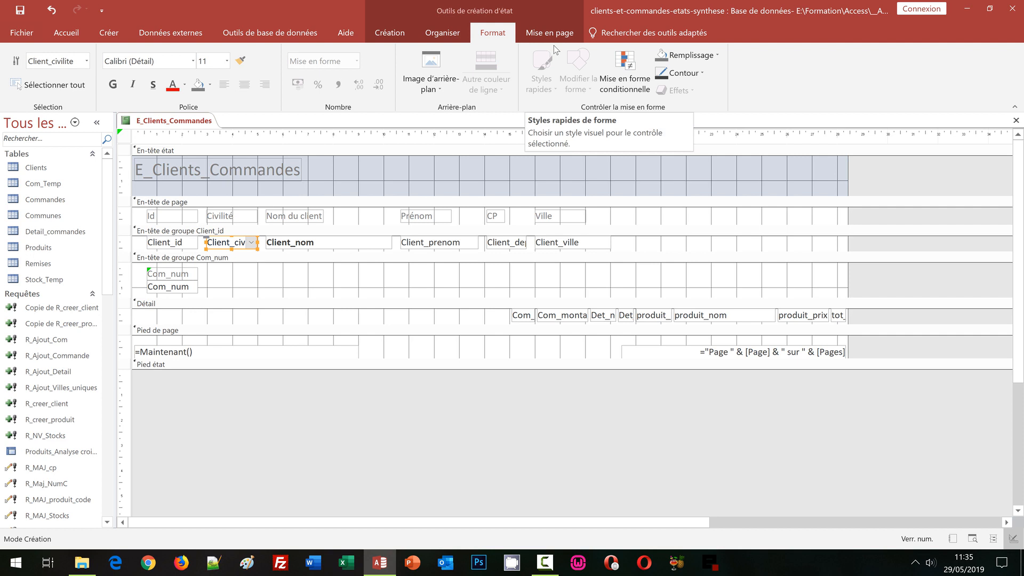
{"action": "left_click", "coordinate": [688, 73]}
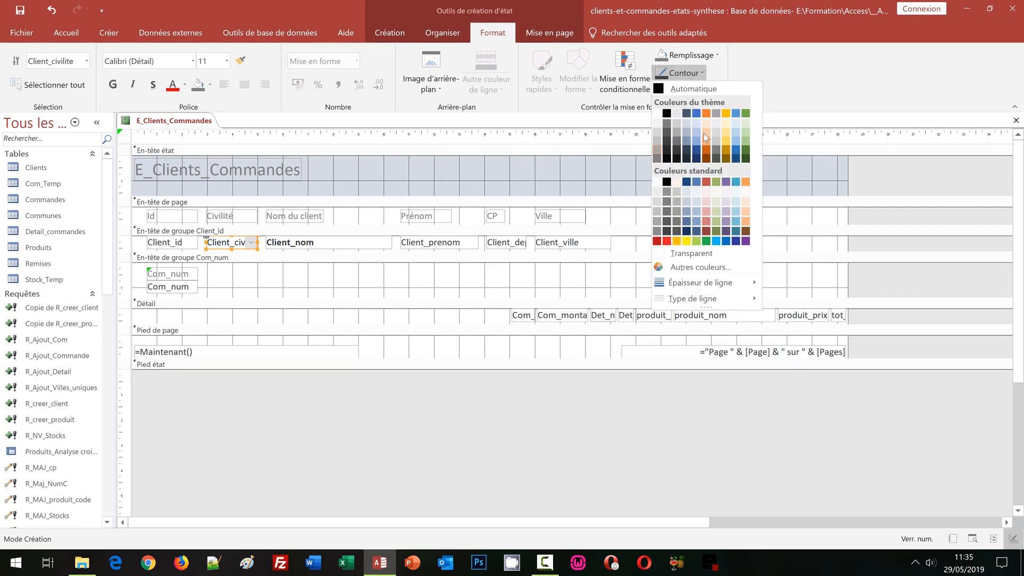
{"action": "left_click", "coordinate": [693, 254]}
{"action": "left_click", "coordinate": [337, 294]}
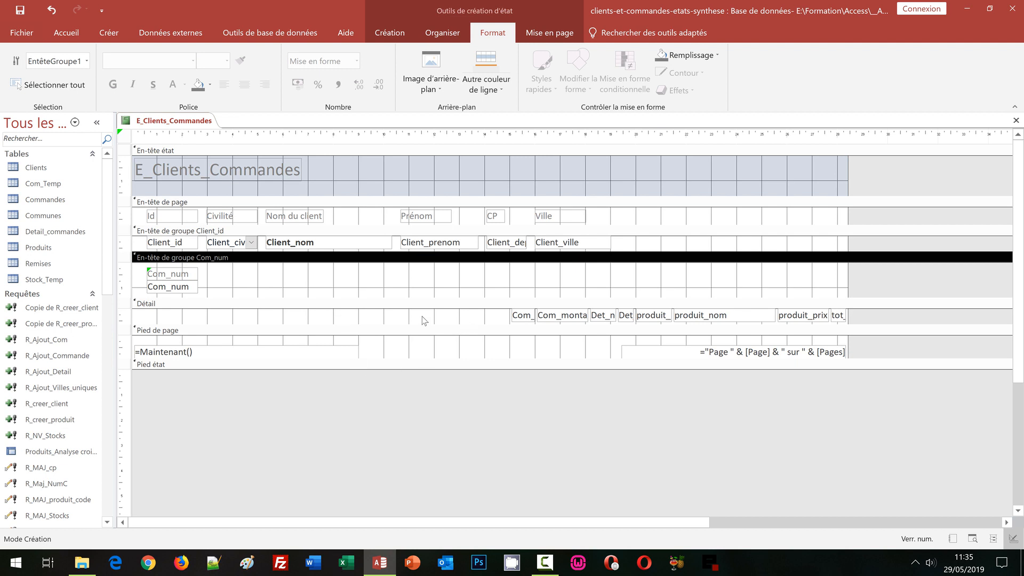
Step: Move the Com_date and Com_montant fields from the detail section into the Com_num group header, beside the Com_num field
{"action": "left_click", "coordinate": [529, 318]}
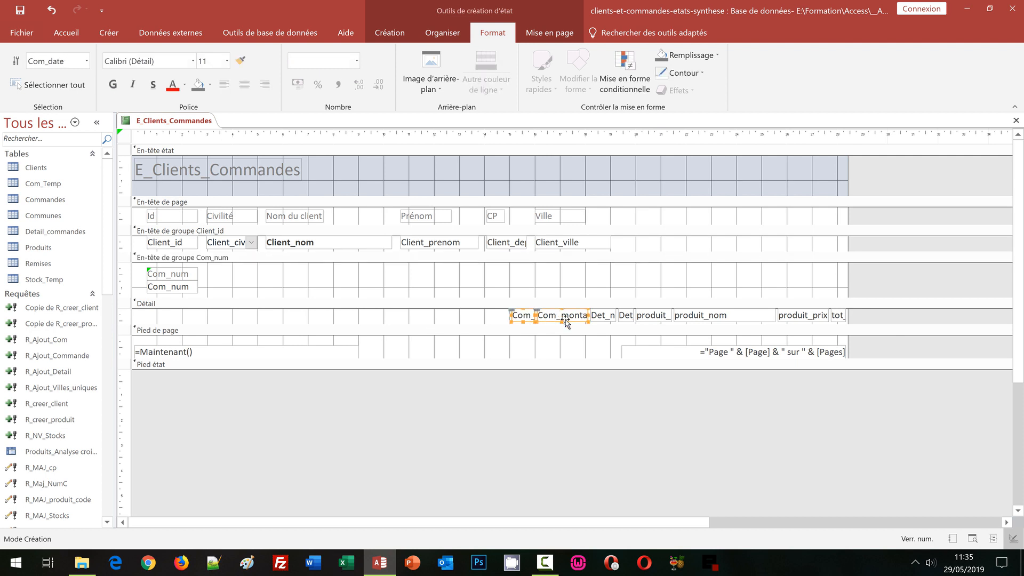
{"action": "left_click_drag", "start_coordinate": [564, 319], "coordinate": [271, 295]}
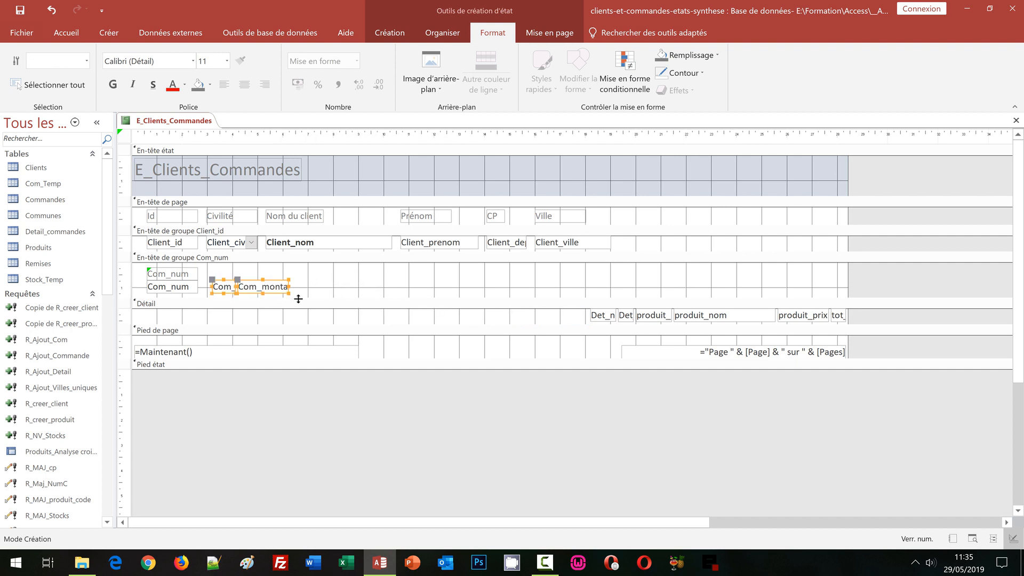
{"action": "left_click", "coordinate": [314, 276]}
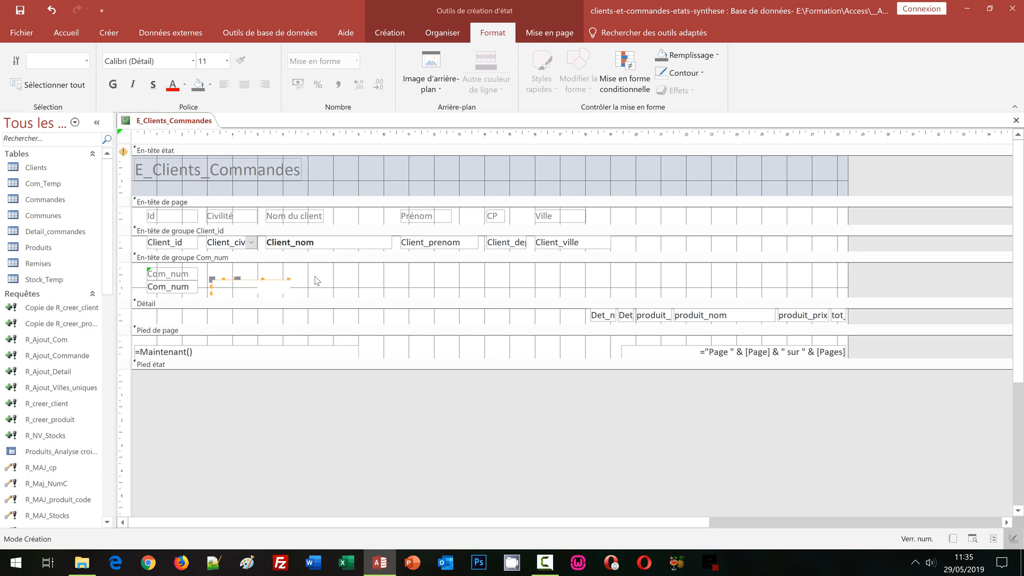
Step: Shift the Com_montant field away from Com_date until it sits roughly under the Client_nom field
{"action": "left_click", "coordinate": [280, 288]}
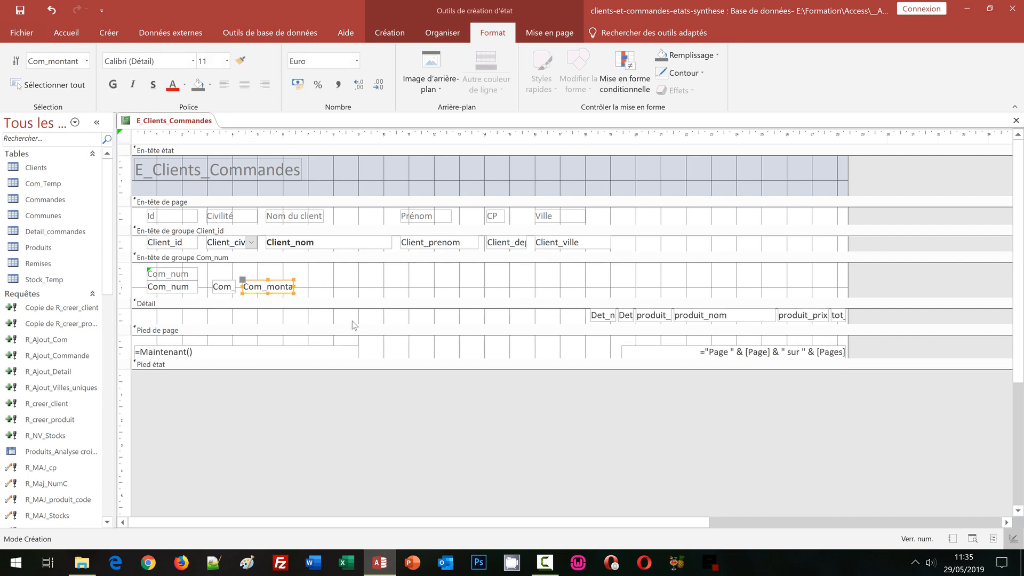
{"action": "key", "text": "Right"}
{"action": "key", "text": "Right"}
{"action": "key", "text": "Right"}
{"action": "key", "text": "Right"}
{"action": "key", "text": "Right"}
{"action": "key", "text": "Right"}
{"action": "key", "text": "Right"}
{"action": "key", "text": "Right"}
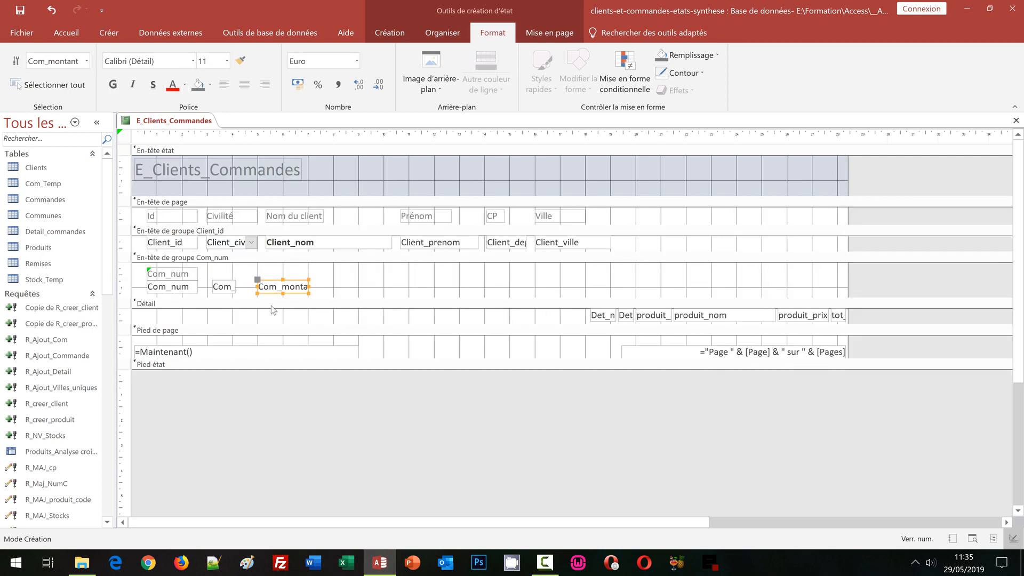
{"action": "key", "text": "Right"}
{"action": "key", "text": "Right"}
{"action": "key", "text": "Right"}
{"action": "key", "text": "Right"}
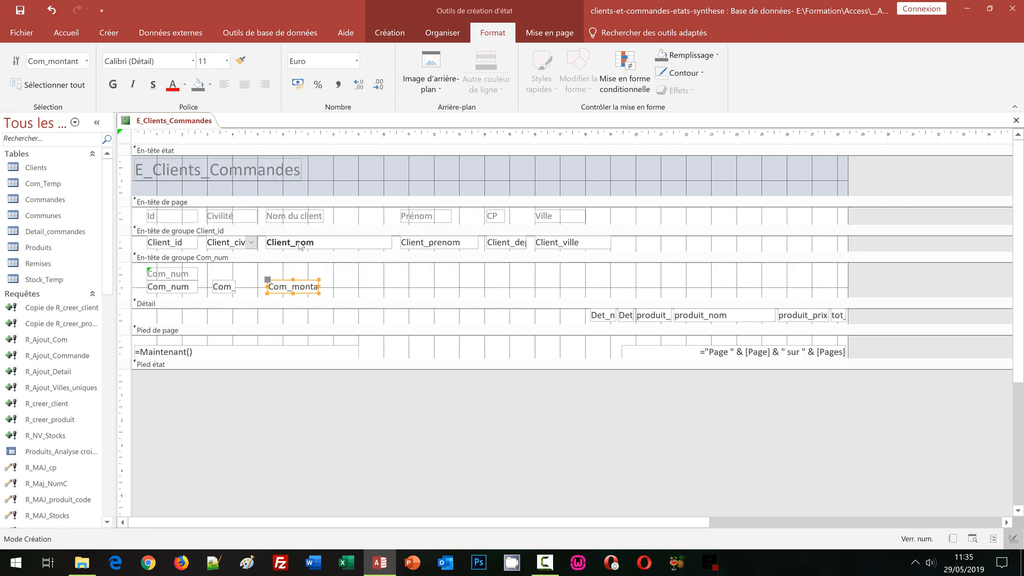
Step: Left-align the Com_montant field with the Client_nom field in the Client_id group header
{"action": "left_click", "coordinate": [300, 246], "text": "shift"}
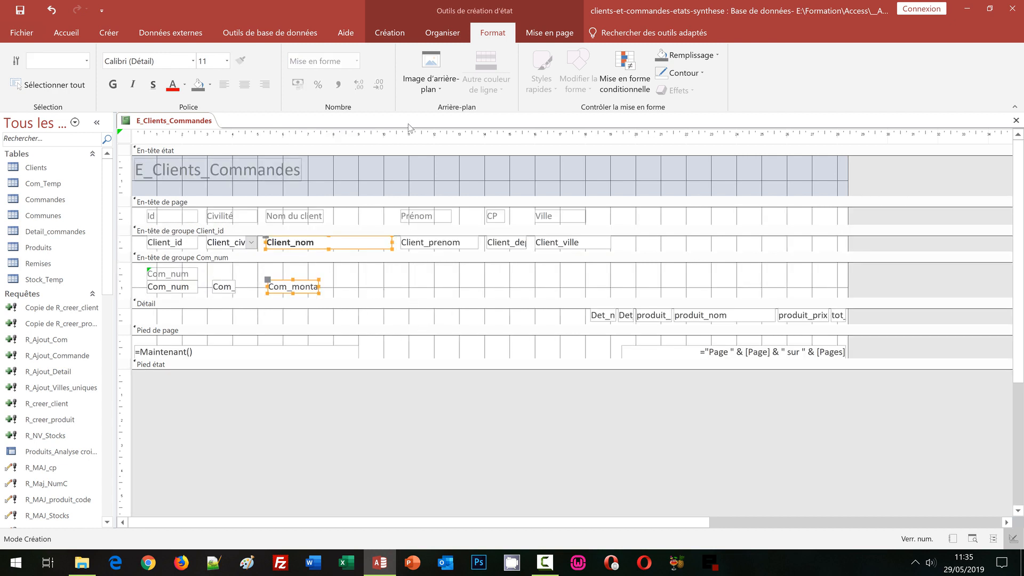
{"action": "left_click", "coordinate": [443, 35]}
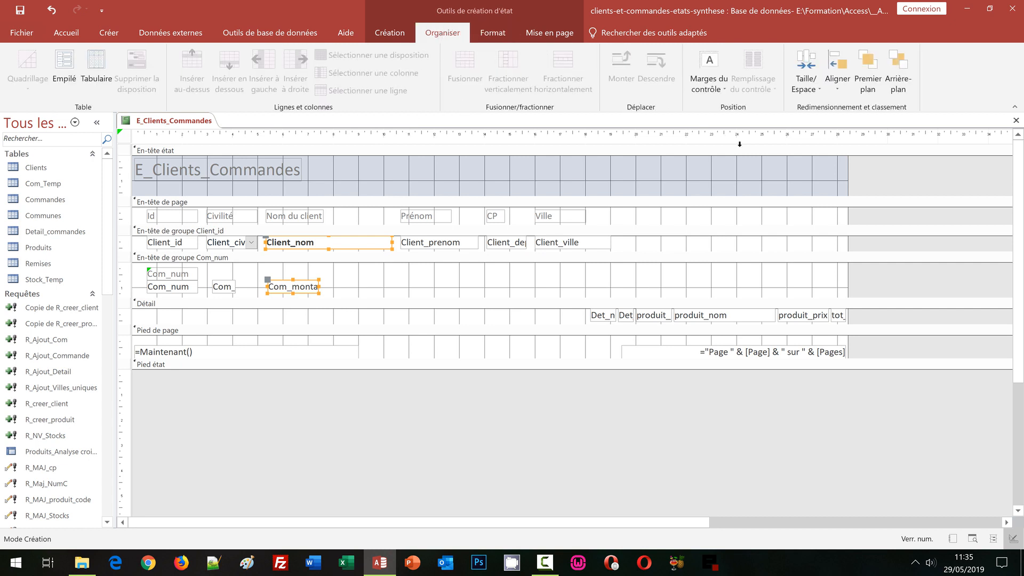
{"action": "left_click", "coordinate": [844, 95]}
{"action": "left_click", "coordinate": [853, 142]}
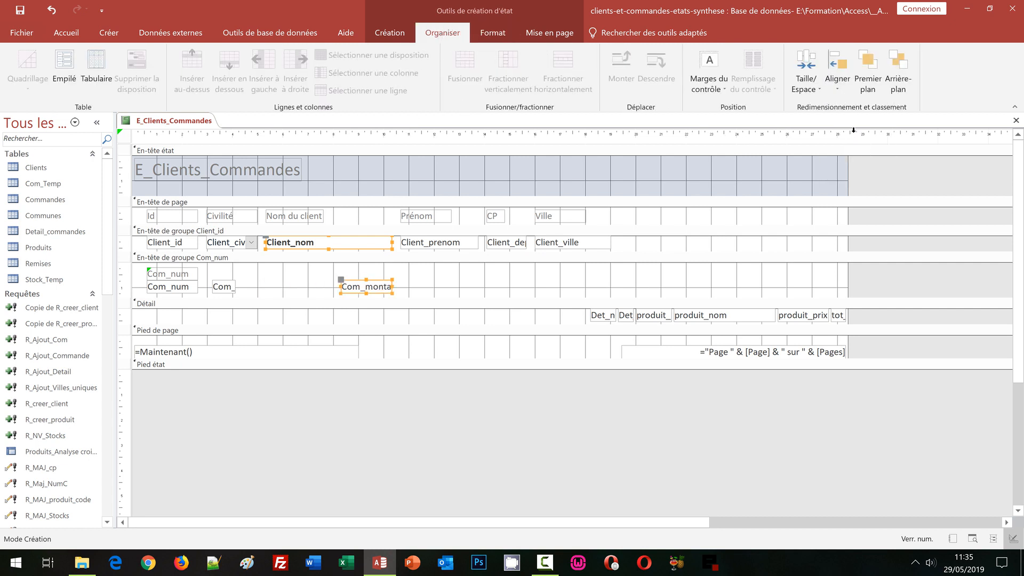
{"action": "left_click", "coordinate": [838, 88]}
{"action": "left_click", "coordinate": [850, 124]}
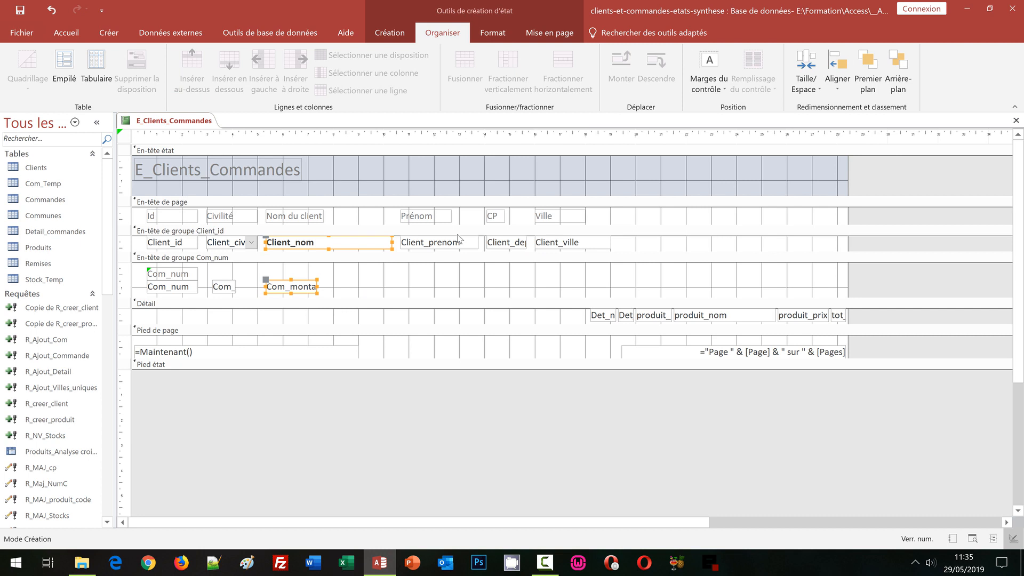
Step: Widen the Com_montant field in the Com_num group header so its full name fits
{"action": "left_click", "coordinate": [337, 288]}
{"action": "left_click", "coordinate": [314, 287]}
{"action": "left_click_drag", "start_coordinate": [317, 287], "coordinate": [359, 286]}
{"action": "left_click", "coordinate": [415, 281]}
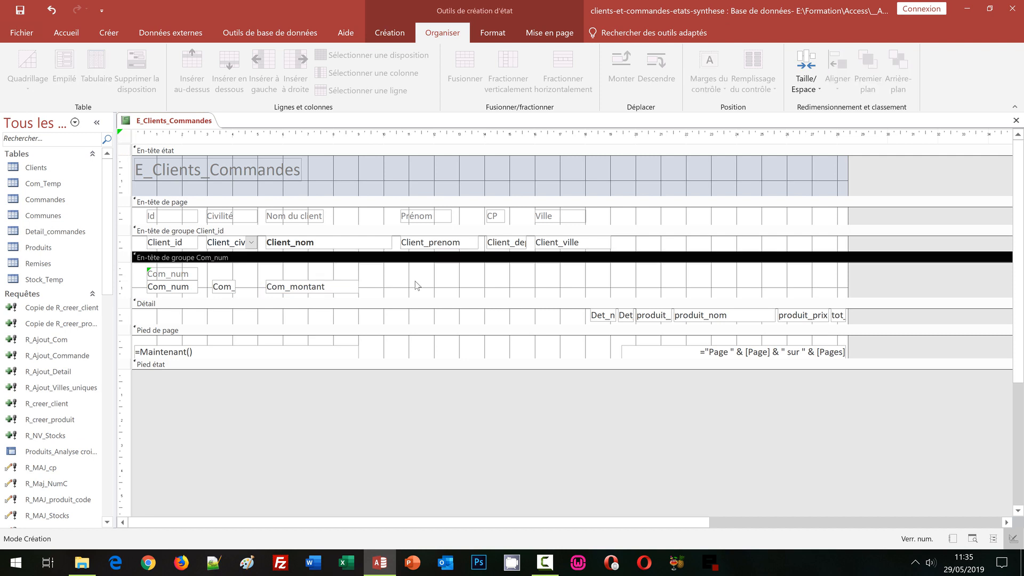
Step: Widen the Com_date field and left-align it with the Client_civilite field in the group header above
{"action": "left_click", "coordinate": [223, 287]}
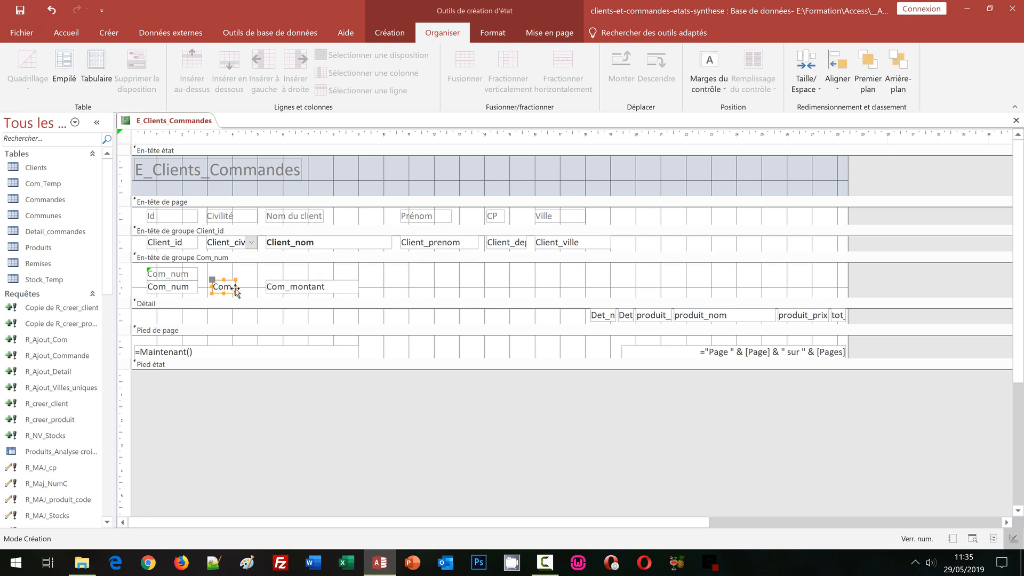
{"action": "left_click_drag", "start_coordinate": [235, 286], "coordinate": [258, 286]}
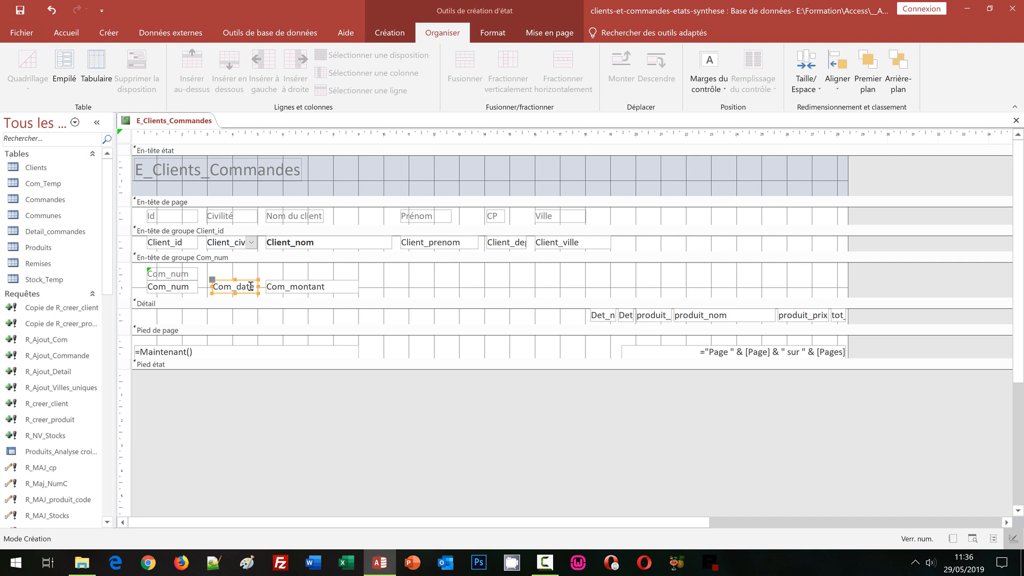
{"action": "left_click", "coordinate": [229, 243], "text": "shift"}
{"action": "left_click", "coordinate": [838, 74]}
{"action": "left_click", "coordinate": [840, 128]}
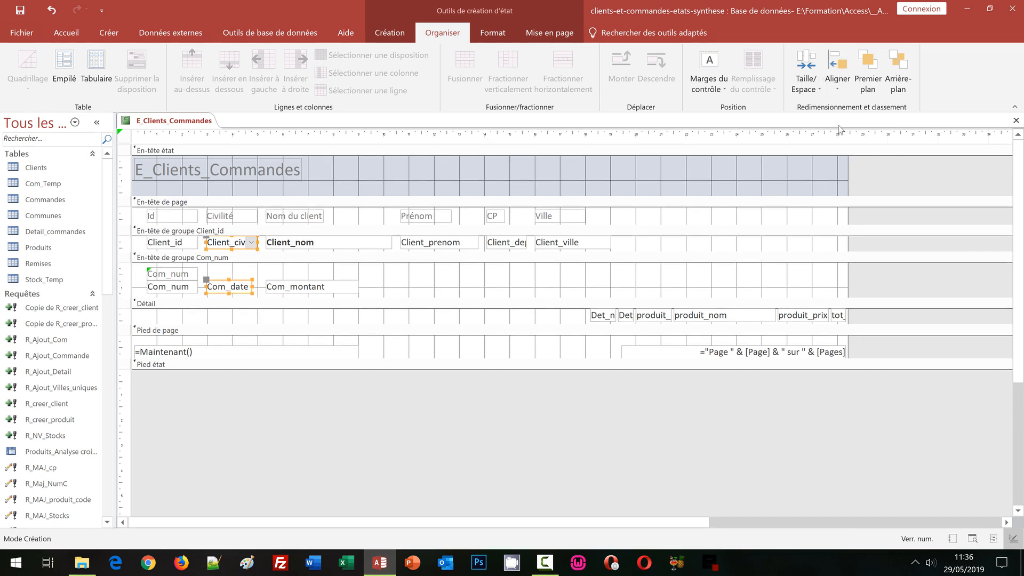
{"action": "left_click", "coordinate": [206, 284]}
Step: Change the caption of the Com_num label in the Com_num group header to "Num"
{"action": "left_click", "coordinate": [168, 274]}
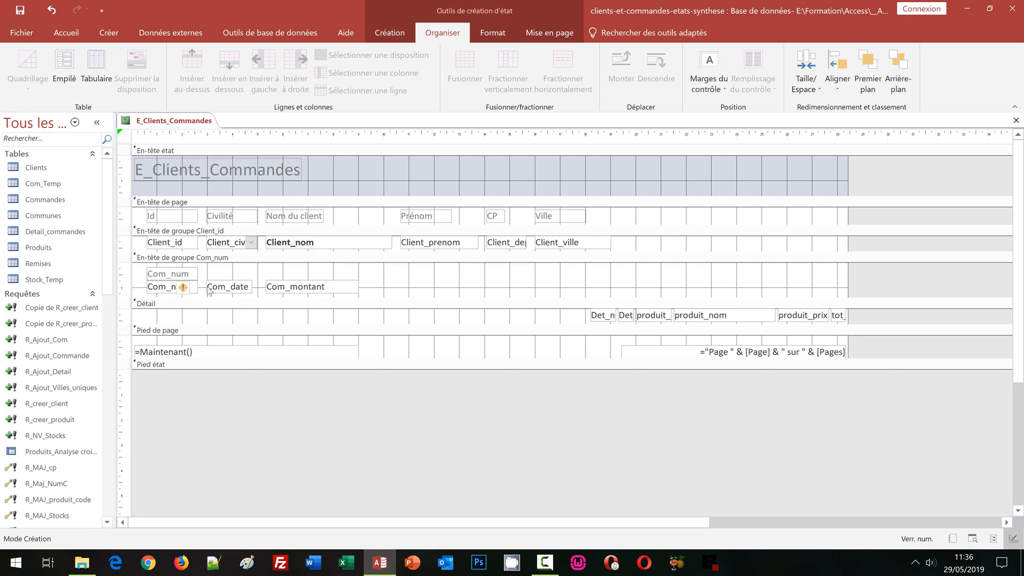
{"action": "key", "text": "F2"}
{"action": "type", "text": "Num"}
{"action": "key", "text": "Return"}
Step: Duplicate the Num label twice, placing one copy above the Com_date field and one above the Com_montant field
{"action": "key", "text": "ctrl+c"}
{"action": "key", "text": "ctrl+v"}
{"action": "left_click_drag", "start_coordinate": [189, 288], "coordinate": [250, 272]}
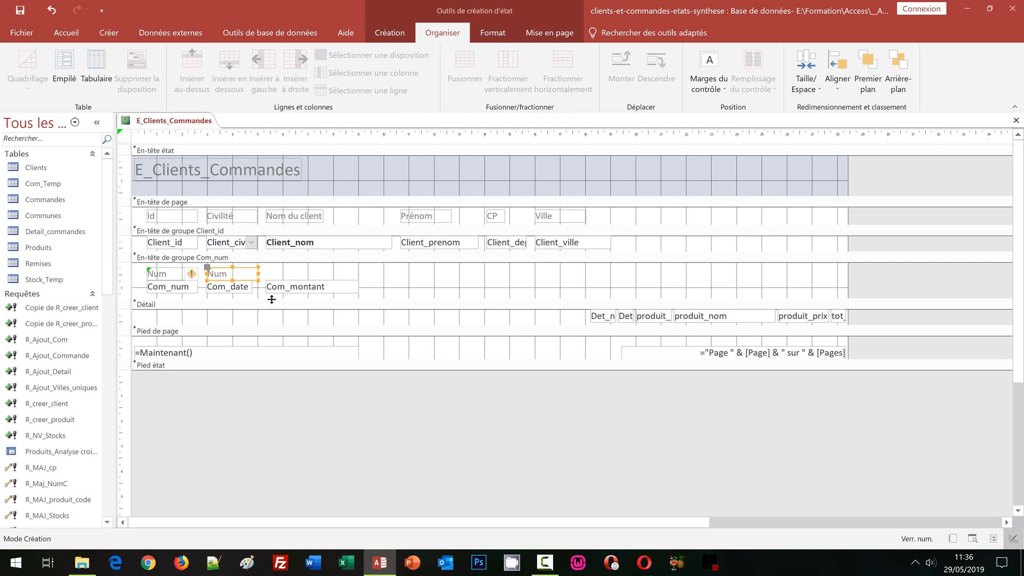
{"action": "key", "text": "ctrl+v"}
Step: Left-align the two copied Num labels with the Com_montant and Com_date fields beneath them
{"action": "left_click", "coordinate": [303, 290], "text": "shift"}
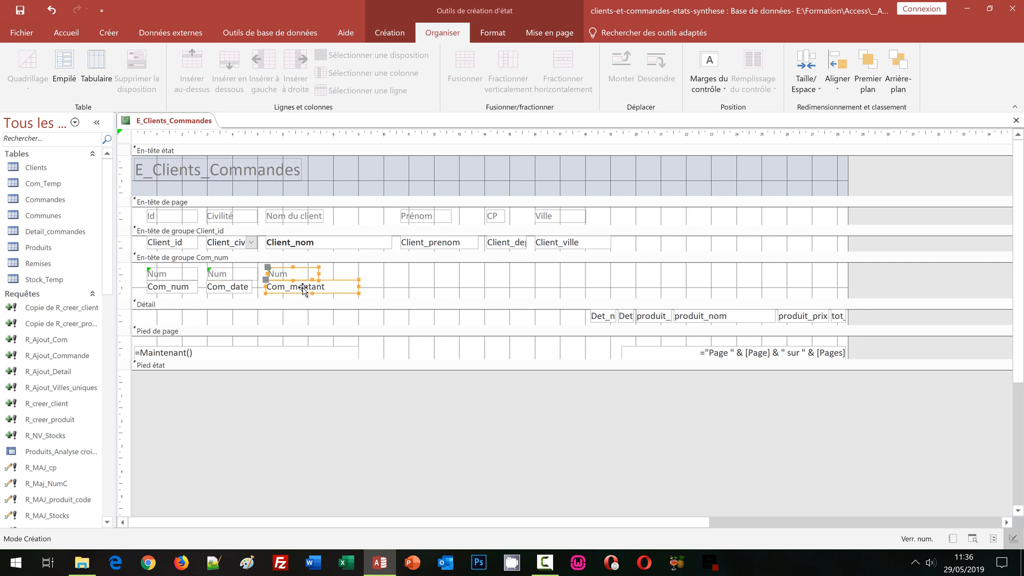
{"action": "left_click", "coordinate": [837, 74]}
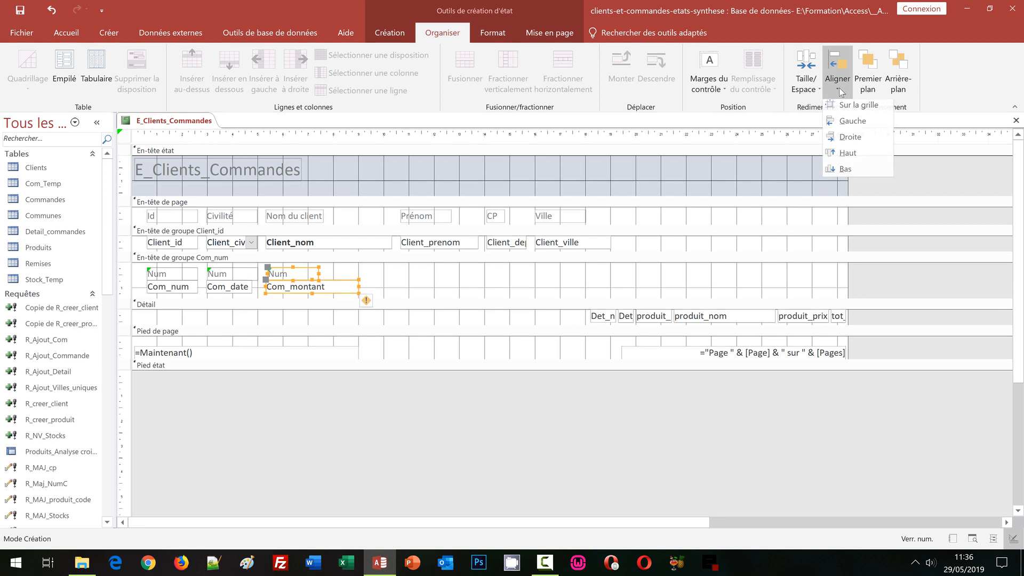
{"action": "left_click", "coordinate": [852, 125]}
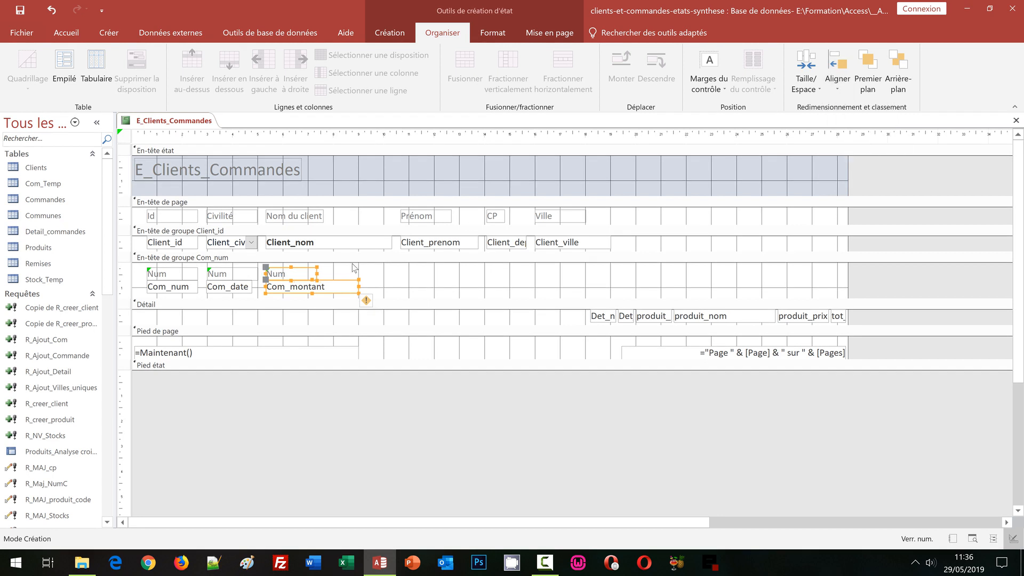
{"action": "left_click", "coordinate": [224, 274]}
{"action": "left_click", "coordinate": [227, 288], "text": "shift"}
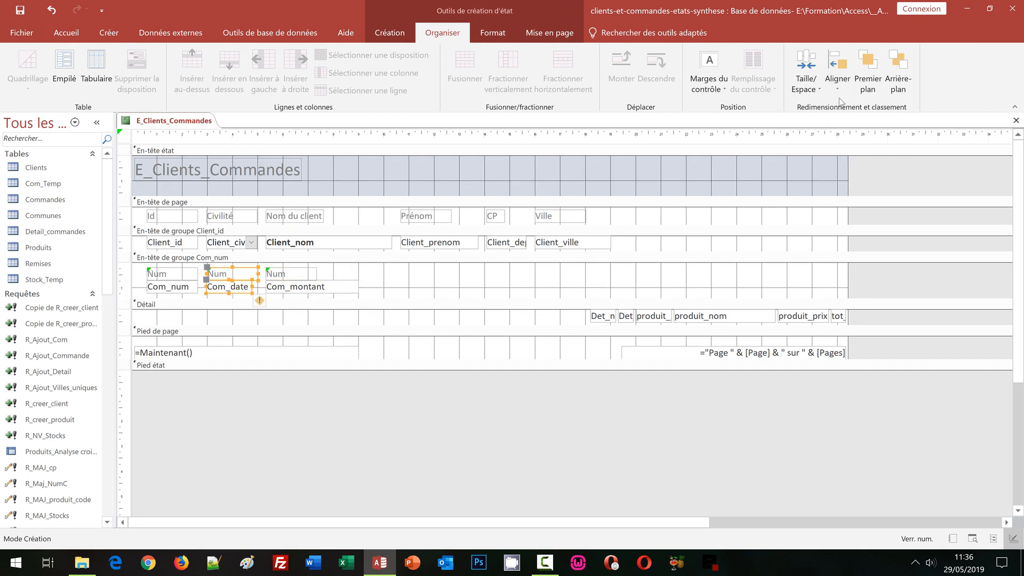
{"action": "left_click", "coordinate": [838, 75]}
{"action": "left_click", "coordinate": [849, 125]}
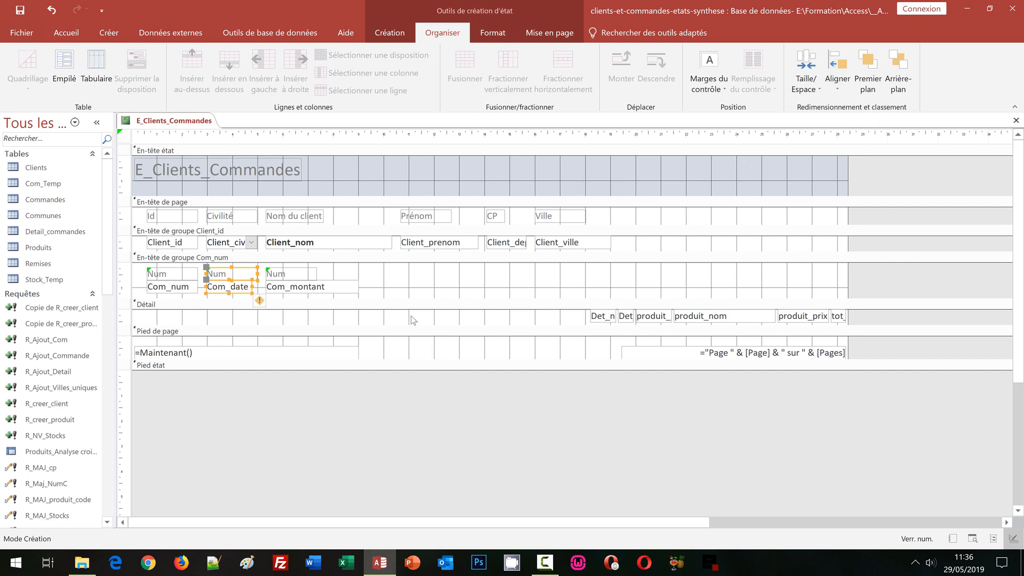
{"action": "left_click", "coordinate": [390, 281]}
Step: Change the caption of the label above the Com_date field to "Date"
{"action": "left_click", "coordinate": [231, 274]}
{"action": "left_click", "coordinate": [236, 275]}
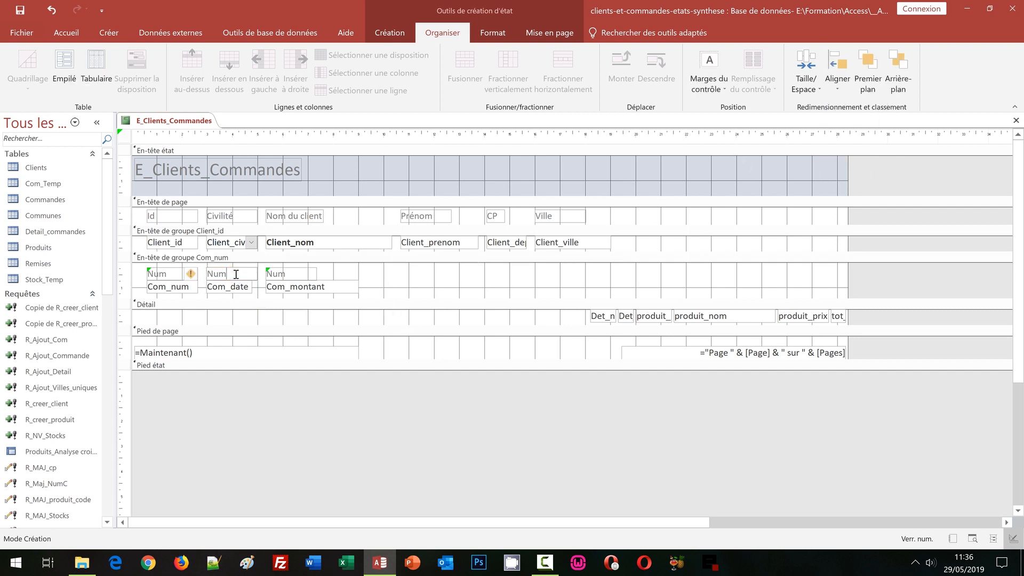
{"action": "double_click", "coordinate": [237, 274]}
{"action": "type", "text": "Date"}
Step: Widen the label above Com_montant to about the field's width and change its caption to "Montant THT"
{"action": "left_click", "coordinate": [306, 274]}
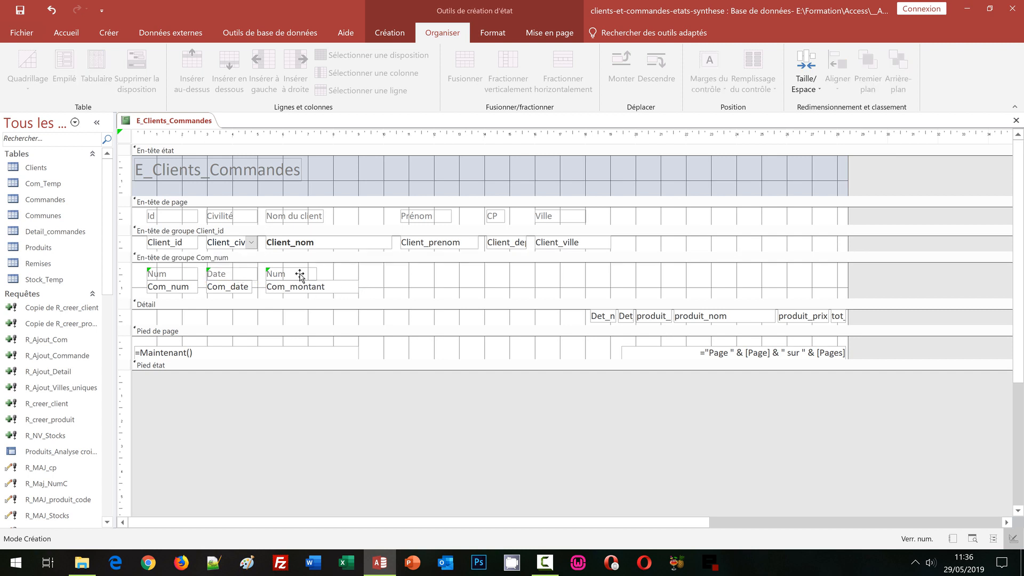
{"action": "left_click_drag", "start_coordinate": [317, 275], "coordinate": [361, 274]}
{"action": "double_click", "coordinate": [304, 274]}
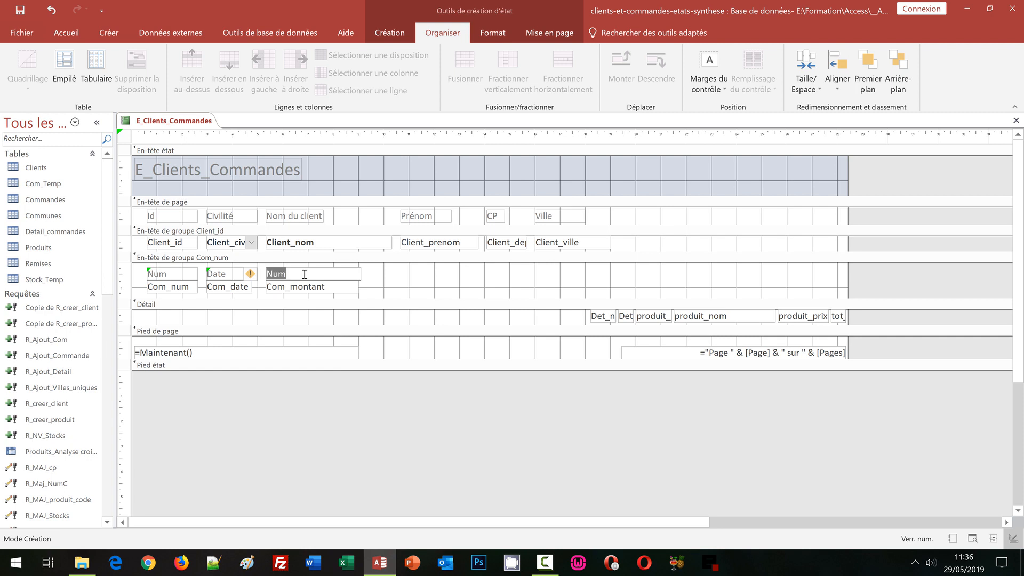
{"action": "type", "text": "Montant HT"}
{"action": "left_click", "coordinate": [389, 277]}
Step: Format the Com_montant field in bold, standard dark red text with a larger font size
{"action": "left_click", "coordinate": [331, 292]}
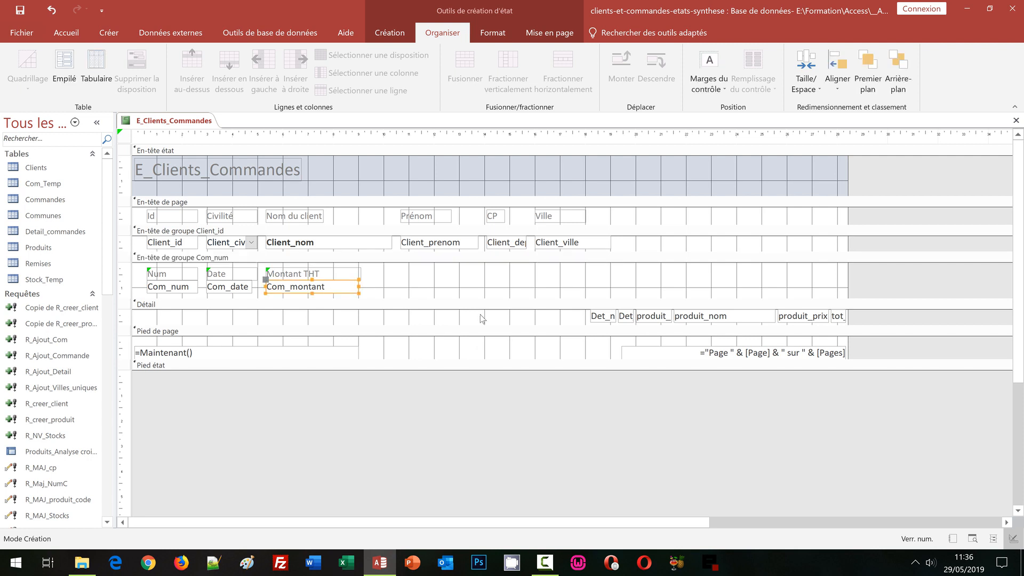
{"action": "left_click", "coordinate": [493, 33]}
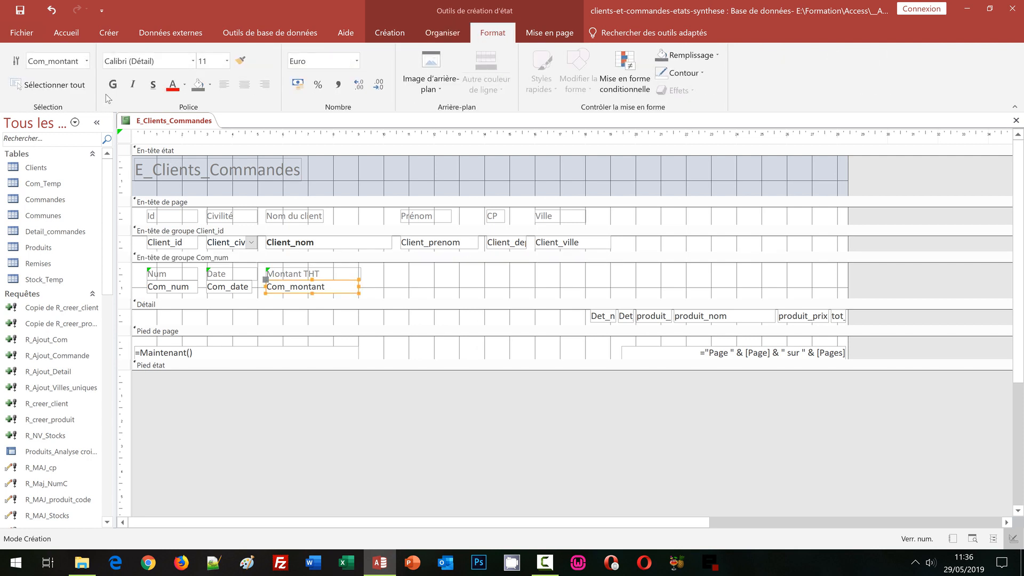
{"action": "left_click", "coordinate": [112, 85]}
{"action": "left_click", "coordinate": [184, 85]}
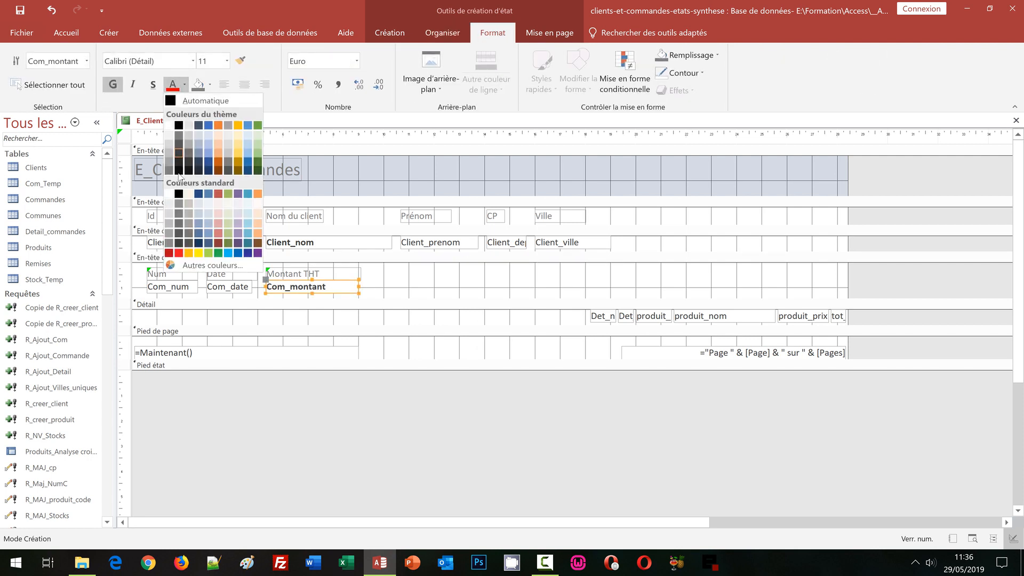
{"action": "left_click", "coordinate": [169, 253]}
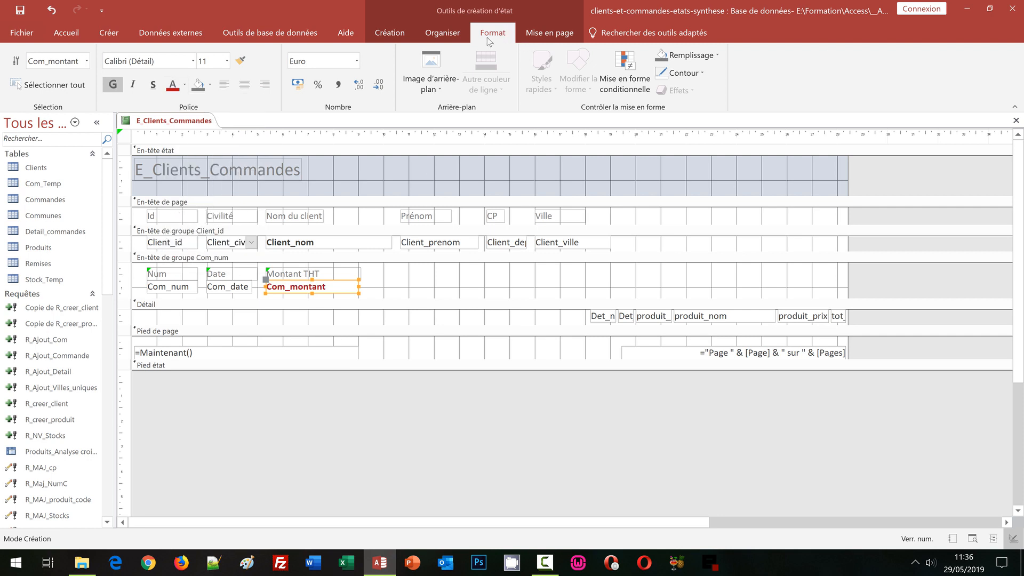
{"action": "left_click", "coordinate": [227, 61]}
{"action": "left_click", "coordinate": [207, 131]}
{"action": "left_click", "coordinate": [406, 280]}
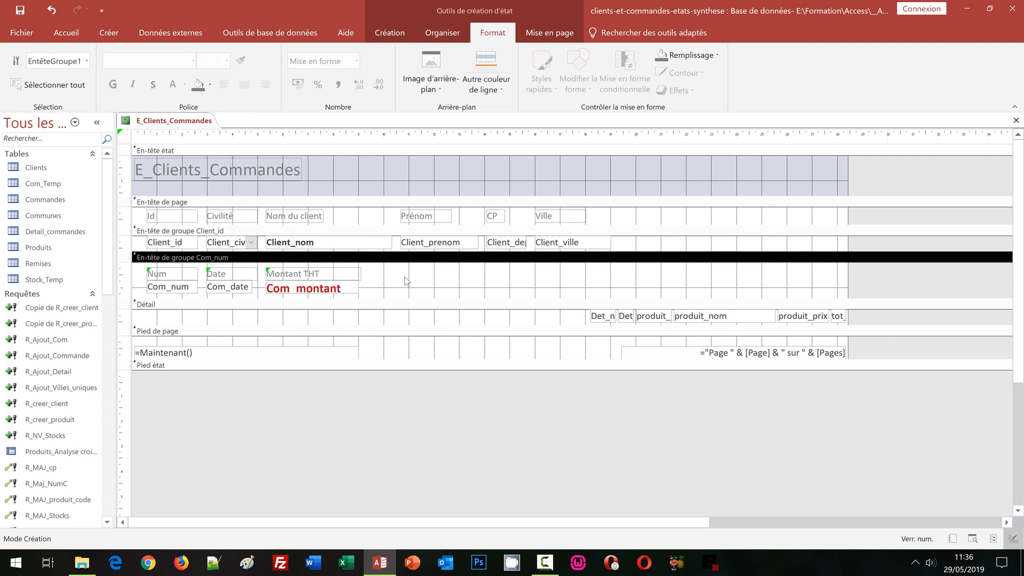
Step: Check the order header's date and amount values in the report's print preview, and return to design view
{"action": "left_click", "coordinate": [390, 33]}
{"action": "left_click", "coordinate": [24, 94]}
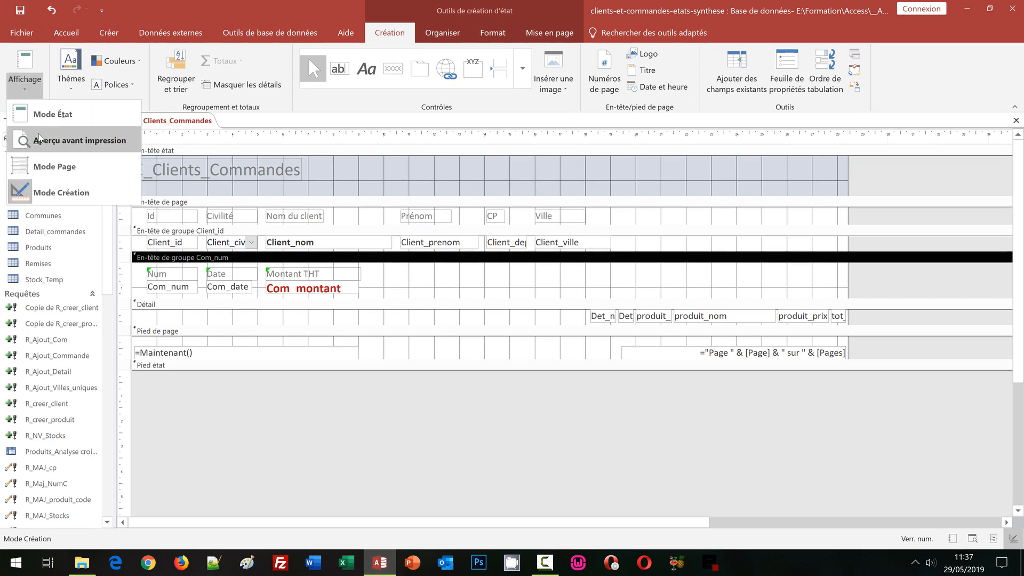
{"action": "left_click", "coordinate": [39, 138]}
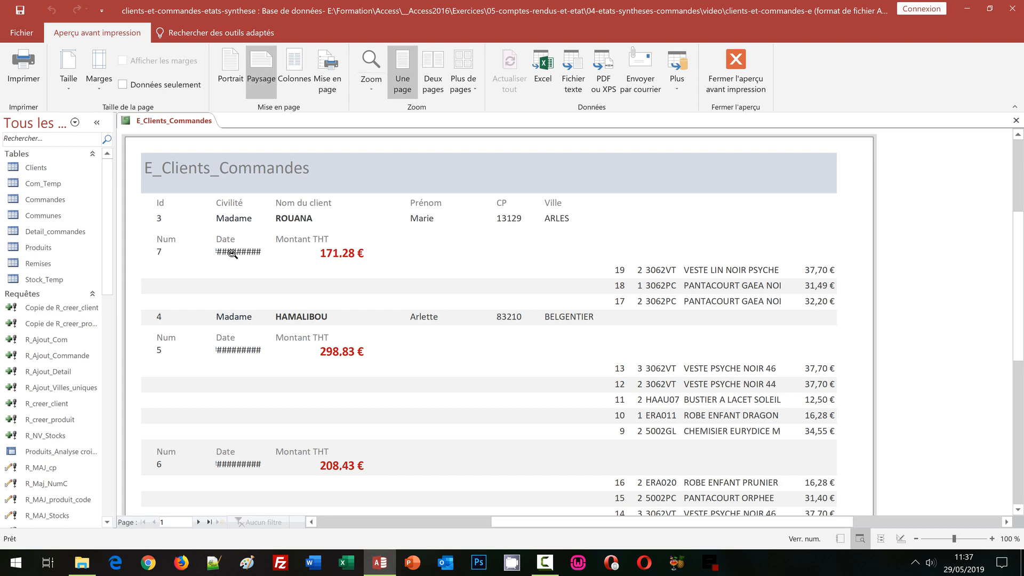
{"action": "left_click", "coordinate": [719, 90]}
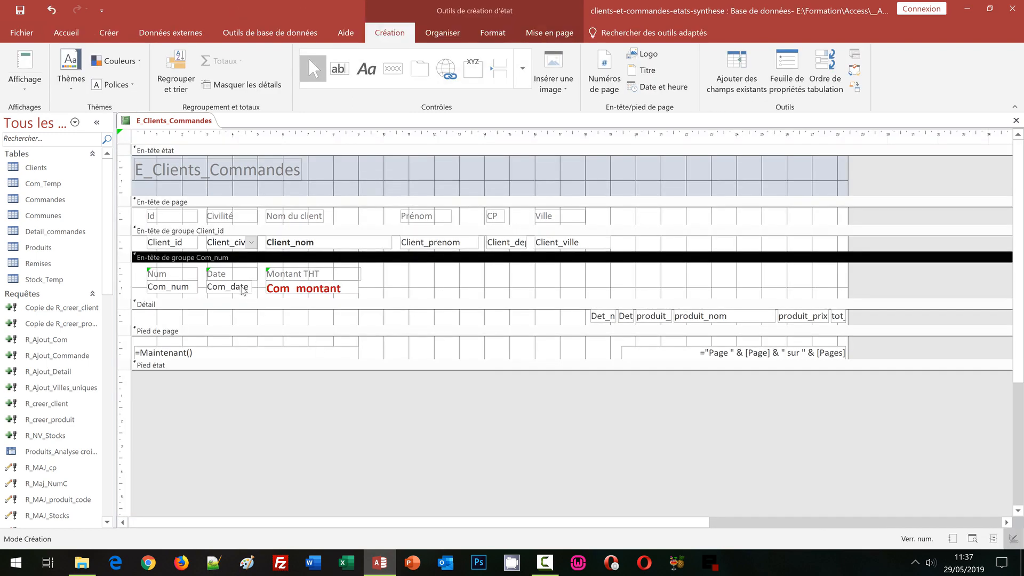
Step: Left-align the text of the Com_montant field in the Com_num group header
{"action": "left_click", "coordinate": [293, 287]}
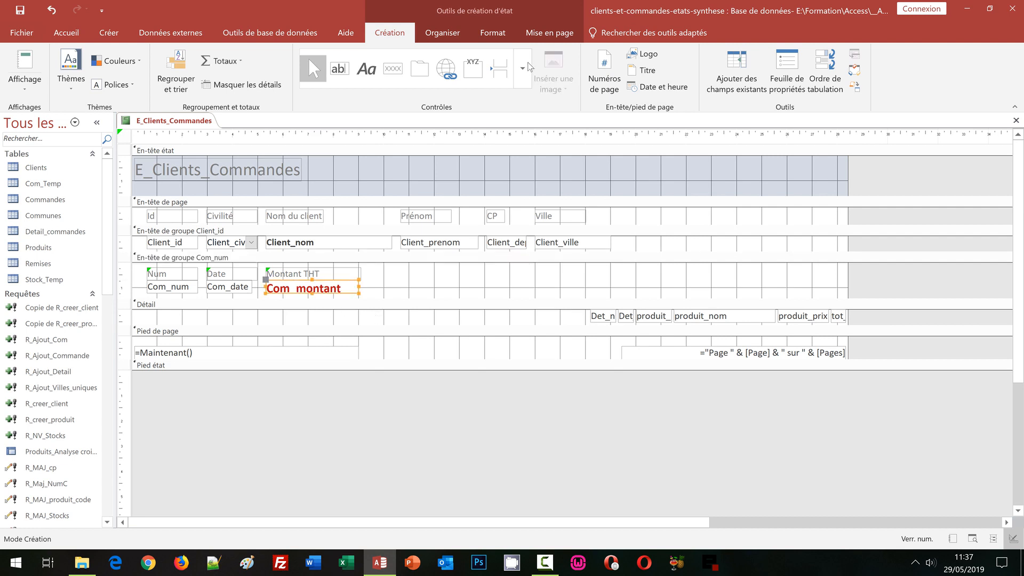
{"action": "left_click", "coordinate": [492, 33]}
{"action": "left_click", "coordinate": [224, 84]}
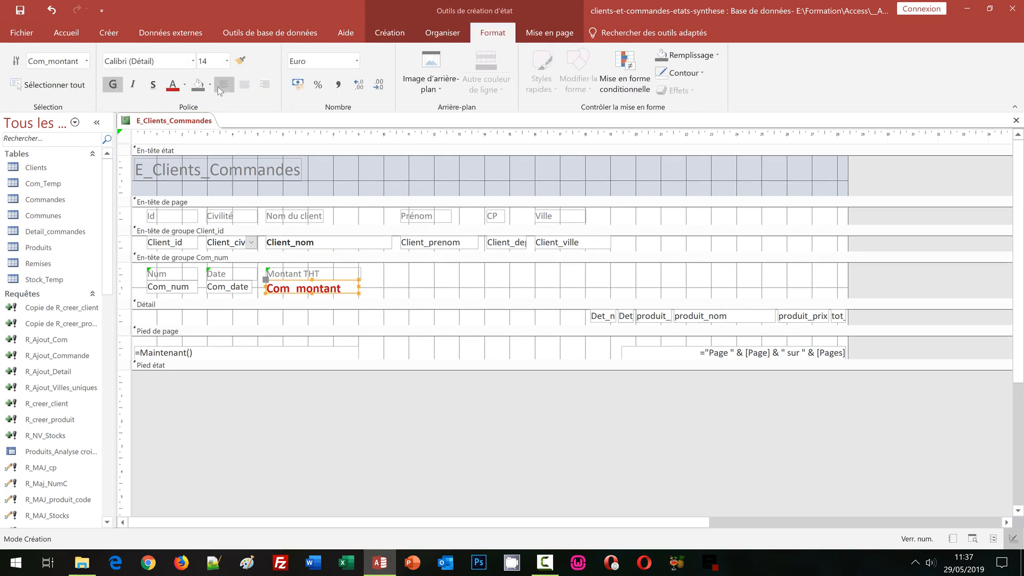
Step: Widen the Com_date field up to the edge of Com_montant and check the dates in print preview
{"action": "left_click", "coordinate": [250, 289]}
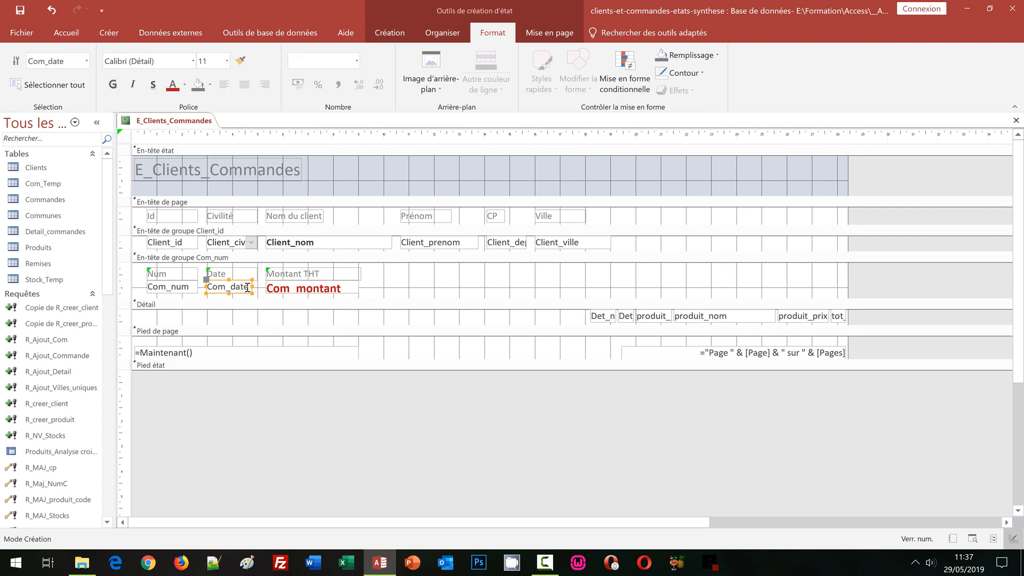
{"action": "left_click_drag", "start_coordinate": [259, 287], "coordinate": [263, 287]}
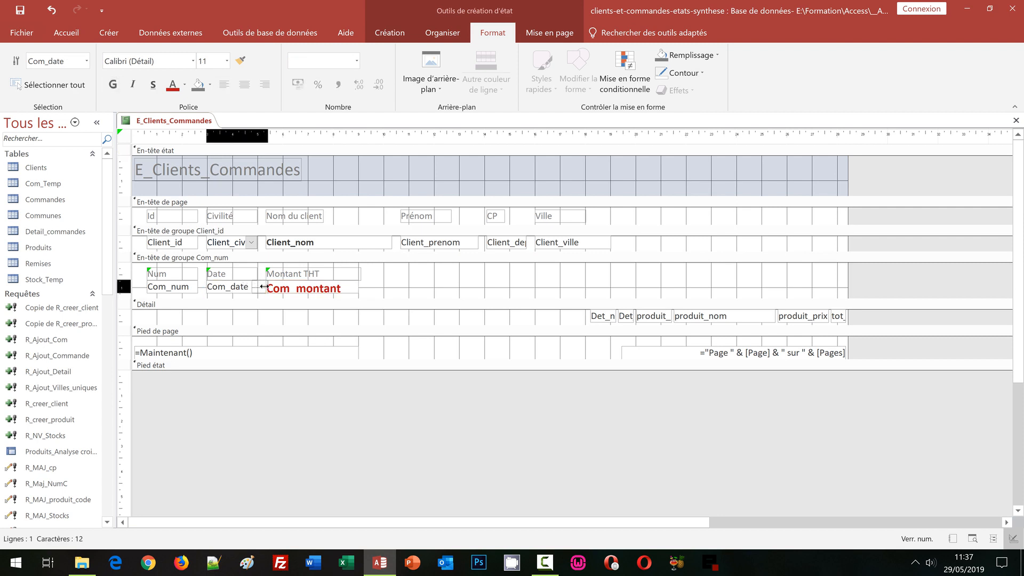
{"action": "left_click", "coordinate": [452, 291]}
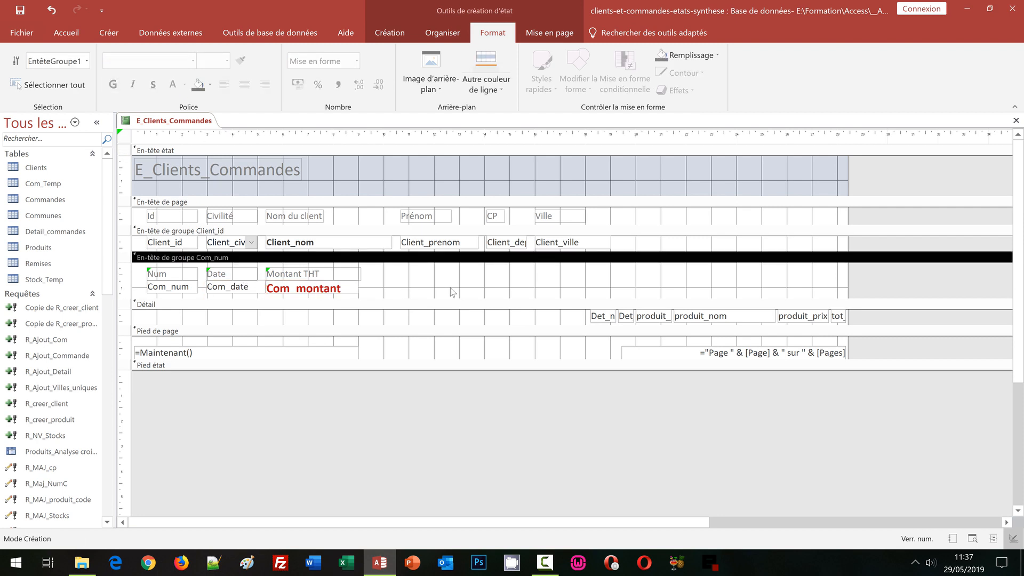
{"action": "left_click", "coordinate": [382, 29]}
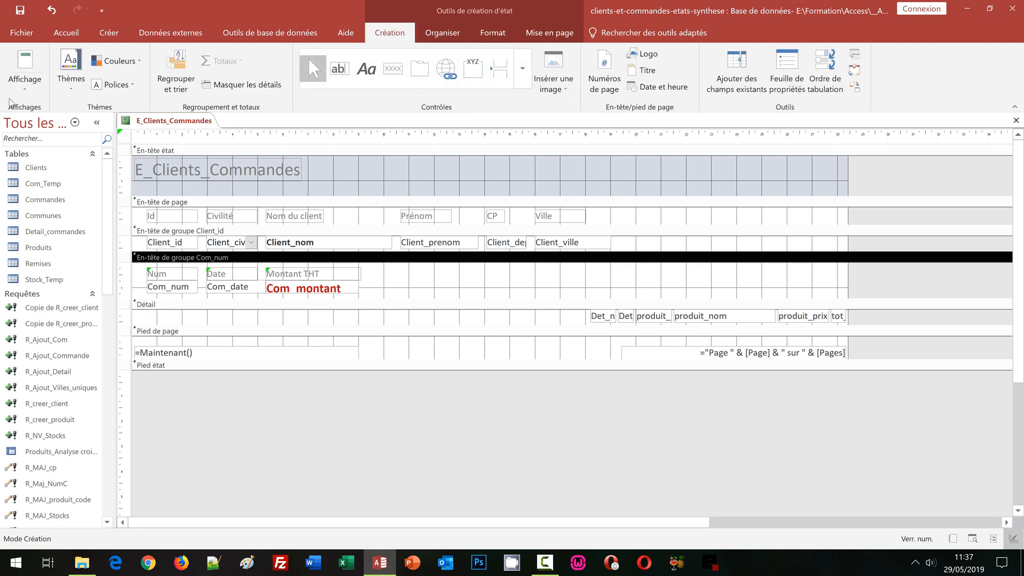
{"action": "left_click", "coordinate": [24, 80]}
{"action": "left_click", "coordinate": [43, 138]}
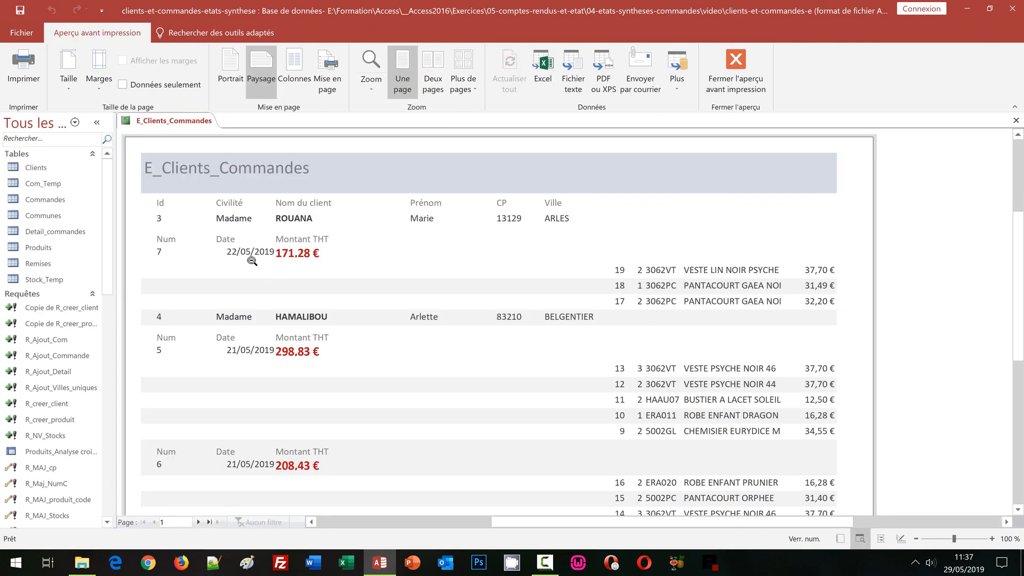
{"action": "left_click", "coordinate": [732, 80]}
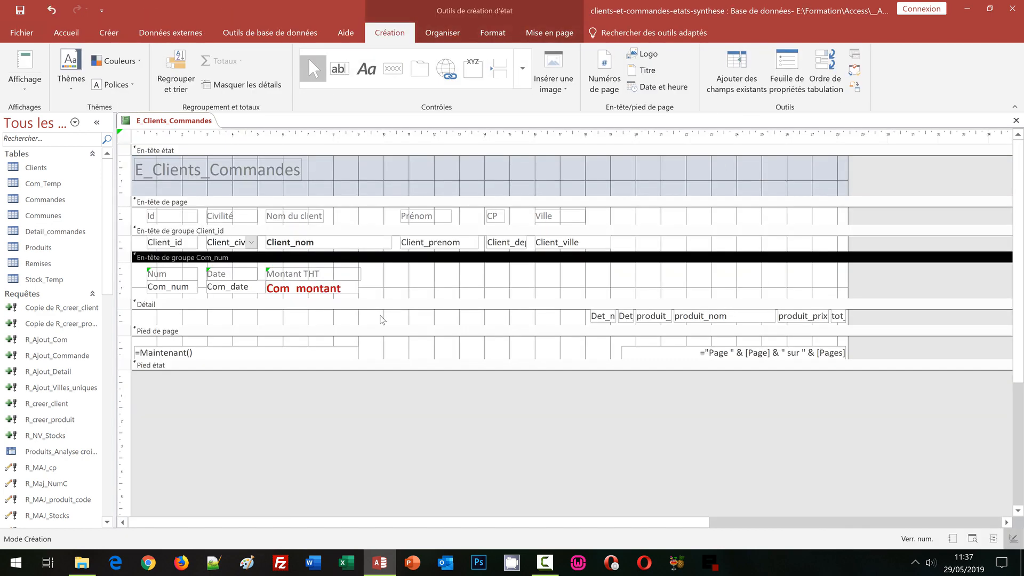
Step: Left-align the text of the Com_date field and check the order header in print preview
{"action": "left_click", "coordinate": [235, 286]}
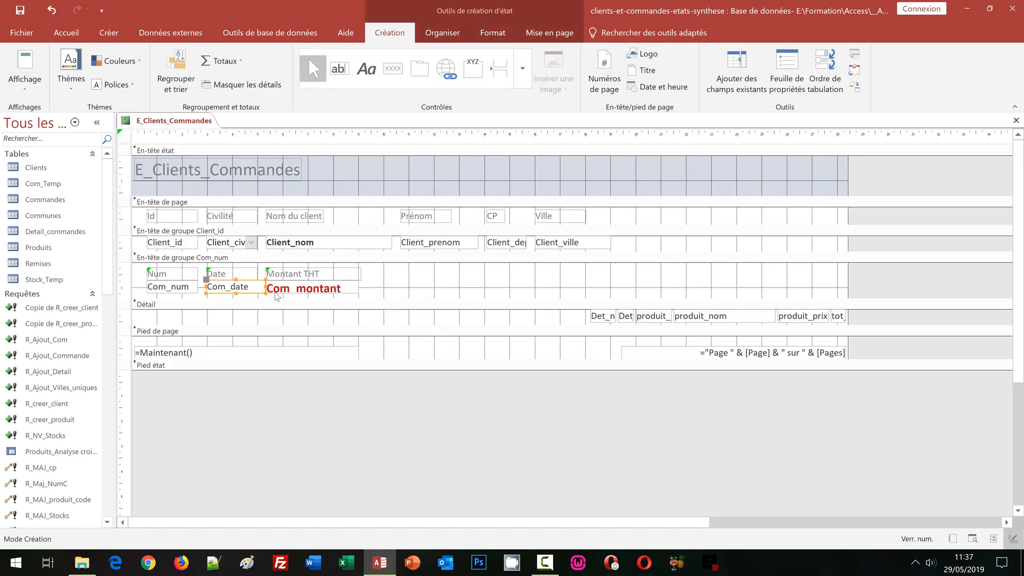
{"action": "left_click", "coordinate": [493, 33]}
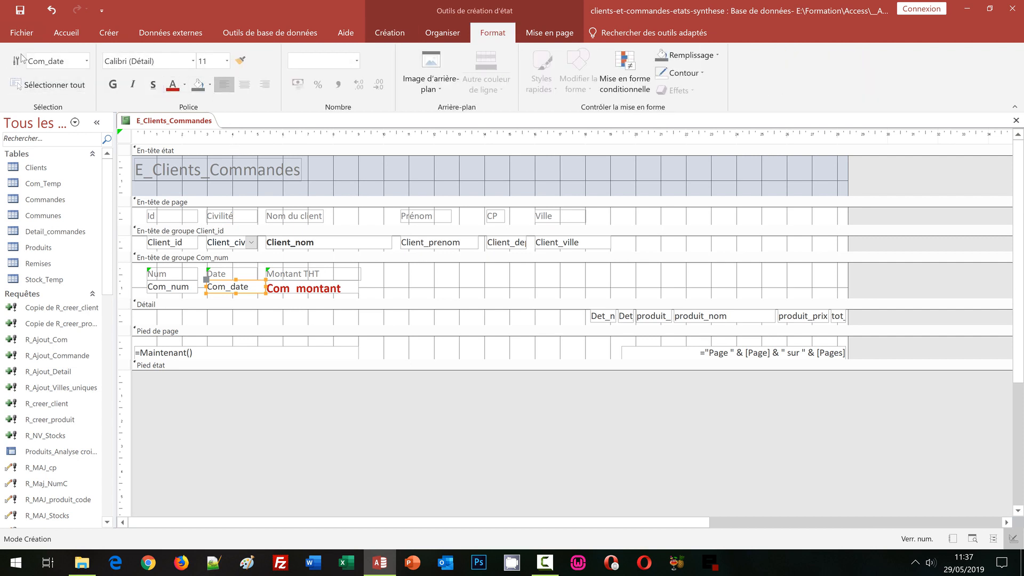
{"action": "left_click", "coordinate": [390, 32]}
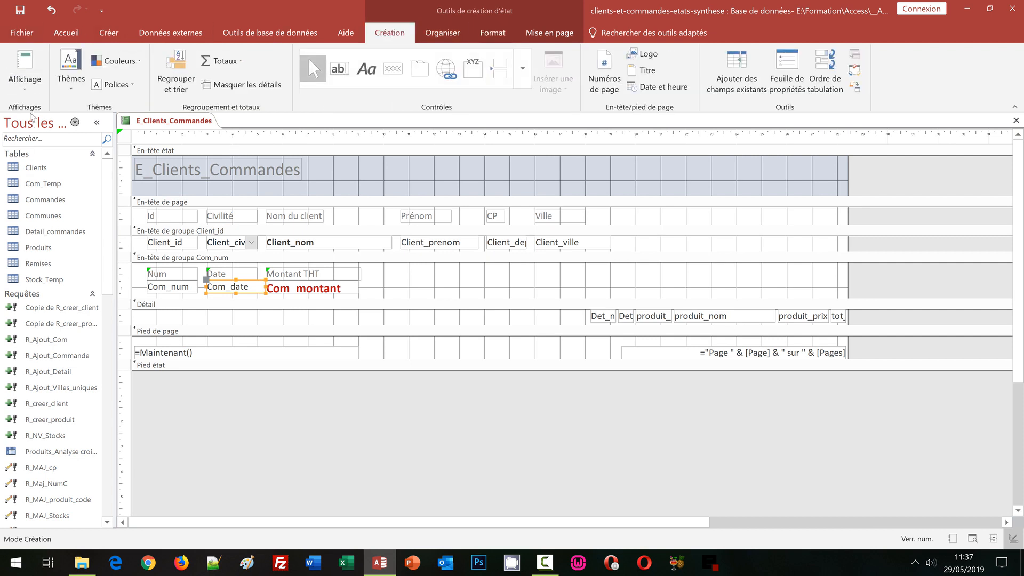
{"action": "left_click", "coordinate": [24, 79]}
{"action": "left_click", "coordinate": [43, 138]}
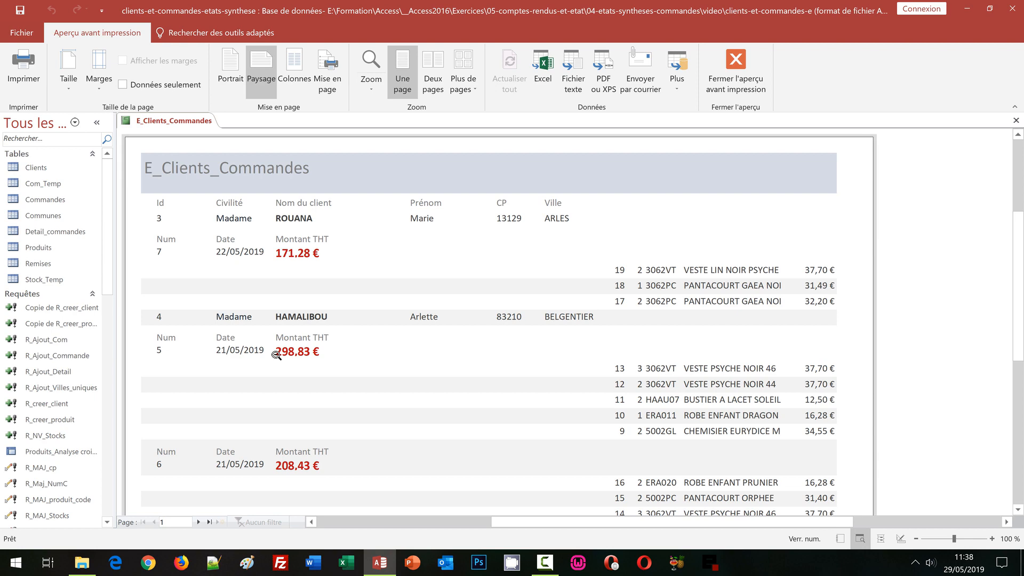
{"action": "left_click", "coordinate": [736, 66]}
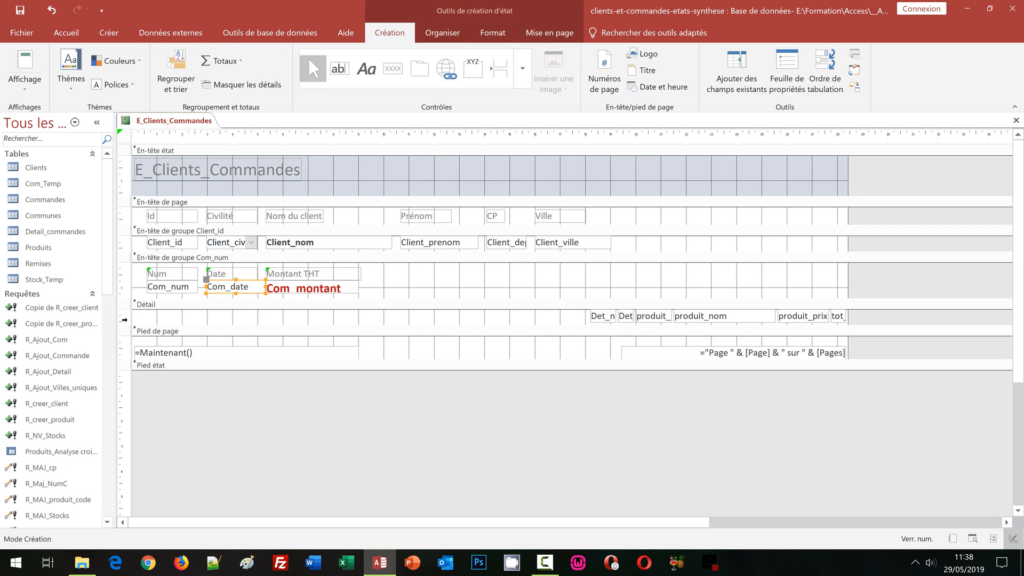
Step: Move all the fields of the Détail section together to the left so that they start beneath the Com_date field
{"action": "left_click", "coordinate": [124, 320]}
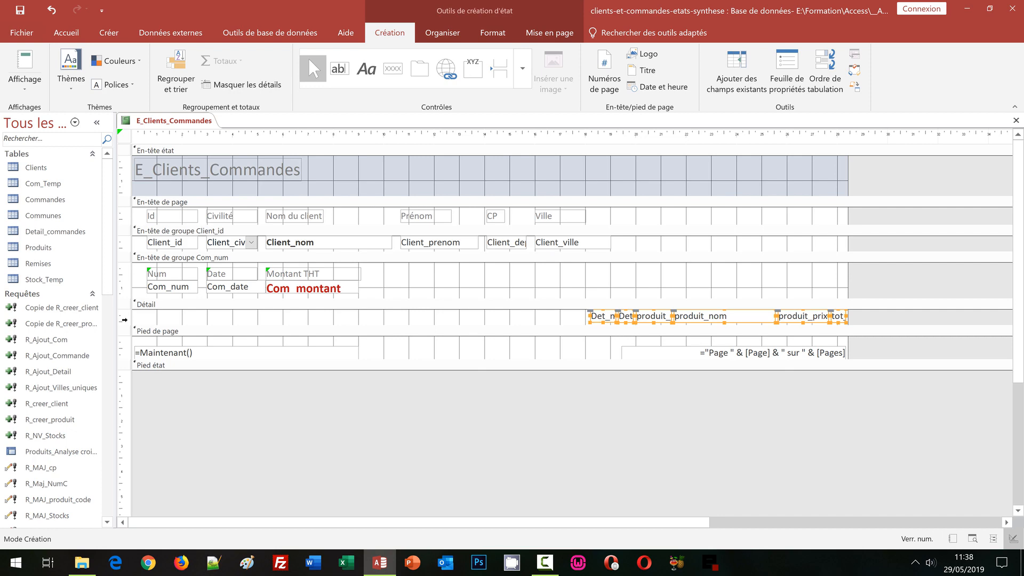
{"action": "left_click", "coordinate": [124, 320]}
{"action": "key", "text": "Left"}
{"action": "key", "text": "Left"}
{"action": "key", "text": "Left"}
{"action": "key", "text": "Left"}
{"action": "key", "text": "Left"}
{"action": "key", "text": "Left"}
{"action": "key", "text": "Left"}
{"action": "key", "text": "Left"}
{"action": "key", "text": "Left"}
{"action": "key", "text": "Left"}
{"action": "key", "text": "Left"}
{"action": "key", "text": "Left"}
{"action": "key", "text": "Left"}
{"action": "key", "text": "Left"}
{"action": "key", "text": "Left"}
{"action": "key", "text": "Left"}
{"action": "key", "text": "Left"}
{"action": "key", "text": "Left"}
{"action": "key", "text": "Left"}
{"action": "key", "text": "Left"}
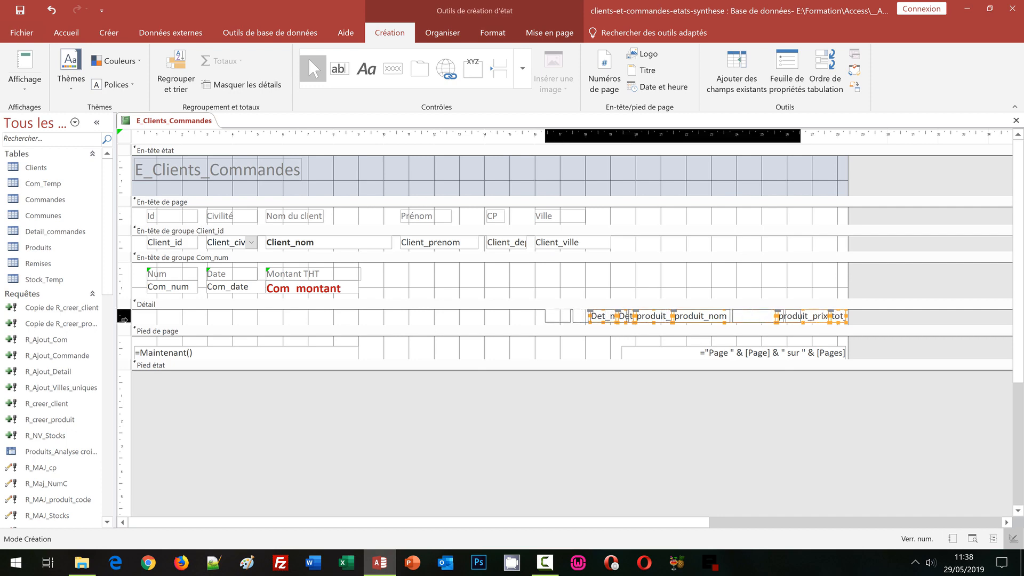
{"action": "key", "text": "Left"}
{"action": "key", "text": "Left"}
{"action": "key", "text": "Left"}
{"action": "key", "text": "Left"}
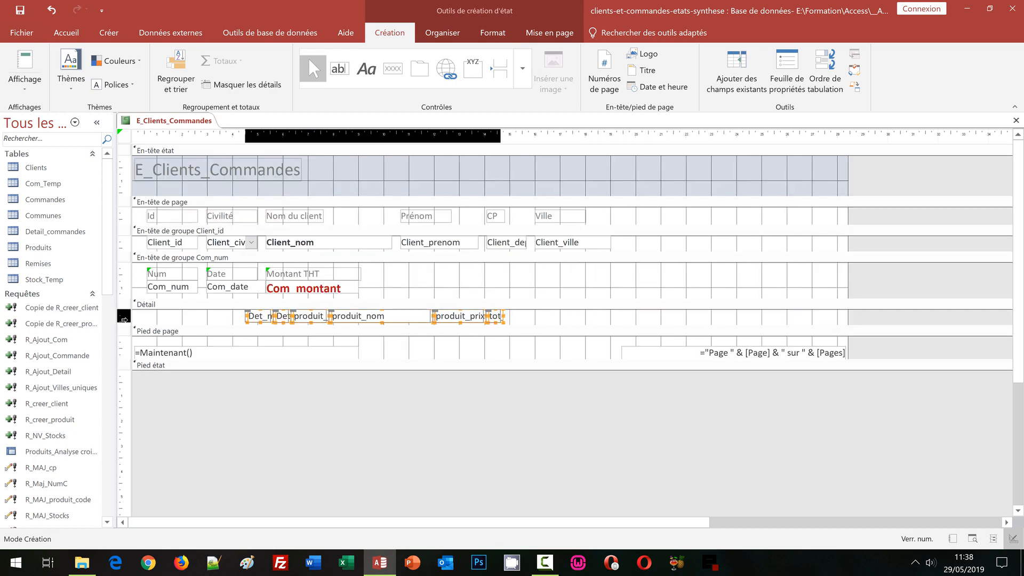
{"action": "key", "text": "Left"}
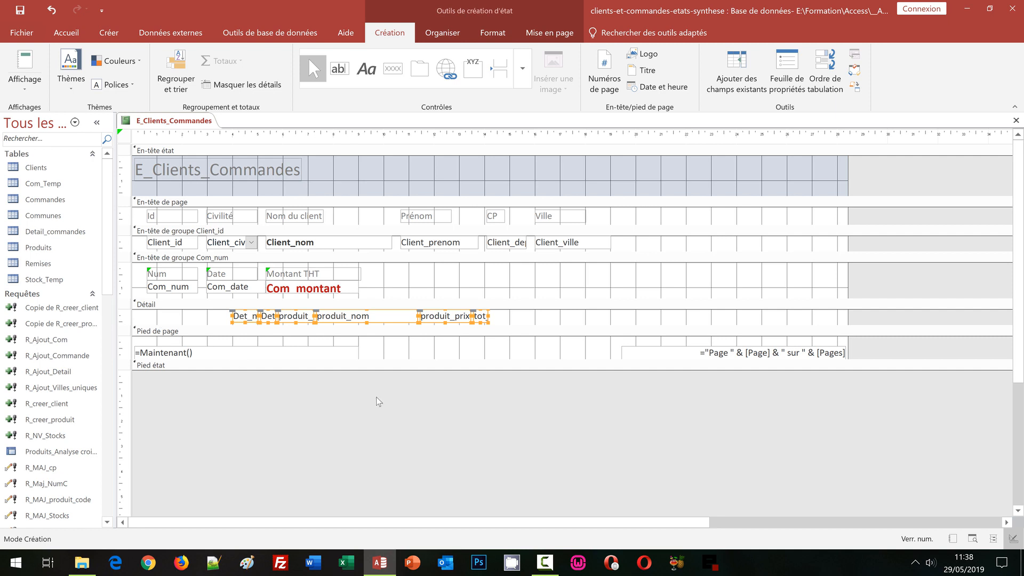
{"action": "left_click", "coordinate": [553, 324]}
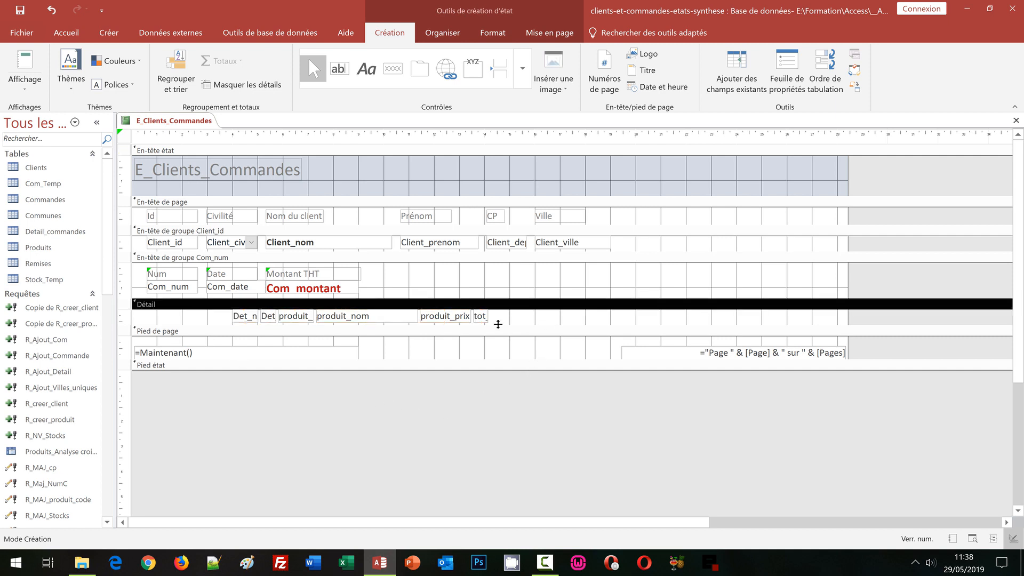
Step: Widen the tot_art field in the Détail section to about 2.55 cm
{"action": "left_click", "coordinate": [480, 318]}
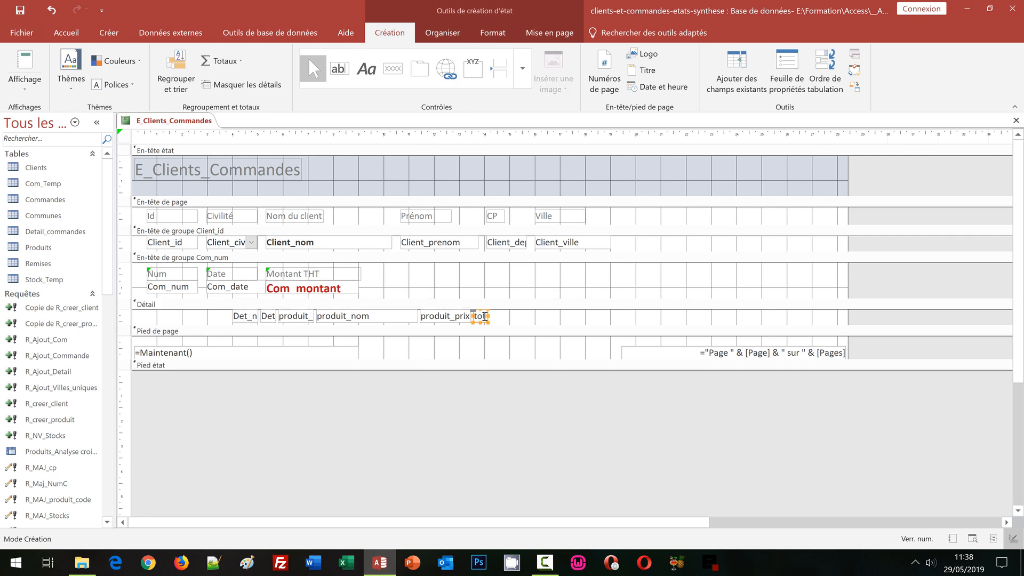
{"action": "left_click", "coordinate": [496, 314]}
{"action": "left_click", "coordinate": [496, 318]}
{"action": "left_click", "coordinate": [483, 316]}
{"action": "left_click_drag", "start_coordinate": [488, 316], "coordinate": [538, 315]}
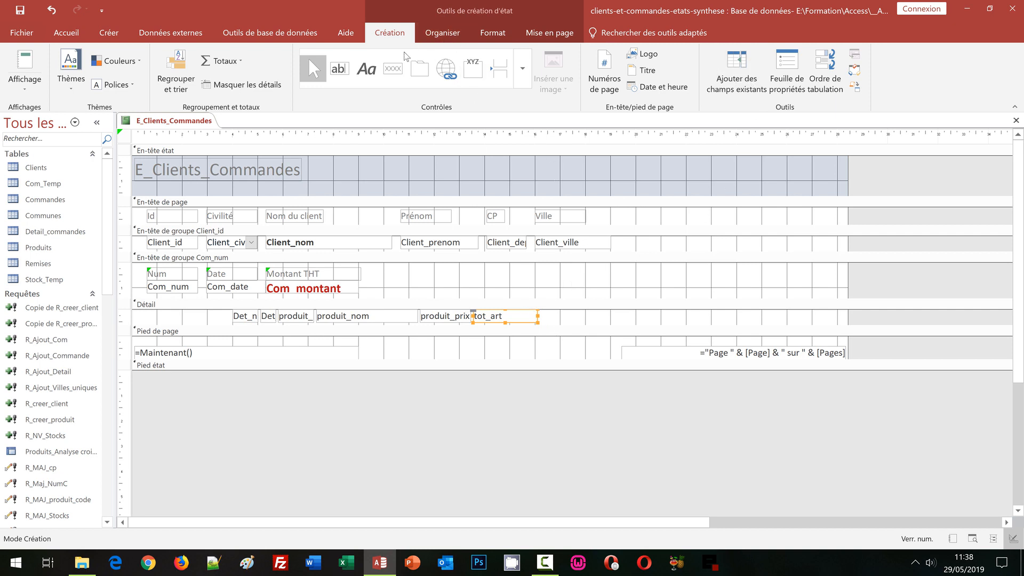
Step: Display the properties of the tot_art field and enlarge the property sheet's width
{"action": "left_click", "coordinate": [732, 98]}
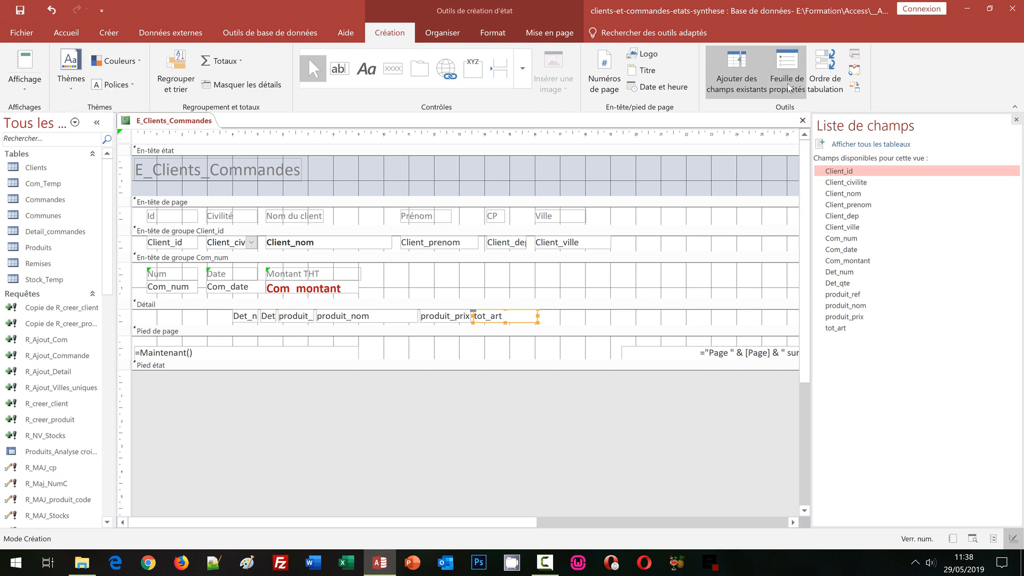
{"action": "left_click", "coordinate": [789, 87]}
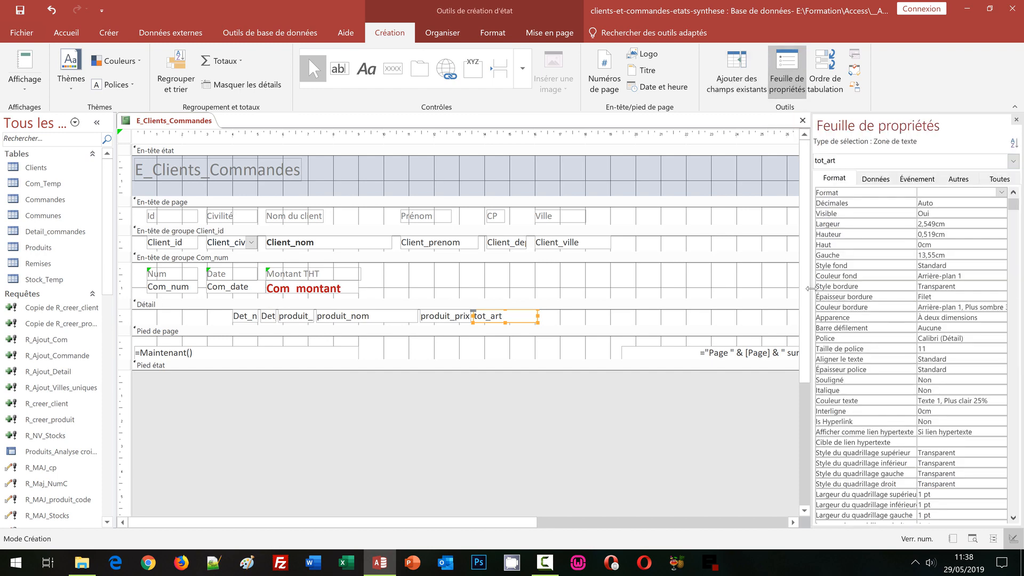
{"action": "left_click_drag", "start_coordinate": [809, 289], "coordinate": [759, 288]}
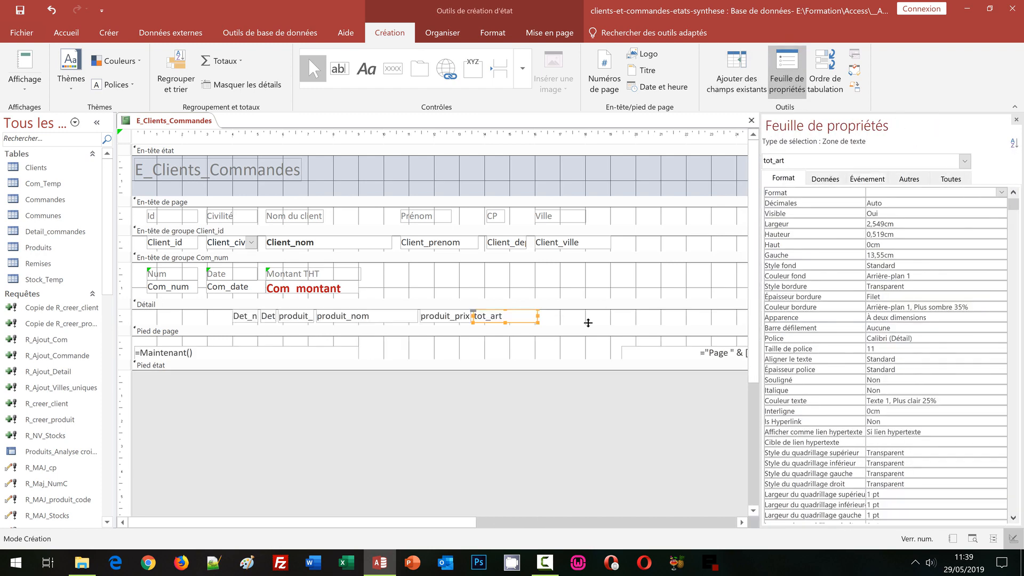
Step: Move the tot_art field right within the Détail section to about 20.5 cm from the left edge
{"action": "key", "text": "Right"}
{"action": "key", "text": "Right"}
{"action": "key", "text": "Right"}
{"action": "key", "text": "Right"}
{"action": "key", "text": "Right"}
{"action": "key", "text": "Right"}
{"action": "key", "text": "Right"}
{"action": "key", "text": "Right"}
{"action": "key", "text": "Right"}
{"action": "key", "text": "Right"}
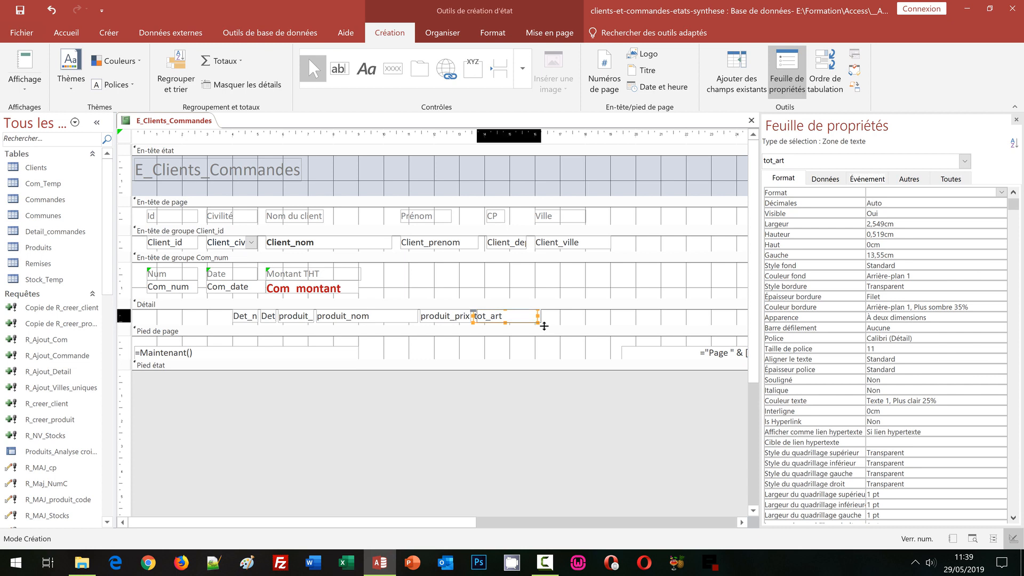
{"action": "key", "text": "Right"}
{"action": "key", "text": "Right"}
{"action": "key", "text": "Right"}
{"action": "key", "text": "Right"}
{"action": "key", "text": "Right"}
{"action": "key", "text": "Right"}
{"action": "key", "text": "Right"}
{"action": "key", "text": "Right"}
{"action": "key", "text": "Right"}
{"action": "key", "text": "Right"}
{"action": "key", "text": "Right"}
{"action": "key", "text": "Right"}
{"action": "key", "text": "Right"}
{"action": "key", "text": "Right"}
{"action": "key", "text": "Right"}
{"action": "key", "text": "Right"}
{"action": "key", "text": "Right"}
{"action": "key", "text": "Right"}
{"action": "key", "text": "Right"}
{"action": "key", "text": "Right"}
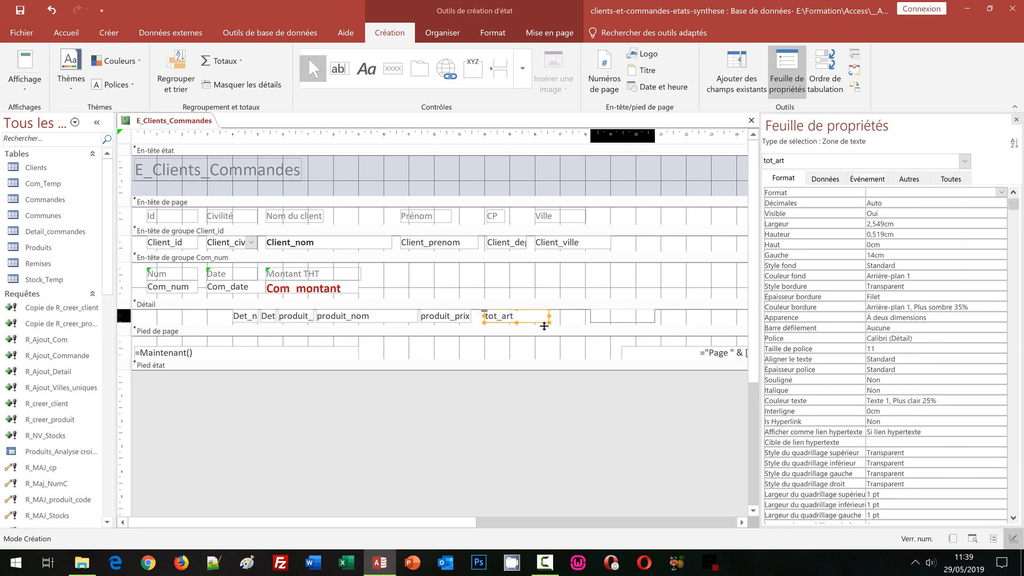
{"action": "key", "text": "Right"}
{"action": "key", "text": "Right"}
{"action": "key", "text": "Right"}
{"action": "key", "text": "Right"}
{"action": "key", "text": "Right"}
{"action": "key", "text": "Right"}
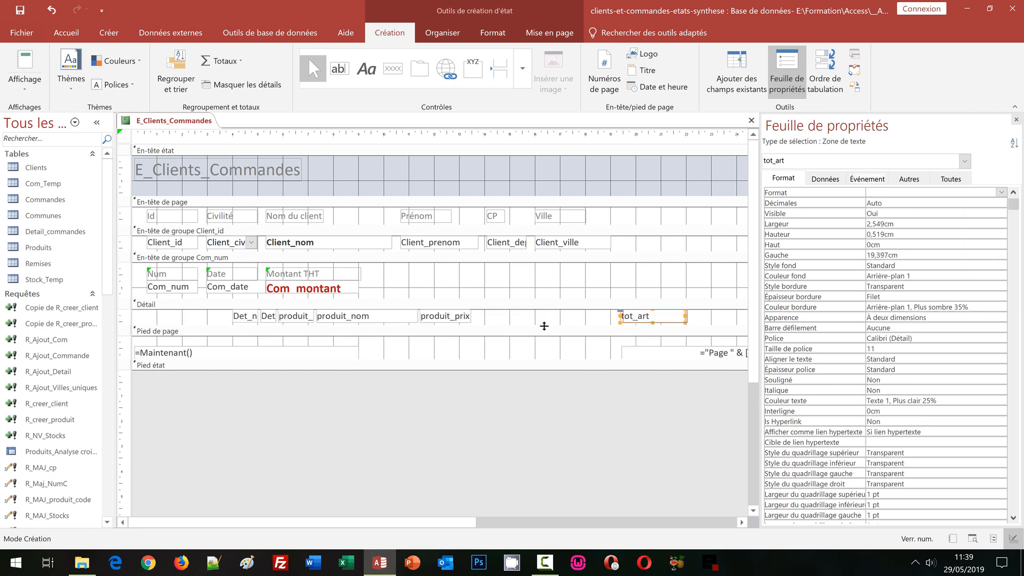
{"action": "key", "text": "Right"}
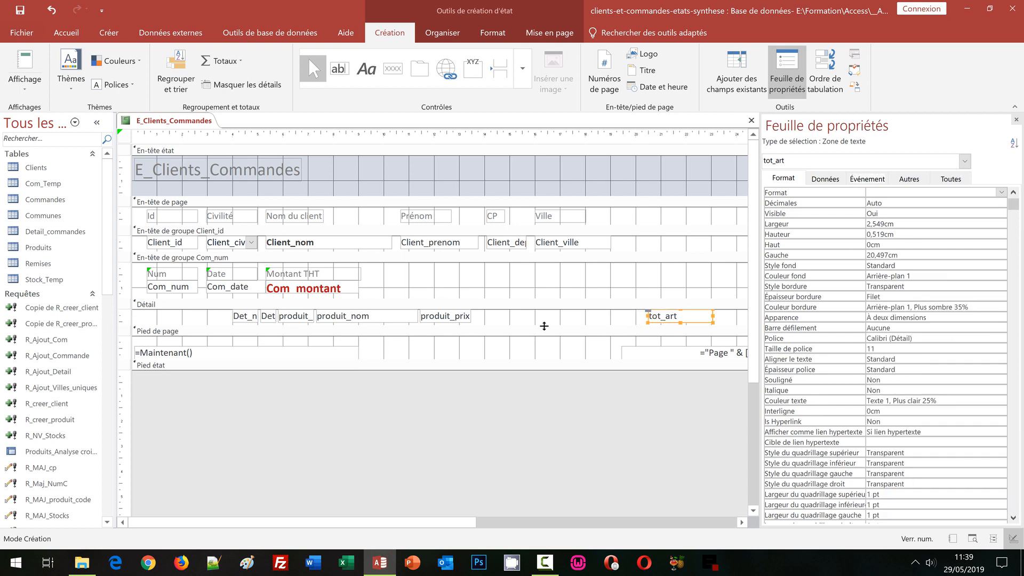
Step: Format the tot_art field in bold with a font size of 12
{"action": "left_click", "coordinate": [493, 33]}
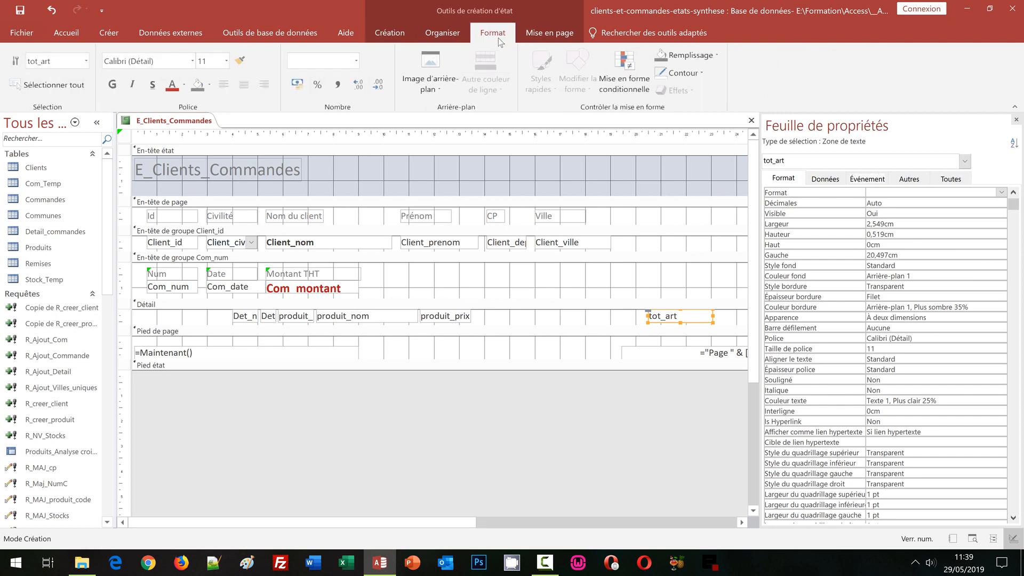
{"action": "left_click", "coordinate": [118, 86]}
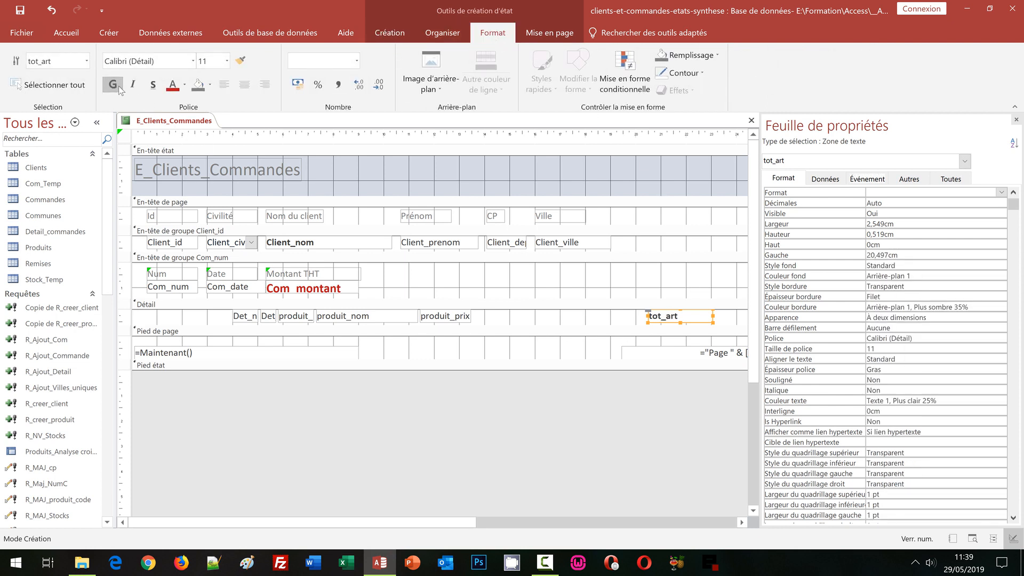
{"action": "left_click", "coordinate": [227, 61]}
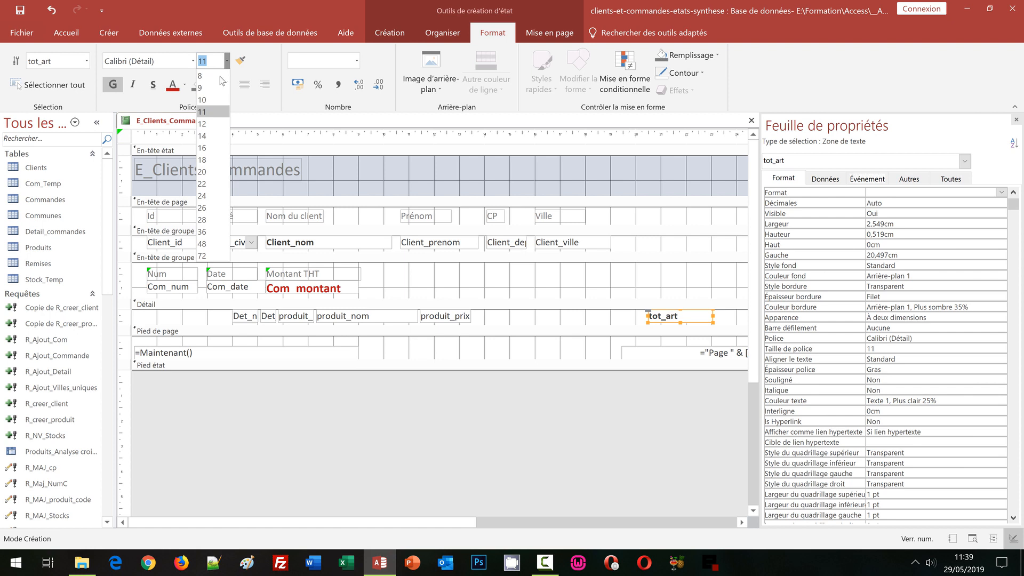
{"action": "left_click", "coordinate": [210, 124]}
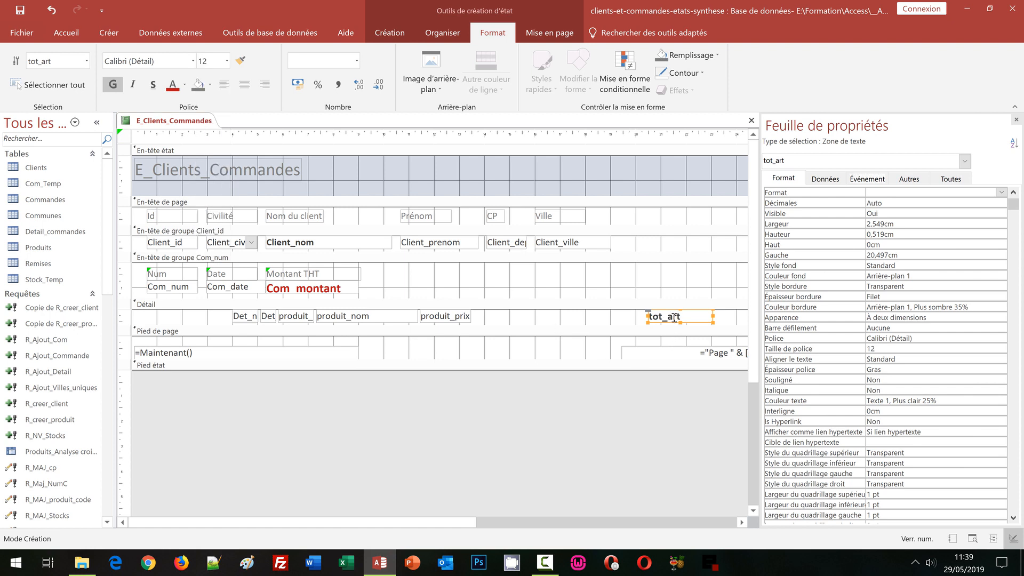
Step: Move the produit_prix field right within the Détail section to 18 cm from the left edge
{"action": "left_click", "coordinate": [462, 317]}
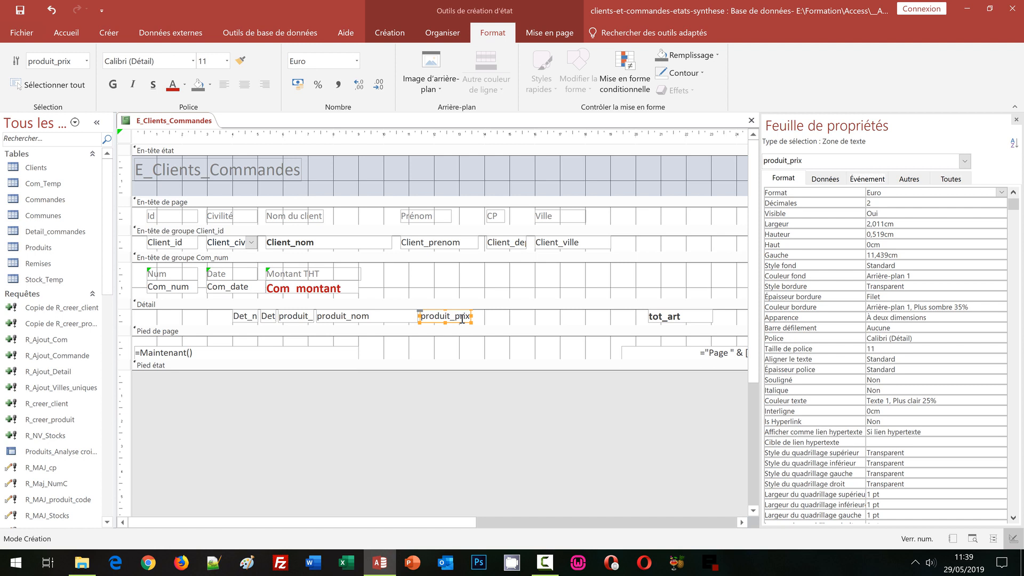
{"action": "key", "text": "Right"}
{"action": "key", "text": "Right"}
{"action": "key", "text": "Right"}
{"action": "key", "text": "Right"}
{"action": "key", "text": "Right"}
{"action": "key", "text": "Right"}
{"action": "key", "text": "Right"}
{"action": "key", "text": "Right"}
{"action": "key", "text": "Right"}
{"action": "key", "text": "Right"}
{"action": "key", "text": "Right"}
{"action": "key", "text": "Right"}
{"action": "key", "text": "Right"}
{"action": "key", "text": "Right"}
{"action": "key", "text": "Right"}
{"action": "key", "text": "Right"}
{"action": "key", "text": "Right"}
{"action": "key", "text": "Right"}
{"action": "key", "text": "Right"}
{"action": "key", "text": "Right"}
{"action": "key", "text": "Right"}
{"action": "key", "text": "Right"}
{"action": "key", "text": "Right"}
{"action": "key", "text": "Right"}
{"action": "key", "text": "Right"}
{"action": "key", "text": "Right"}
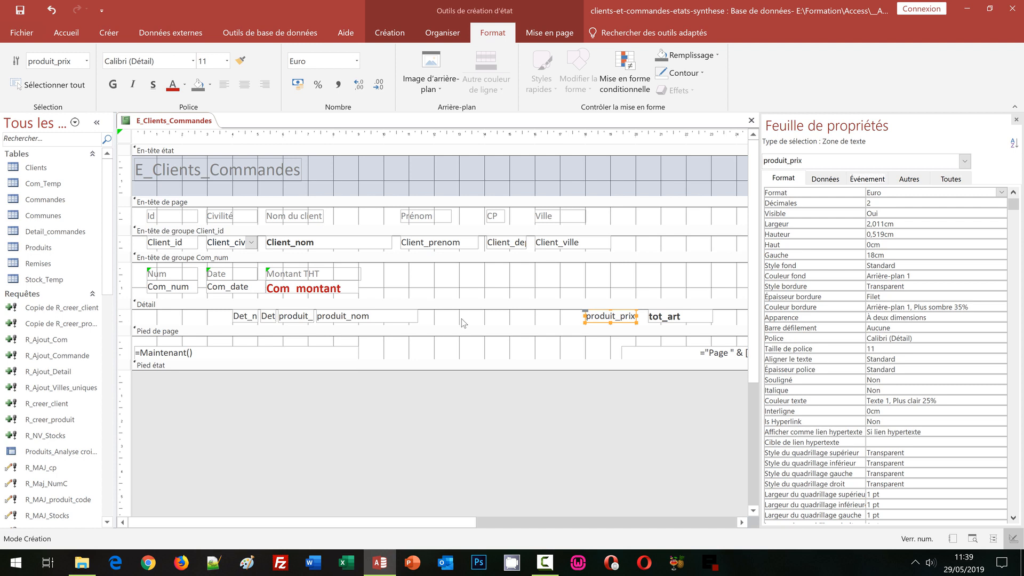
Step: Widen the produit_nom field to about 7.27 cm and move it right to about 10.4 cm from the left edge
{"action": "left_click", "coordinate": [403, 320]}
{"action": "left_click_drag", "start_coordinate": [417, 319], "coordinate": [502, 318]}
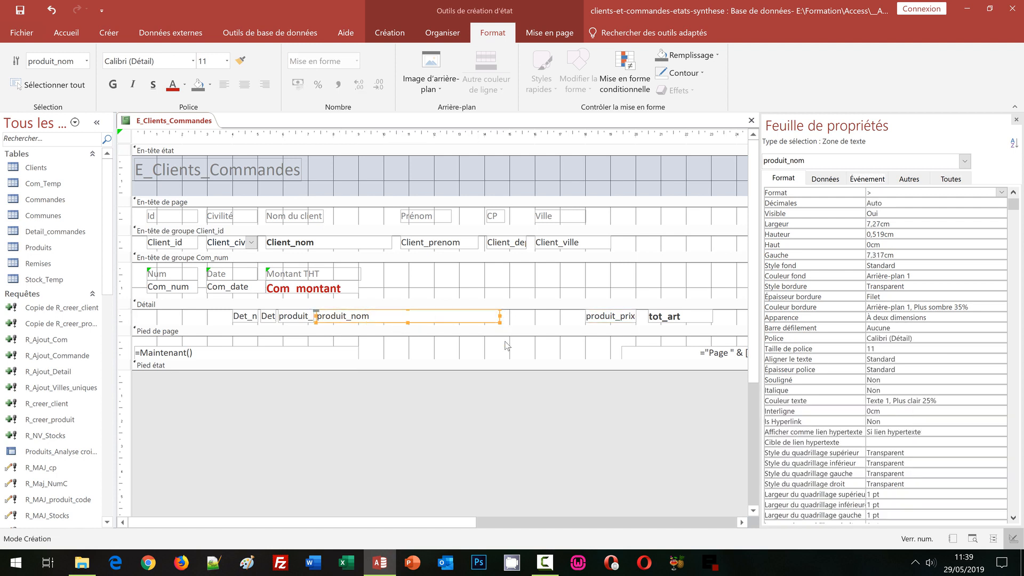
{"action": "key", "text": "Right"}
{"action": "key", "text": "Right"}
{"action": "key", "text": "Right"}
{"action": "key", "text": "Right"}
{"action": "key", "text": "Right"}
{"action": "key", "text": "Right"}
{"action": "key", "text": "Right"}
{"action": "key", "text": "Right"}
{"action": "key", "text": "Right"}
{"action": "key", "text": "Right"}
{"action": "key", "text": "Right"}
{"action": "key", "text": "Right"}
{"action": "key", "text": "Right"}
{"action": "key", "text": "Right"}
{"action": "key", "text": "Right"}
{"action": "key", "text": "Right"}
{"action": "key", "text": "Right"}
{"action": "key", "text": "Right"}
{"action": "key", "text": "Right"}
{"action": "key", "text": "Right"}
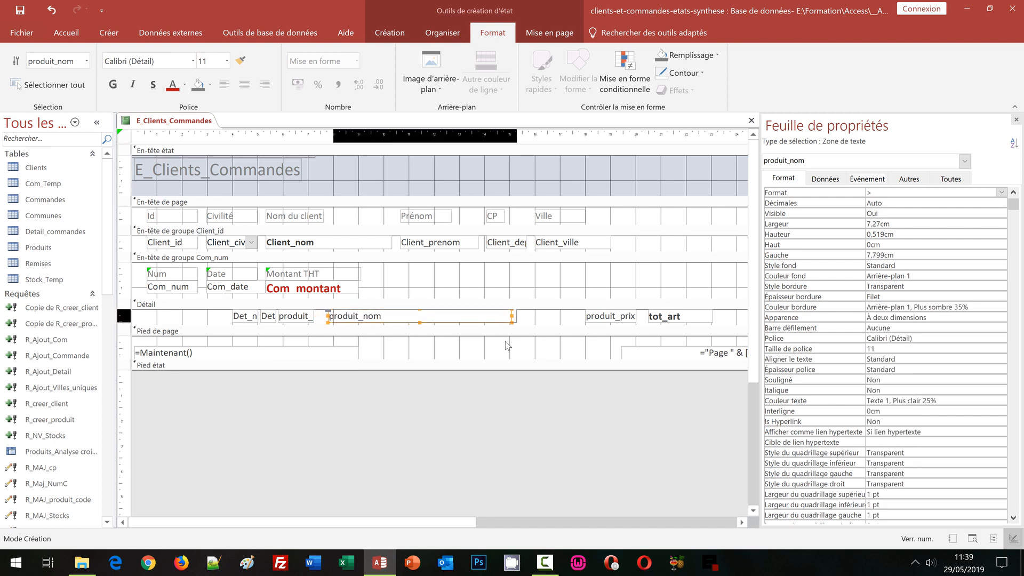
{"action": "key", "text": "Right"}
{"action": "key", "text": "Right"}
{"action": "key", "text": "Right"}
{"action": "key", "text": "Right"}
{"action": "key", "text": "Right"}
{"action": "key", "text": "Right"}
{"action": "key", "text": "Right"}
{"action": "key", "text": "Right"}
{"action": "key", "text": "Right"}
{"action": "key", "text": "Right"}
{"action": "key", "text": "Right"}
{"action": "key", "text": "Right"}
{"action": "key", "text": "Right"}
{"action": "key", "text": "Right"}
{"action": "key", "text": "Right"}
{"action": "key", "text": "Right"}
{"action": "key", "text": "Right"}
{"action": "key", "text": "Right"}
{"action": "key", "text": "Right"}
{"action": "key", "text": "Right"}
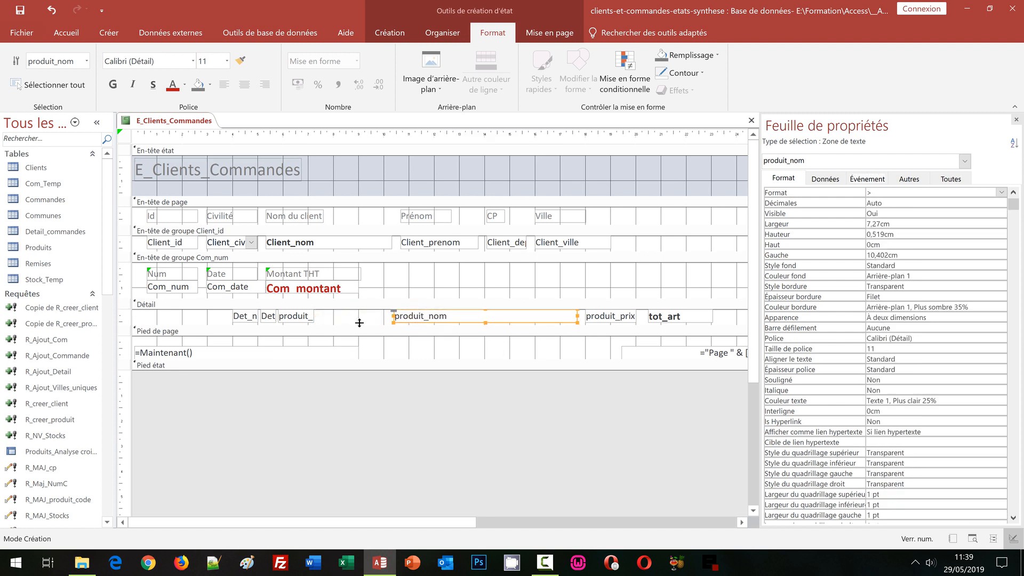
Step: Delete the Det_num field from the Détail section
{"action": "left_click", "coordinate": [243, 319]}
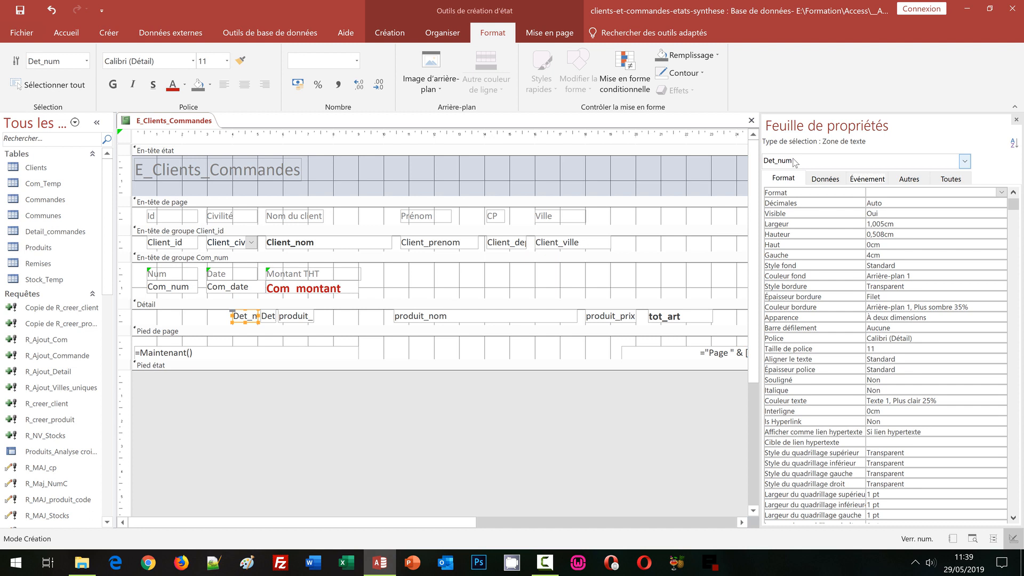
{"action": "key", "text": "Delete"}
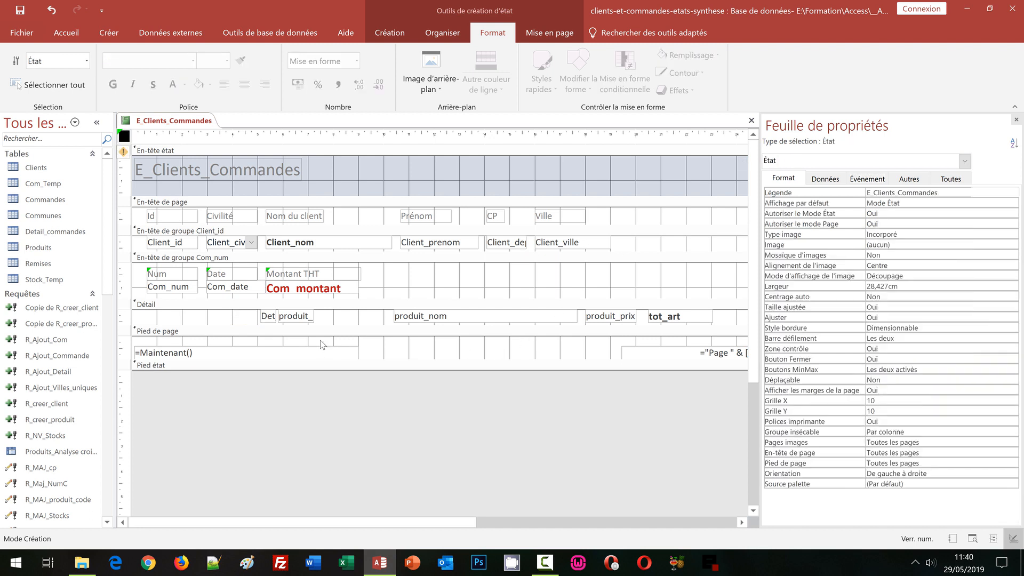
Step: Move the Det_qte field right to about 9.2 cm from the left edge and widen it up to the produit_nom field
{"action": "left_click", "coordinate": [271, 319]}
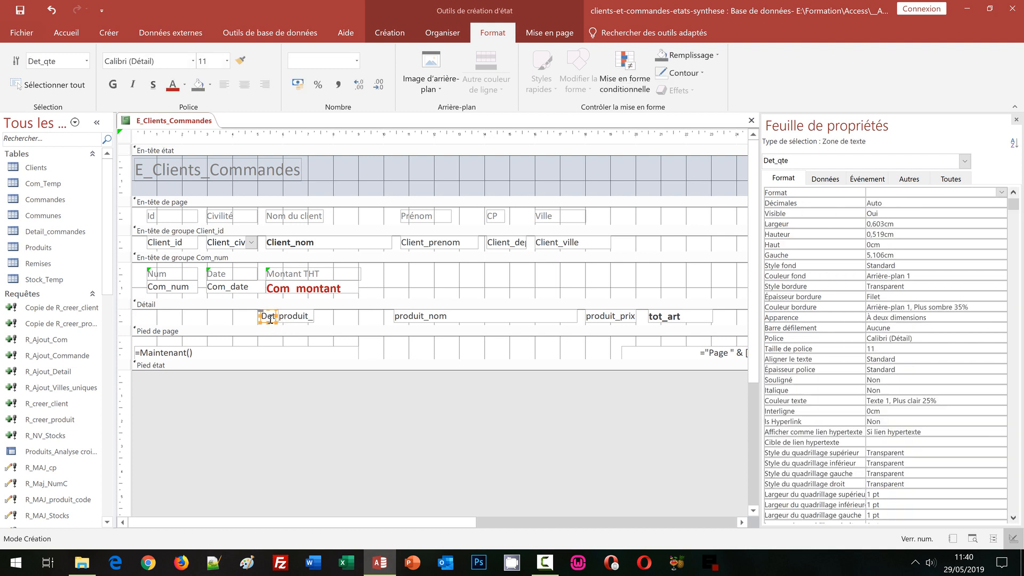
{"action": "key", "text": "Right"}
{"action": "key", "text": "Right"}
{"action": "key", "text": "Right"}
{"action": "key", "text": "Right"}
{"action": "key", "text": "Right"}
{"action": "key", "text": "Right"}
{"action": "key", "text": "Right"}
{"action": "key", "text": "Right"}
{"action": "key", "text": "Right"}
{"action": "key", "text": "Right"}
{"action": "key", "text": "Right"}
{"action": "key", "text": "Right"}
{"action": "key", "text": "Right"}
{"action": "key", "text": "Right"}
{"action": "key", "text": "Right"}
{"action": "key", "text": "Right"}
{"action": "key", "text": "Right"}
{"action": "key", "text": "Right"}
{"action": "key", "text": "Right"}
{"action": "key", "text": "Right"}
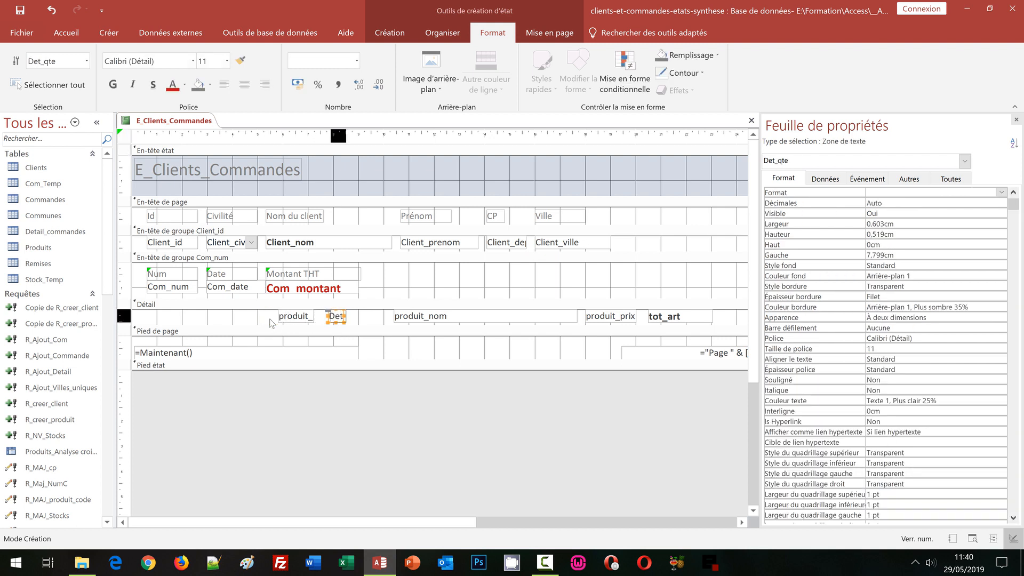
{"action": "key", "text": "Right"}
{"action": "key", "text": "Right"}
{"action": "key", "text": "Right"}
{"action": "key", "text": "Right"}
{"action": "key", "text": "Right"}
{"action": "key", "text": "Right"}
{"action": "key", "text": "Right"}
{"action": "key", "text": "Right"}
{"action": "key", "text": "Right"}
{"action": "key", "text": "Right"}
{"action": "key", "text": "Right"}
{"action": "key", "text": "Right"}
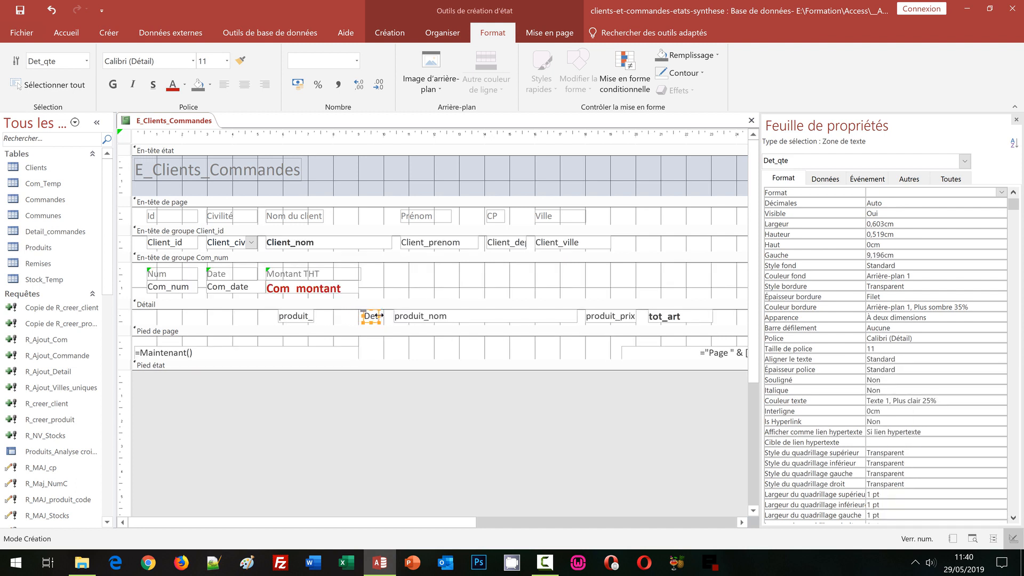
{"action": "left_click_drag", "start_coordinate": [380, 315], "coordinate": [391, 316]}
Step: Widen the produit_ref field on both sides to 4 cm, starting about 4.1 cm from the left edge
{"action": "left_click", "coordinate": [300, 315]}
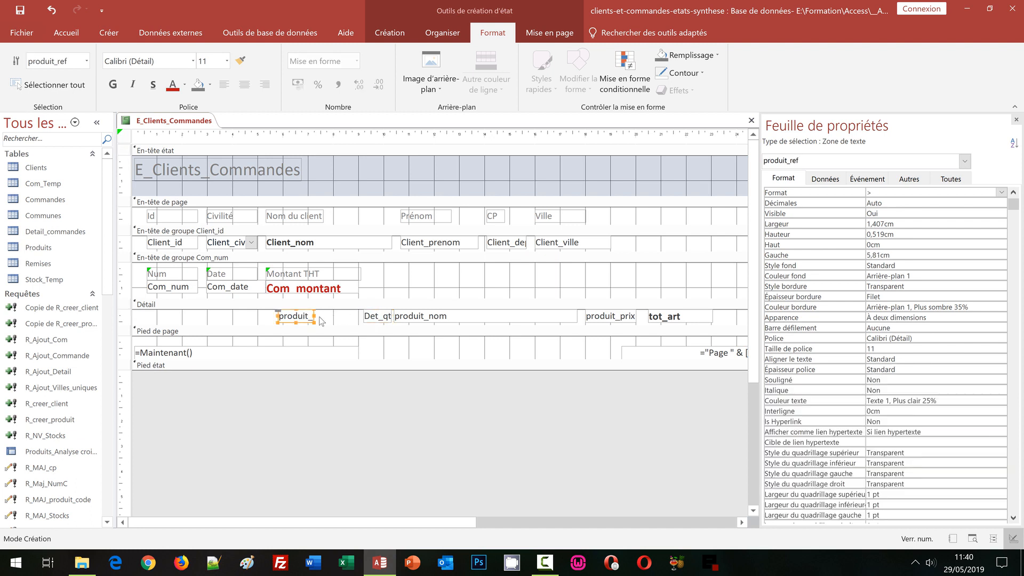
{"action": "left_click_drag", "start_coordinate": [315, 316], "coordinate": [355, 316]}
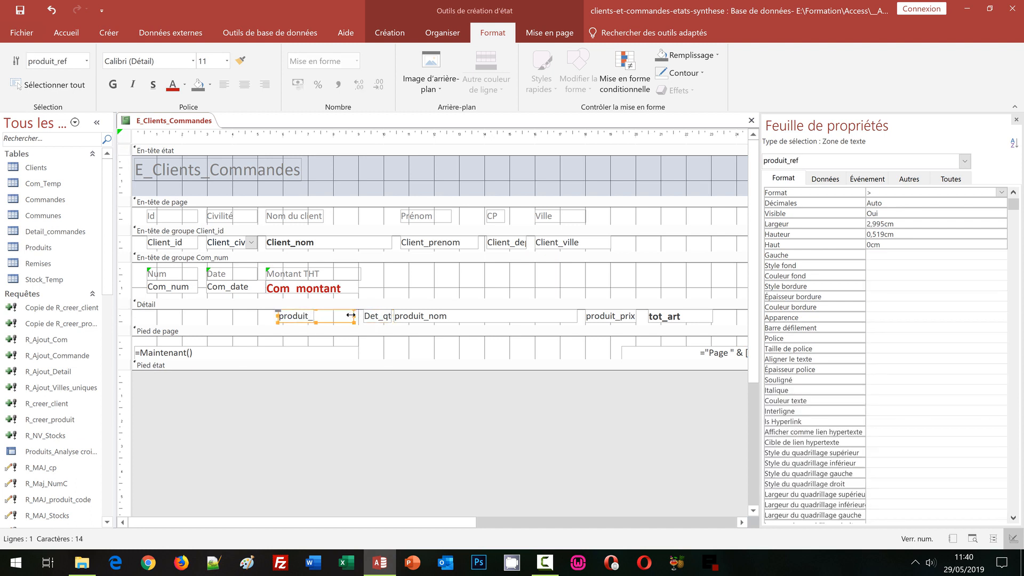
{"action": "left_click_drag", "start_coordinate": [278, 316], "coordinate": [239, 320]}
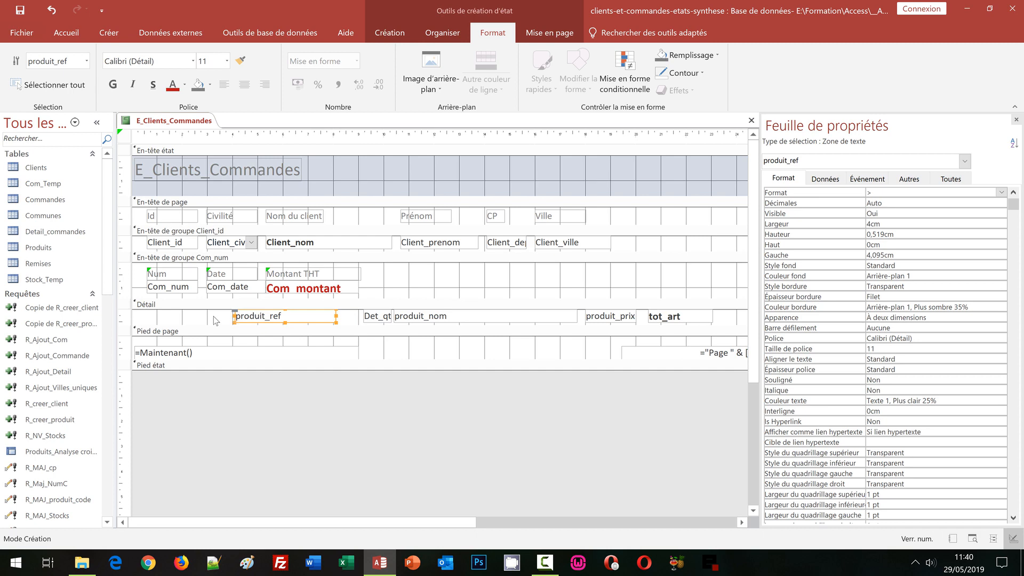
Step: Space all the fields of the Détail section evenly with the Horizontal équilibré option
{"action": "left_click", "coordinate": [125, 317]}
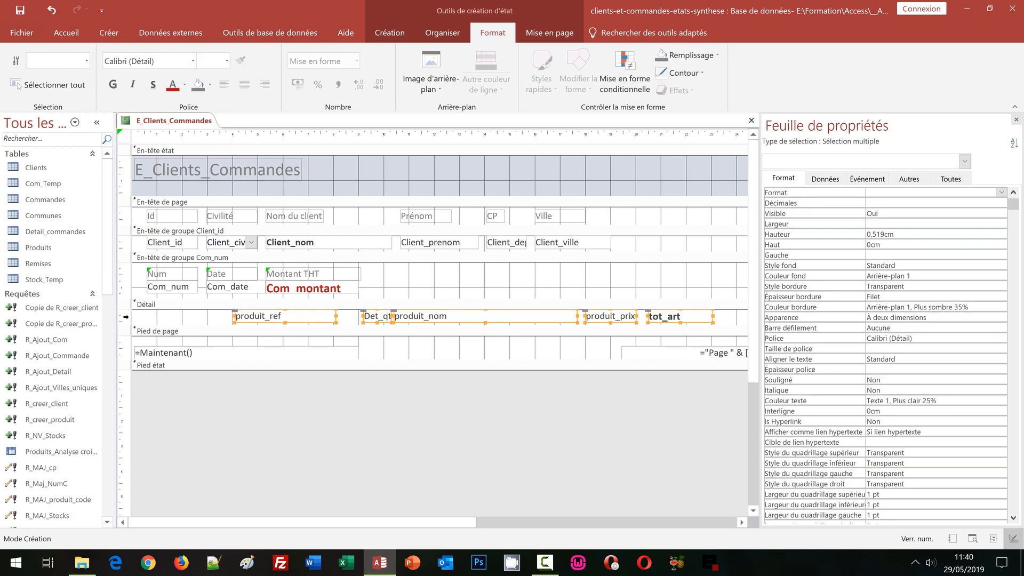
{"action": "left_click", "coordinate": [447, 38]}
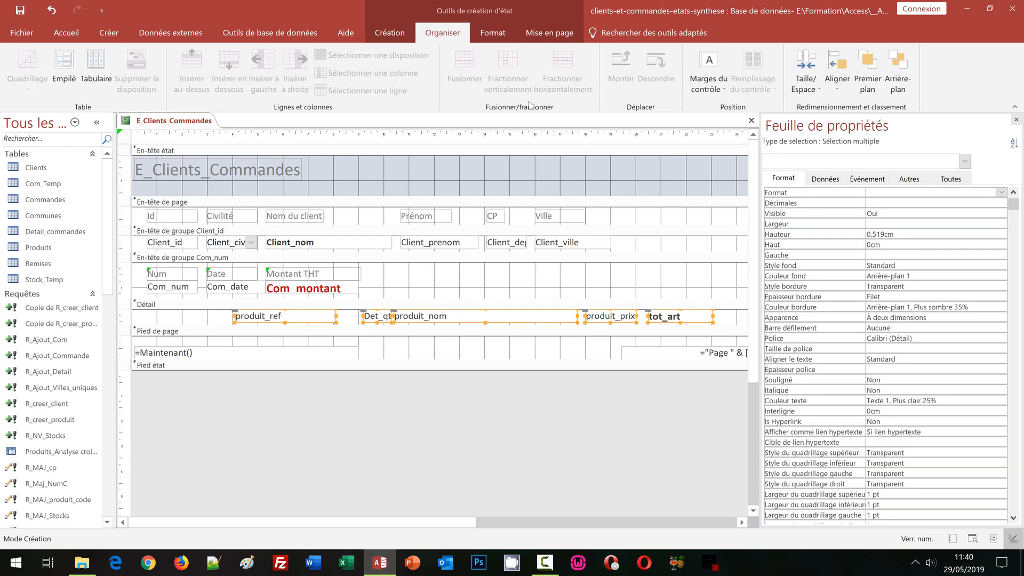
{"action": "left_click", "coordinate": [806, 75]}
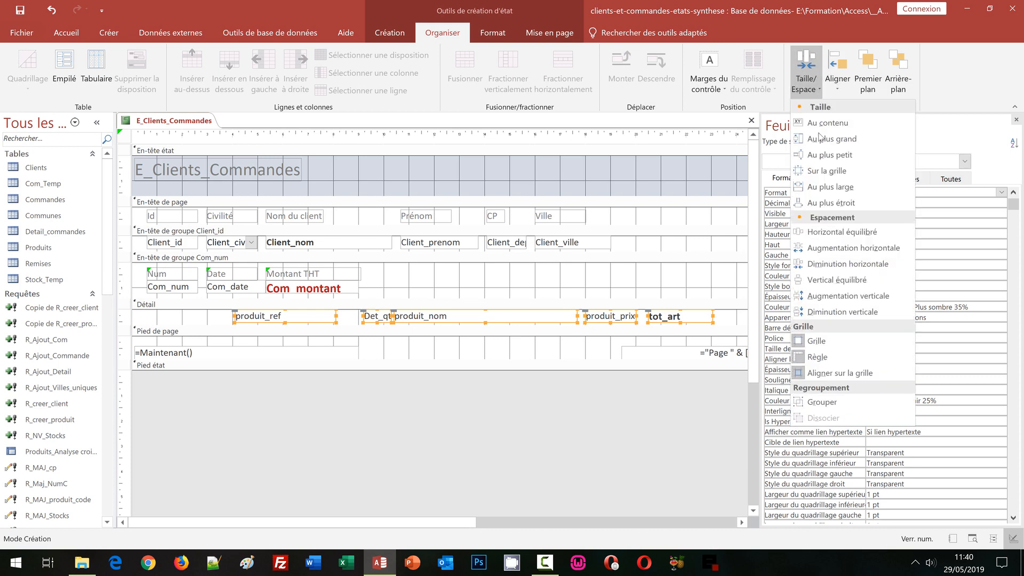
{"action": "left_click", "coordinate": [831, 235]}
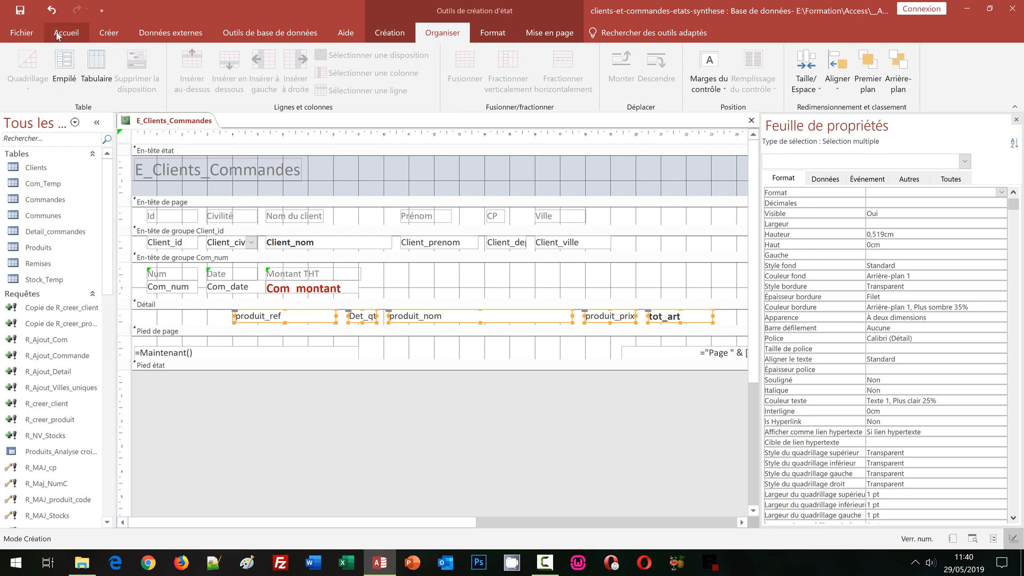
Step: Examine the layout of clients, orders and product lines in the report's print preview, and return to design view
{"action": "left_click", "coordinate": [390, 32]}
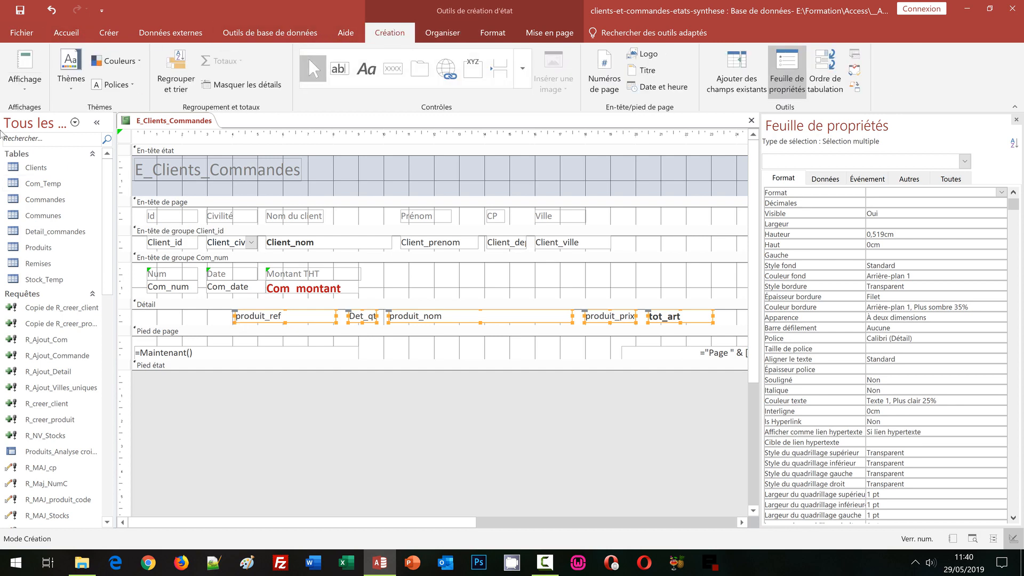
{"action": "left_click", "coordinate": [25, 96]}
{"action": "left_click", "coordinate": [53, 142]}
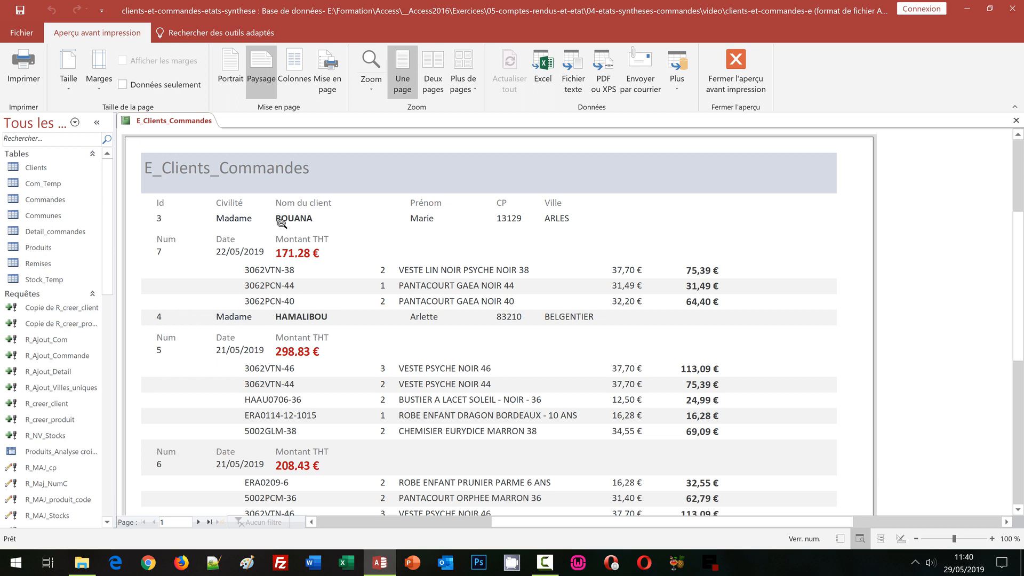
{"action": "scroll", "coordinate": [325, 395], "scroll_direction": "down", "scroll_amount": 1}
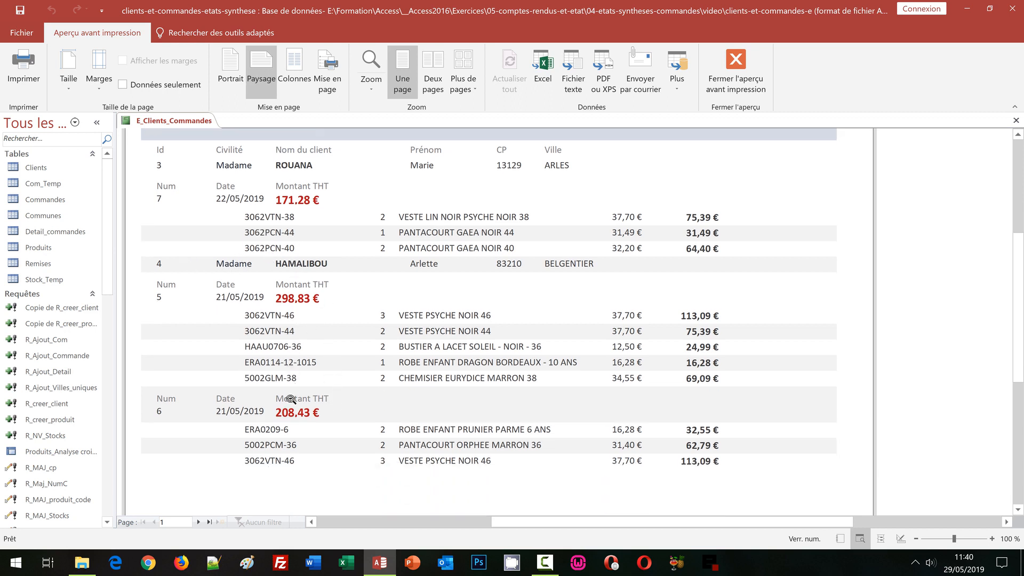
{"action": "scroll", "coordinate": [309, 433], "scroll_direction": "up", "scroll_amount": 2}
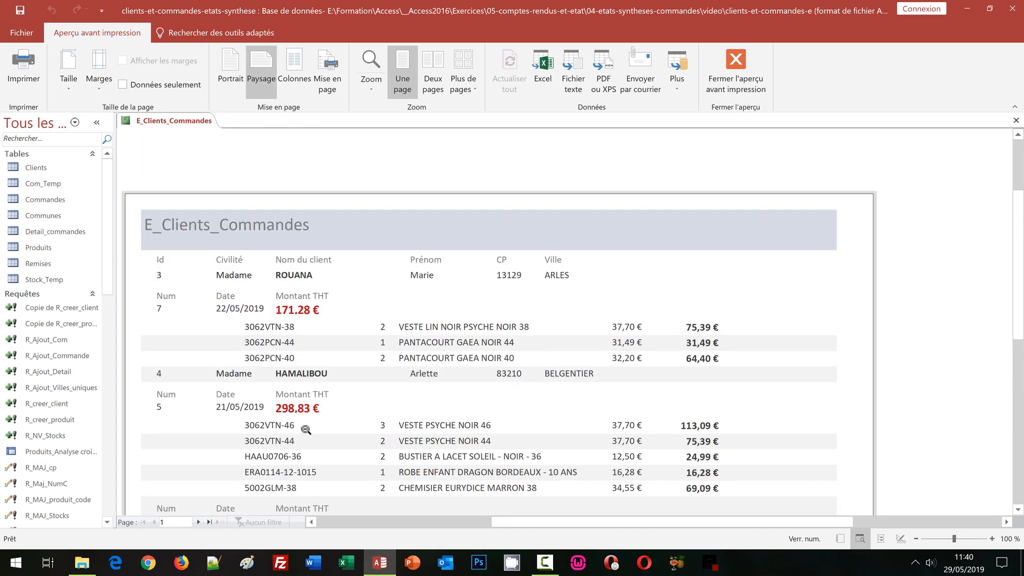
{"action": "scroll", "coordinate": [465, 406], "scroll_direction": "down", "scroll_amount": 3}
{"action": "scroll", "coordinate": [474, 406], "scroll_direction": "up", "scroll_amount": 3}
{"action": "scroll", "coordinate": [715, 361], "scroll_direction": "down", "scroll_amount": 1}
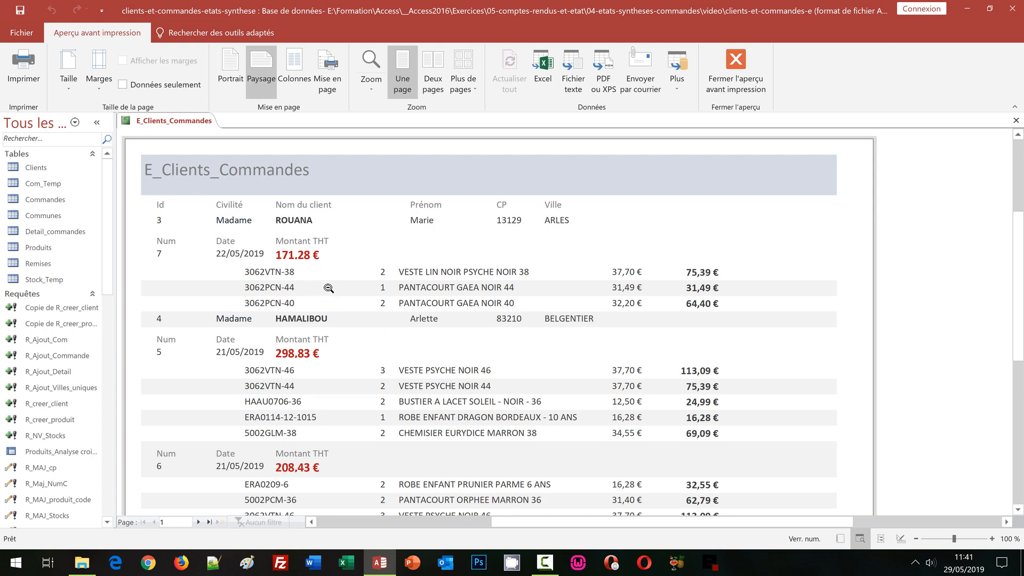
{"action": "scroll", "coordinate": [349, 397], "scroll_direction": "down", "scroll_amount": 3}
{"action": "scroll", "coordinate": [349, 398], "scroll_direction": "up", "scroll_amount": 2}
{"action": "scroll", "coordinate": [349, 397], "scroll_direction": "up", "scroll_amount": 1}
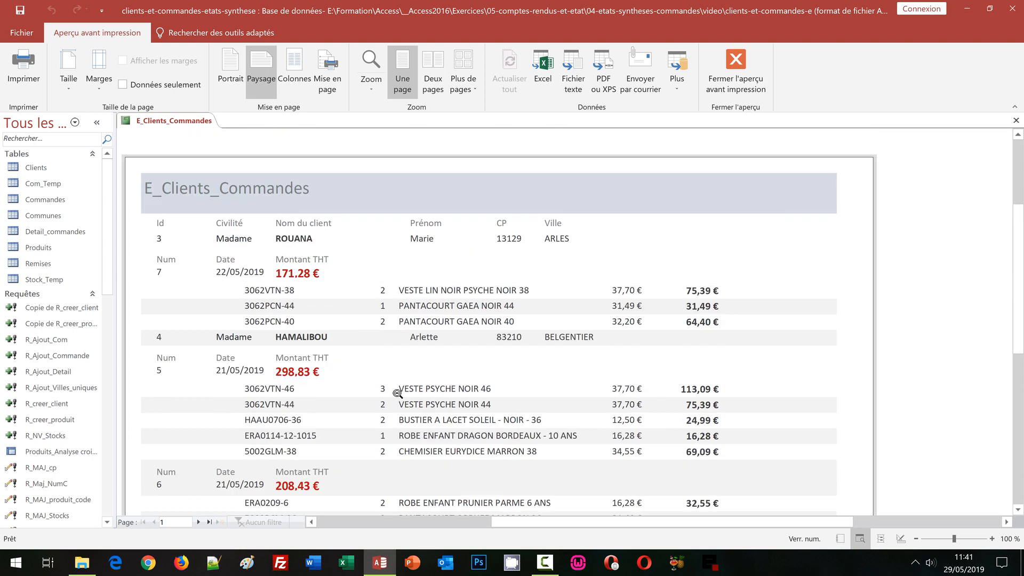
{"action": "left_click", "coordinate": [736, 69]}
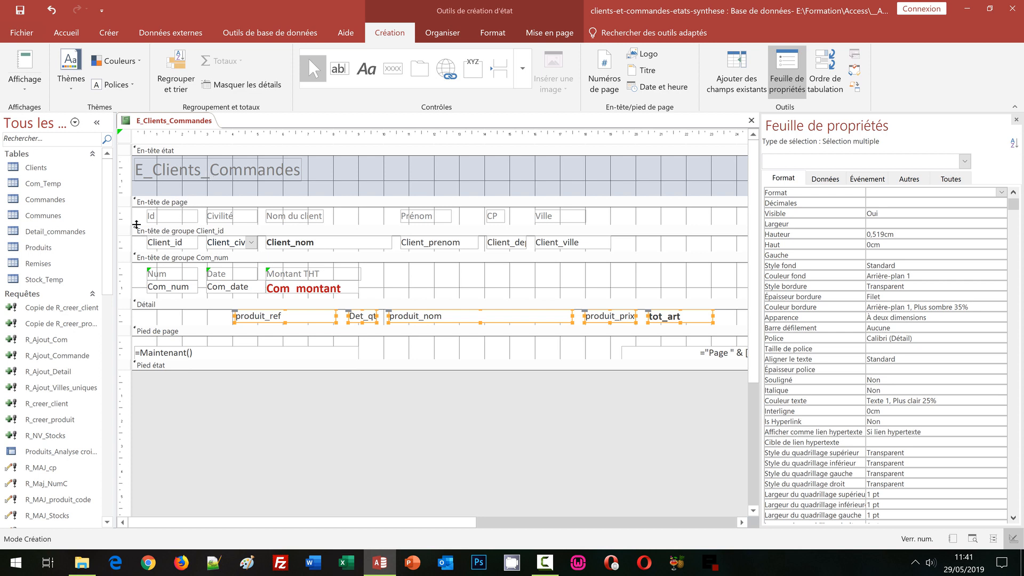
Step: Enlarge the page header section to about 2.1 cm high and lower its column labels to about 1.6 cm from the section's upper edge
{"action": "left_click_drag", "start_coordinate": [135, 223], "coordinate": [135, 260]}
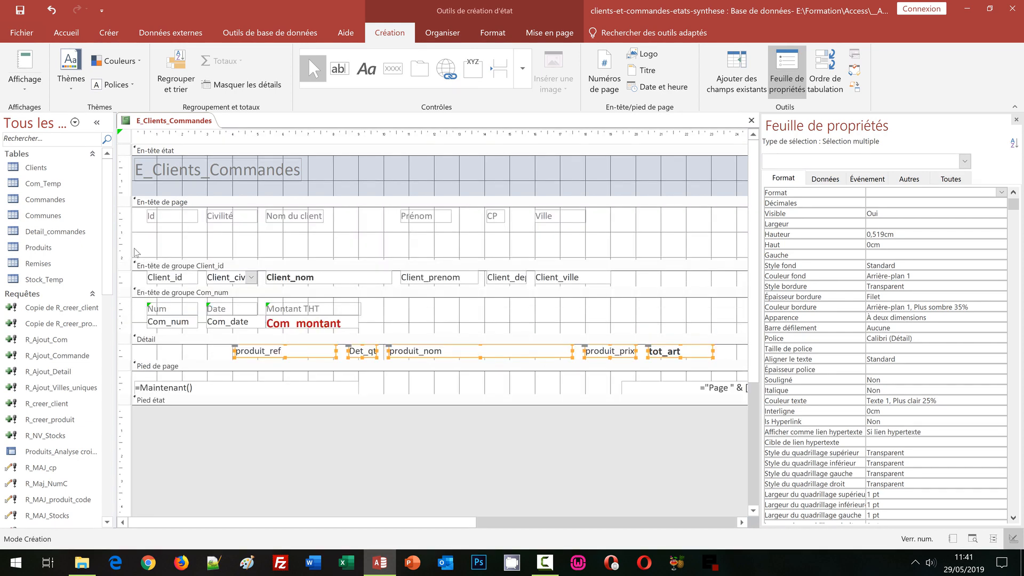
{"action": "left_click", "coordinate": [122, 218]}
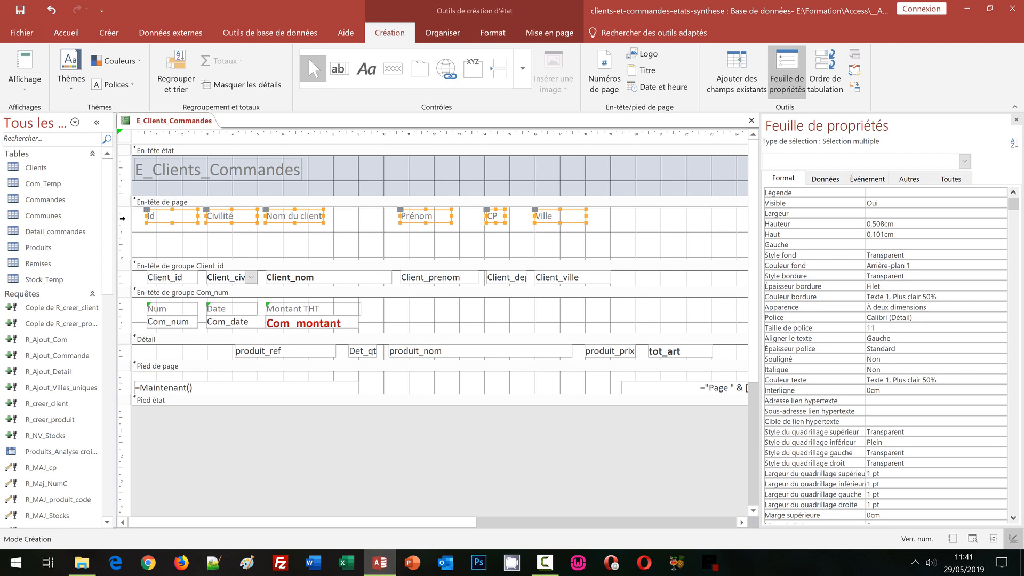
{"action": "key", "text": "Down"}
{"action": "key", "text": "Down"}
{"action": "key", "text": "Down"}
{"action": "key", "text": "Down"}
{"action": "key", "text": "Down"}
{"action": "key", "text": "Down"}
{"action": "key", "text": "Down"}
{"action": "key", "text": "Down"}
{"action": "key", "text": "Down"}
{"action": "key", "text": "Down"}
{"action": "key", "text": "Down"}
{"action": "key", "text": "Down"}
{"action": "key", "text": "Down"}
{"action": "key", "text": "Down"}
{"action": "key", "text": "Down"}
{"action": "key", "text": "Down"}
{"action": "key", "text": "Down"}
{"action": "key", "text": "Down"}
{"action": "key", "text": "Down"}
{"action": "key", "text": "Down"}
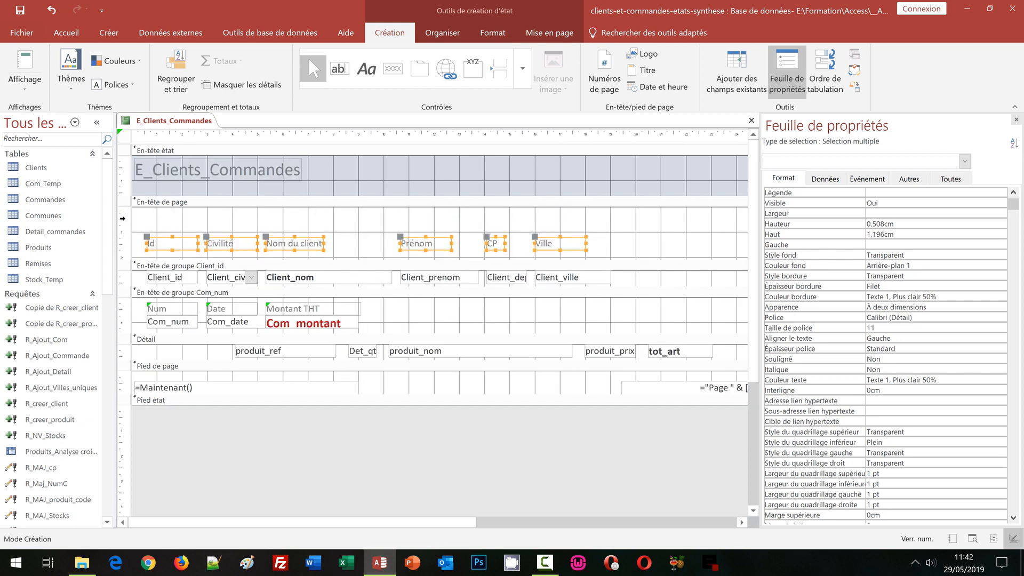
{"action": "key", "text": "Down"}
{"action": "key", "text": "Down"}
{"action": "key", "text": "Down"}
{"action": "key", "text": "Down"}
{"action": "key", "text": "Down"}
{"action": "key", "text": "Down"}
{"action": "key", "text": "Down"}
{"action": "key", "text": "Down"}
{"action": "key", "text": "Down"}
{"action": "key", "text": "Down"}
{"action": "key", "text": "Down"}
{"action": "key", "text": "Down"}
{"action": "key", "text": "Down"}
{"action": "key", "text": "Down"}
{"action": "key", "text": "Down"}
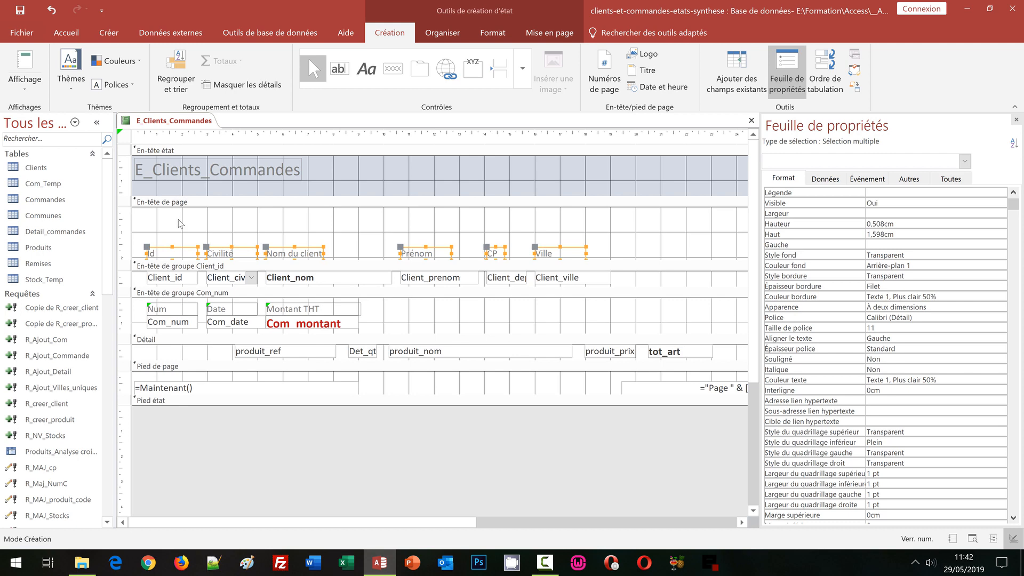
Step: Move the E_Clients_Commandes title label from the report header into the page header by cutting and pasting it
{"action": "left_click", "coordinate": [308, 205]}
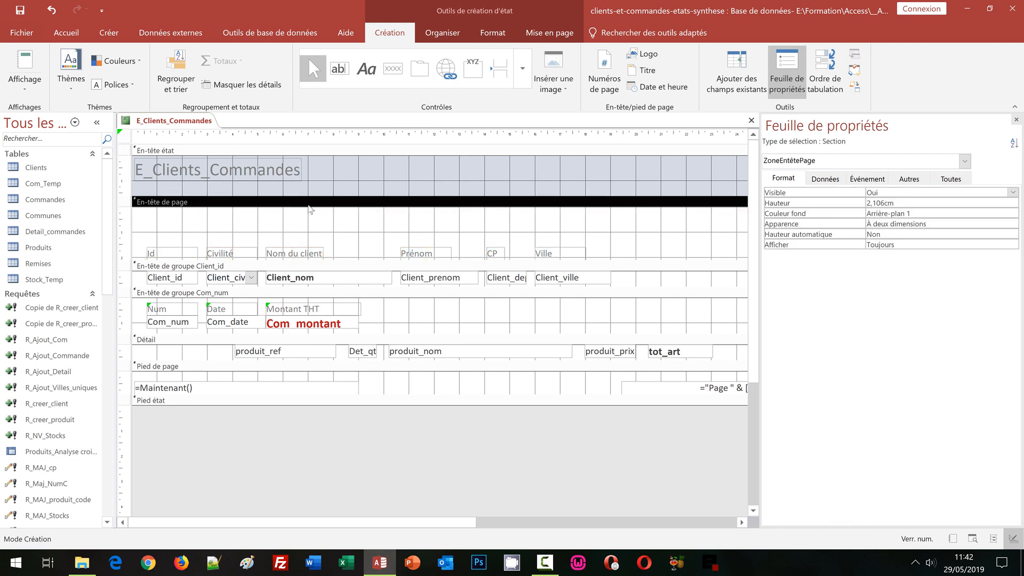
{"action": "left_click", "coordinate": [279, 177]}
{"action": "key", "text": "Delete"}
{"action": "left_click", "coordinate": [266, 229]}
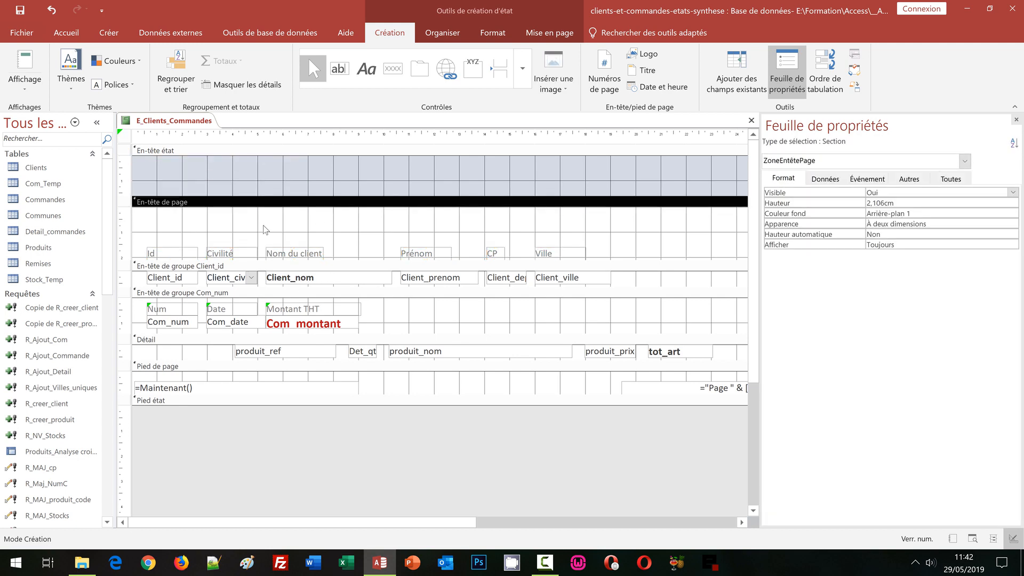
{"action": "key", "text": "ctrl+v"}
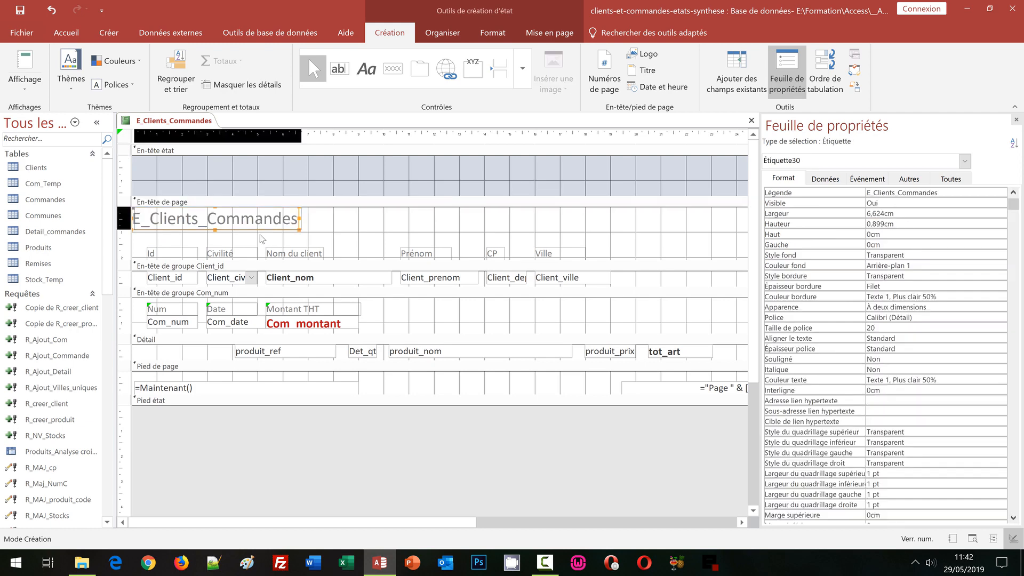
Step: Shift the title label in the page header to about 1.5 cm from the left edge and 0.5 cm from the section's upper edge
{"action": "key", "text": "Right"}
{"action": "key", "text": "Right"}
{"action": "key", "text": "Right"}
{"action": "key", "text": "Right"}
{"action": "key", "text": "Right"}
{"action": "key", "text": "Right"}
{"action": "key", "text": "Right"}
{"action": "key", "text": "Right"}
{"action": "key", "text": "Right"}
{"action": "key", "text": "Right"}
{"action": "key", "text": "Right"}
{"action": "key", "text": "Right"}
{"action": "key", "text": "Right"}
{"action": "key", "text": "Right"}
{"action": "key", "text": "Right"}
{"action": "key", "text": "Down"}
{"action": "key", "text": "Down"}
{"action": "key", "text": "Down"}
{"action": "key", "text": "Down"}
{"action": "left_click", "coordinate": [260, 235]}
{"action": "key", "text": "Down"}
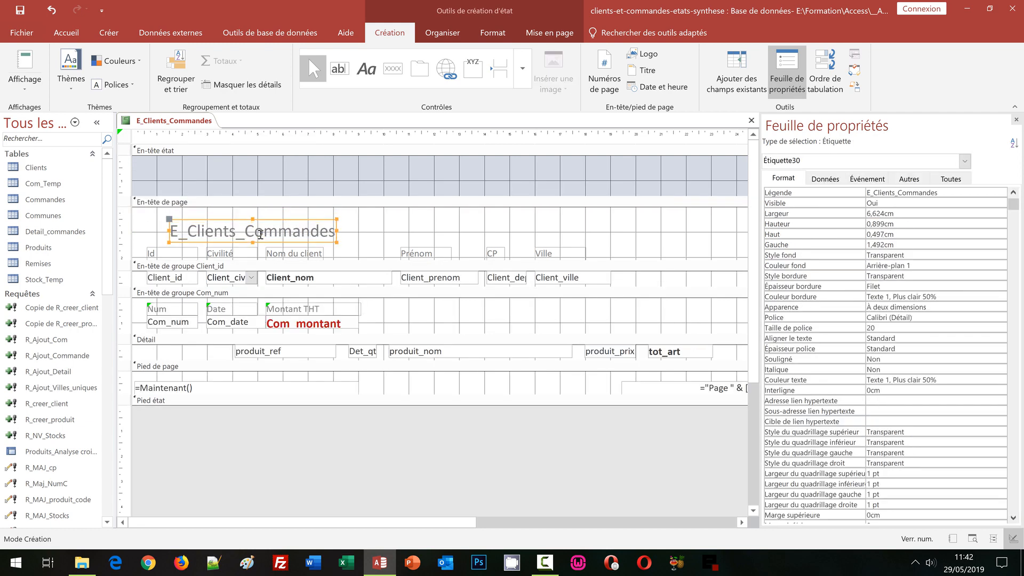
Step: Replace the title label's text in the page header with "Votre facture"
{"action": "left_click", "coordinate": [261, 228]}
{"action": "type", "text": "1"}
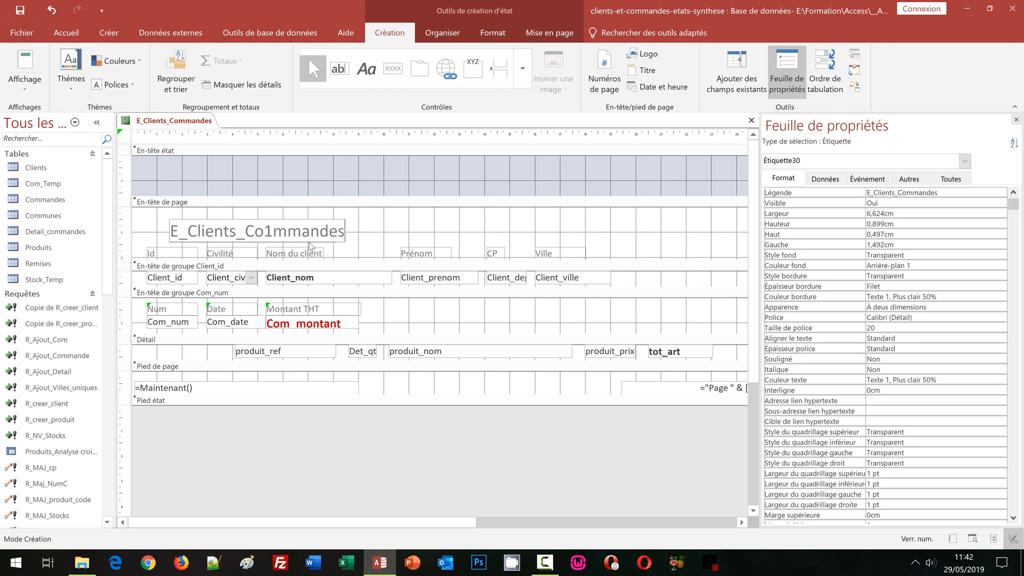
{"action": "key", "text": "ctrl+a"}
{"action": "type", "text": "Vo"}
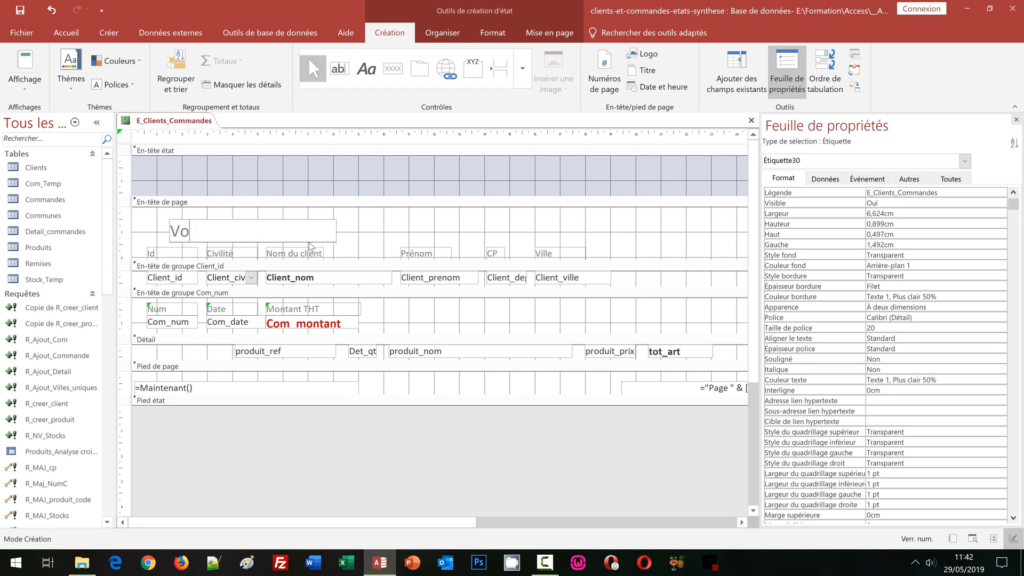
{"action": "type", "text": "tre facture"}
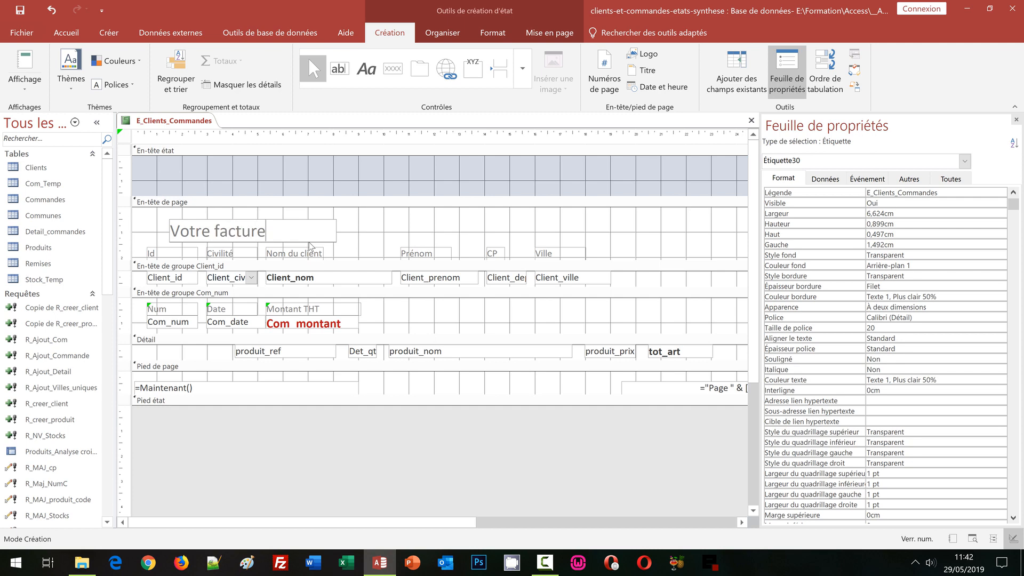
{"action": "left_click", "coordinate": [364, 232]}
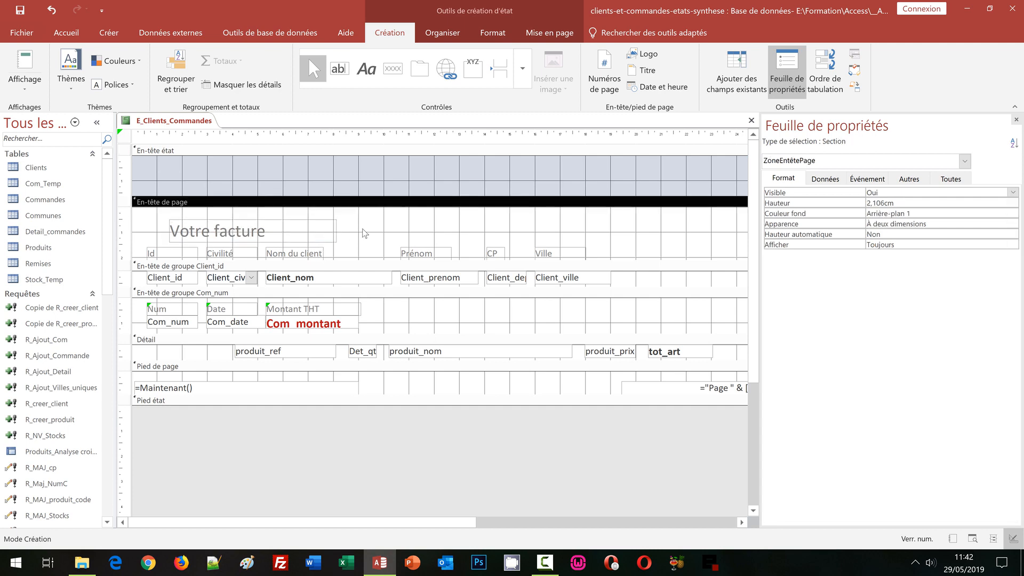
Step: Raise the Votre facture title to about 0.3 cm from the section's upper edge and left-align it with the Id label
{"action": "left_click", "coordinate": [322, 232]}
{"action": "key", "text": "Up"}
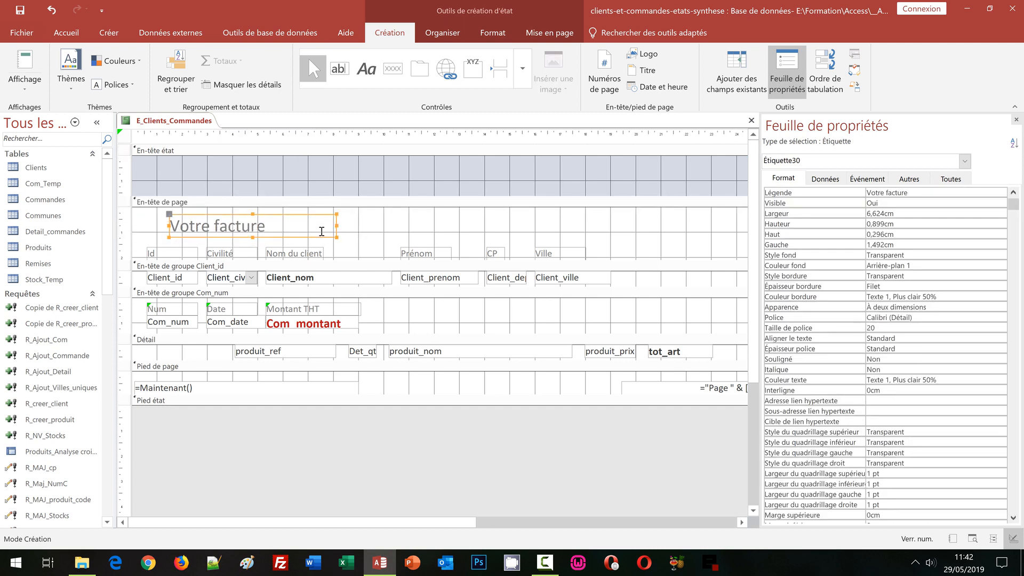
{"action": "left_click", "coordinate": [169, 255], "text": "shift"}
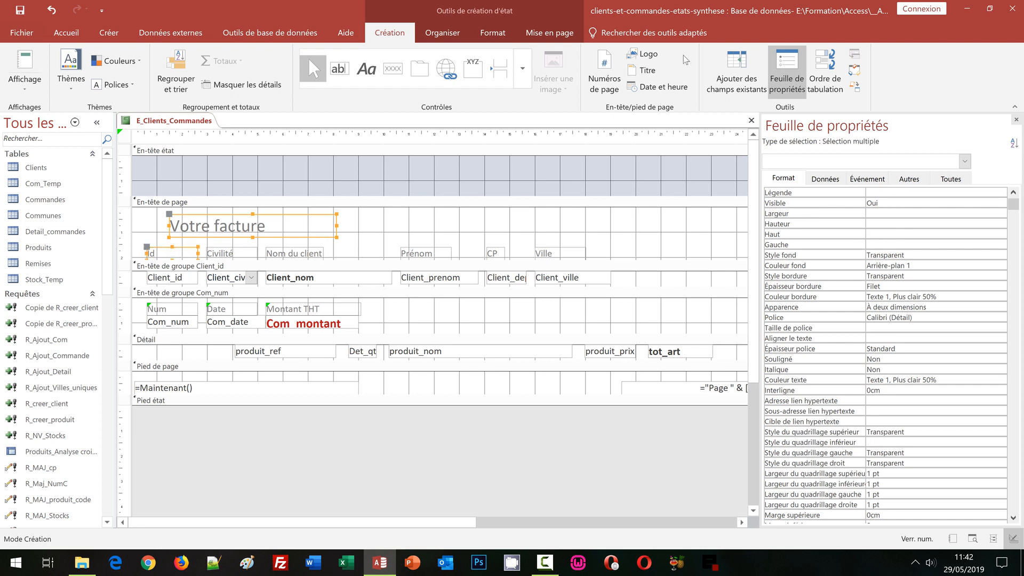
{"action": "left_click", "coordinate": [442, 33]}
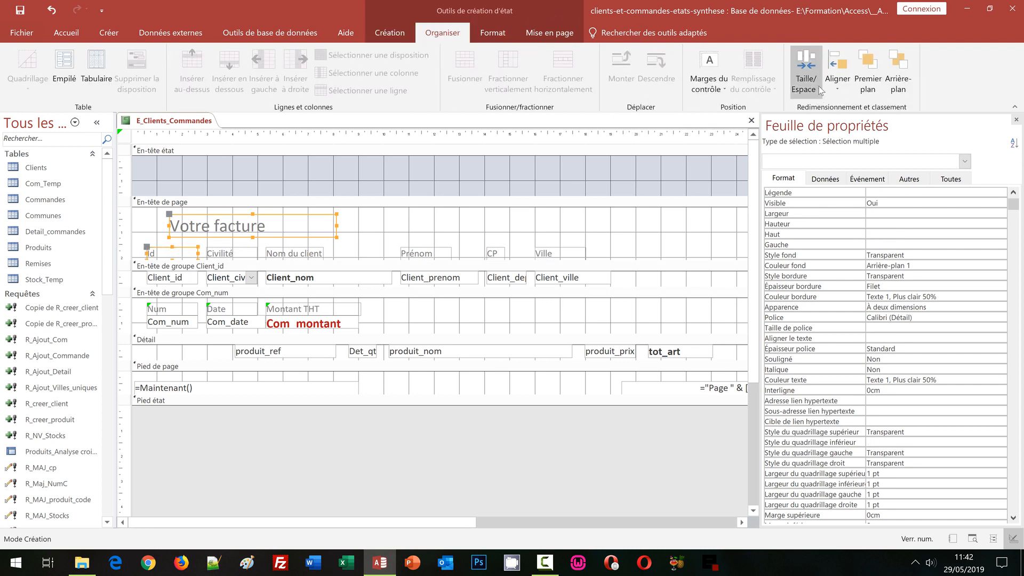
{"action": "left_click", "coordinate": [837, 85]}
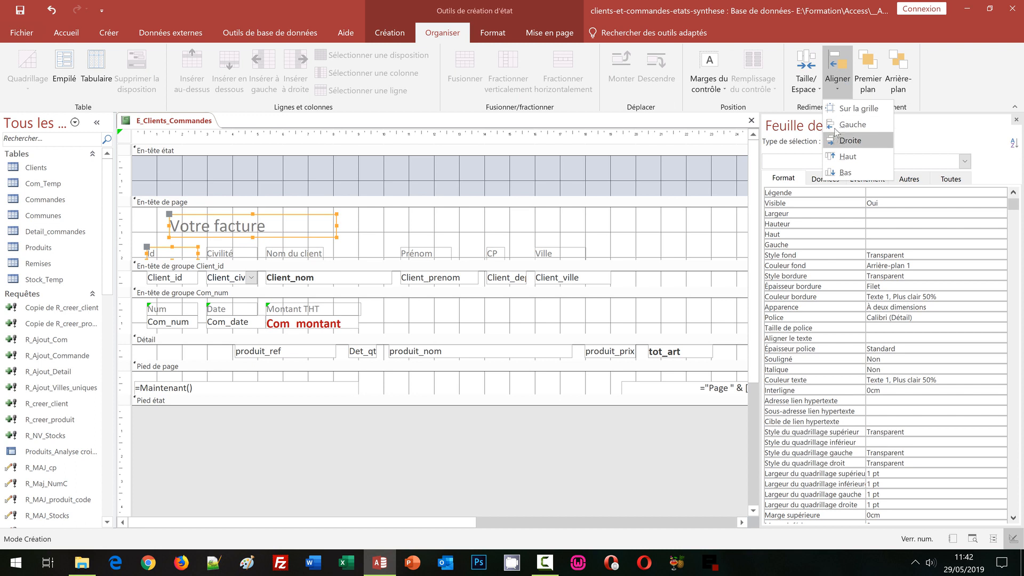
{"action": "left_click", "coordinate": [838, 126]}
{"action": "left_click", "coordinate": [331, 228]}
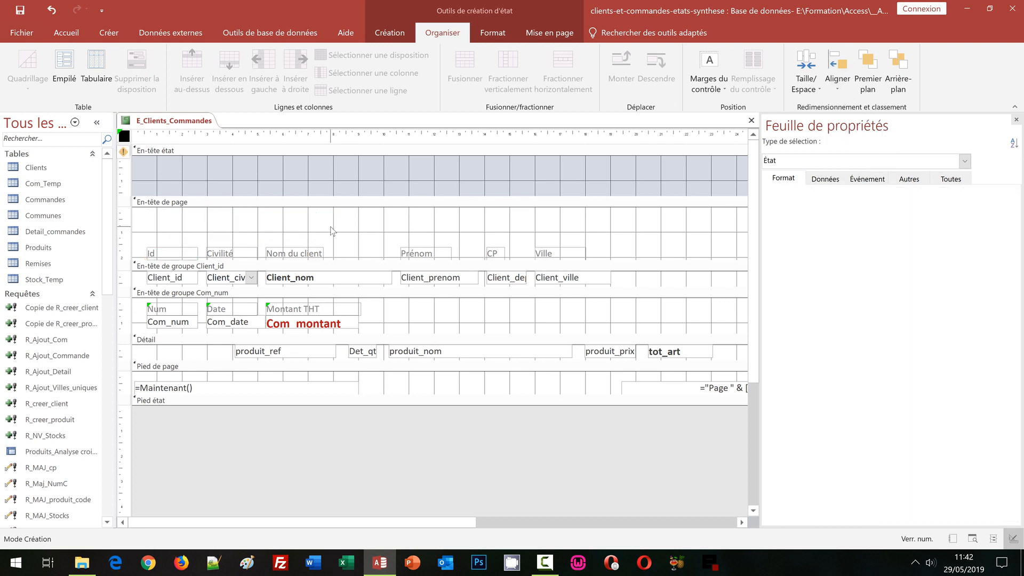
{"action": "left_click", "coordinate": [331, 231]}
{"action": "left_click", "coordinate": [291, 231]}
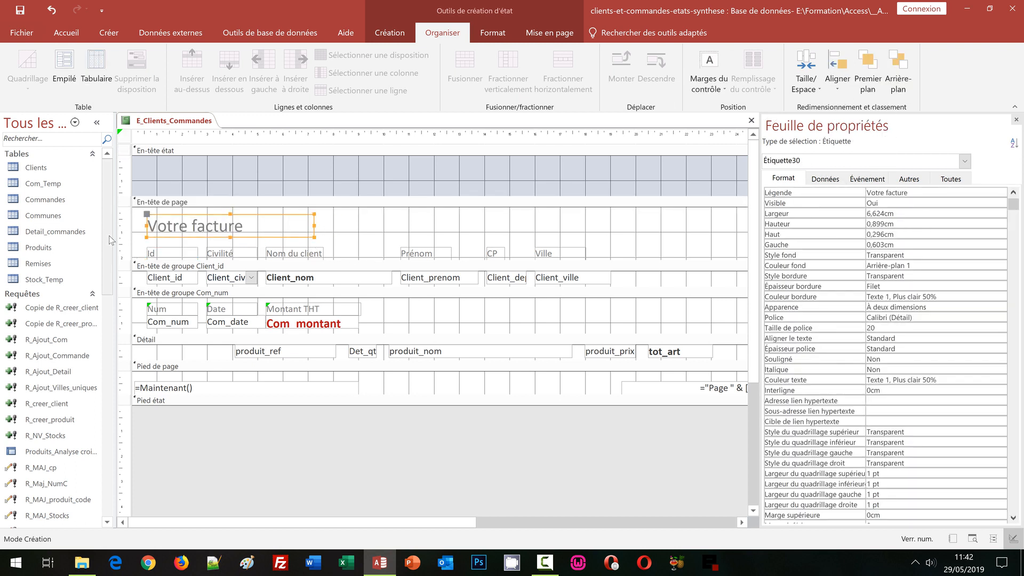
Step: Fill the page header section's background with the standard dark red #BA1419
{"action": "left_click", "coordinate": [151, 209]}
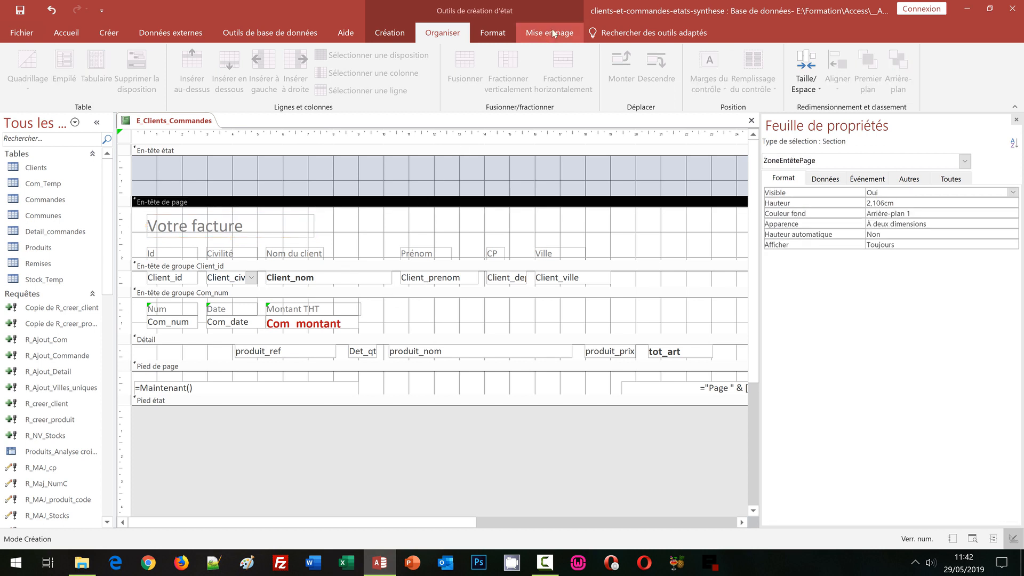
{"action": "left_click", "coordinate": [501, 39]}
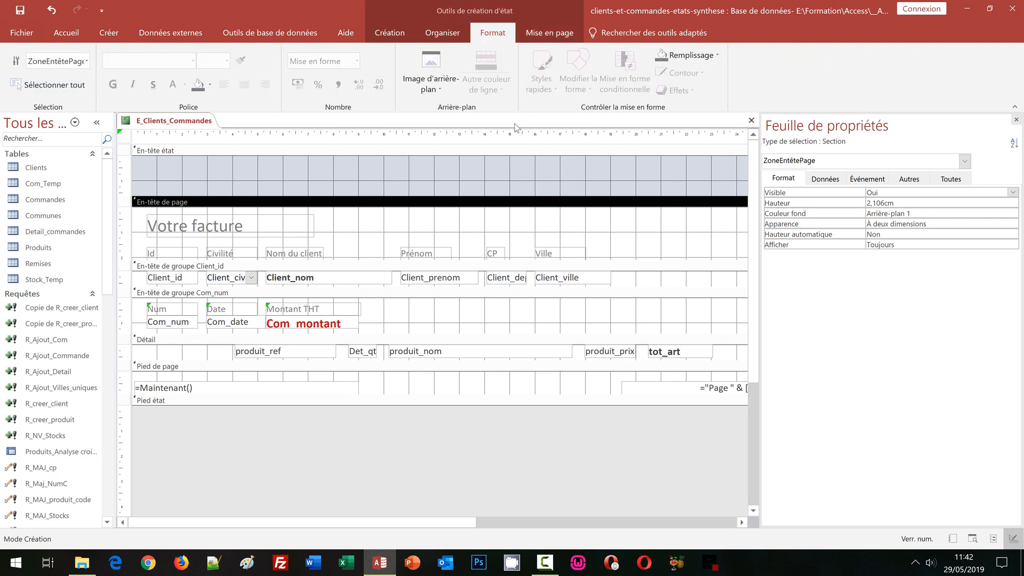
{"action": "left_click", "coordinate": [211, 85]}
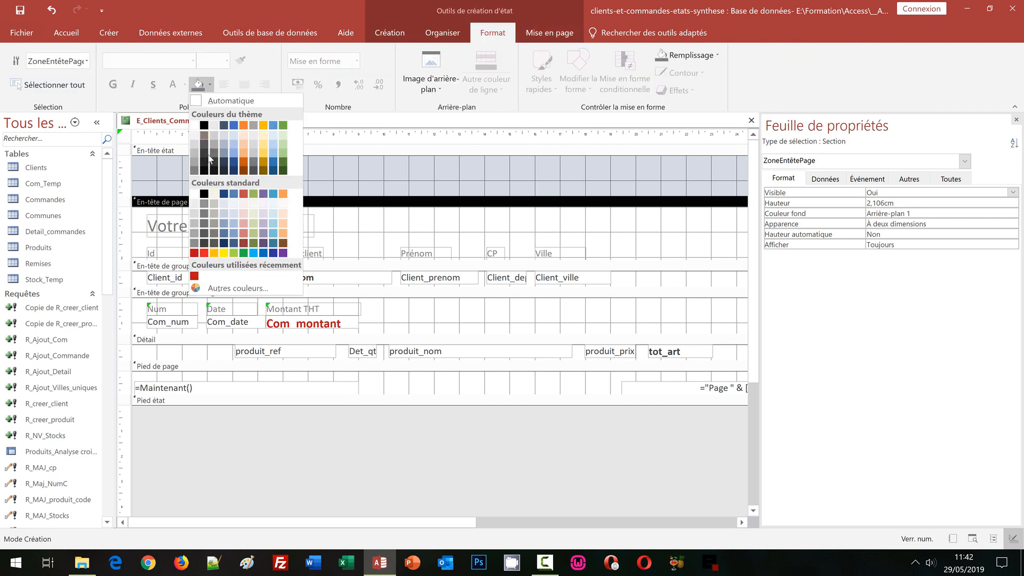
{"action": "left_click", "coordinate": [194, 253]}
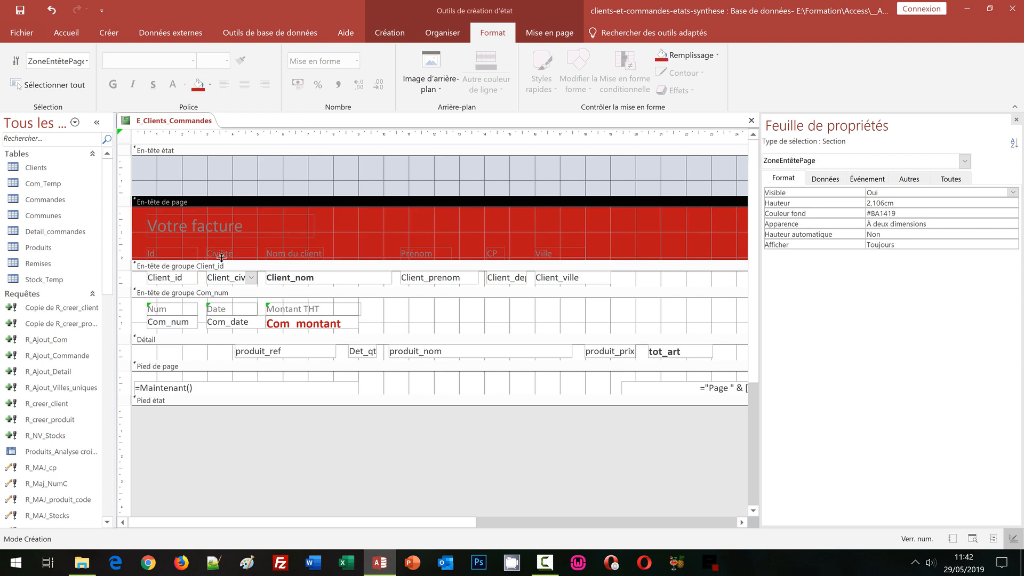
Step: Set the text colour of the title and all column labels in the page header to Arrière-plan 1, Plus sombre 5%
{"action": "left_click", "coordinate": [129, 223]}
{"action": "left_click_drag", "start_coordinate": [128, 223], "coordinate": [129, 257]}
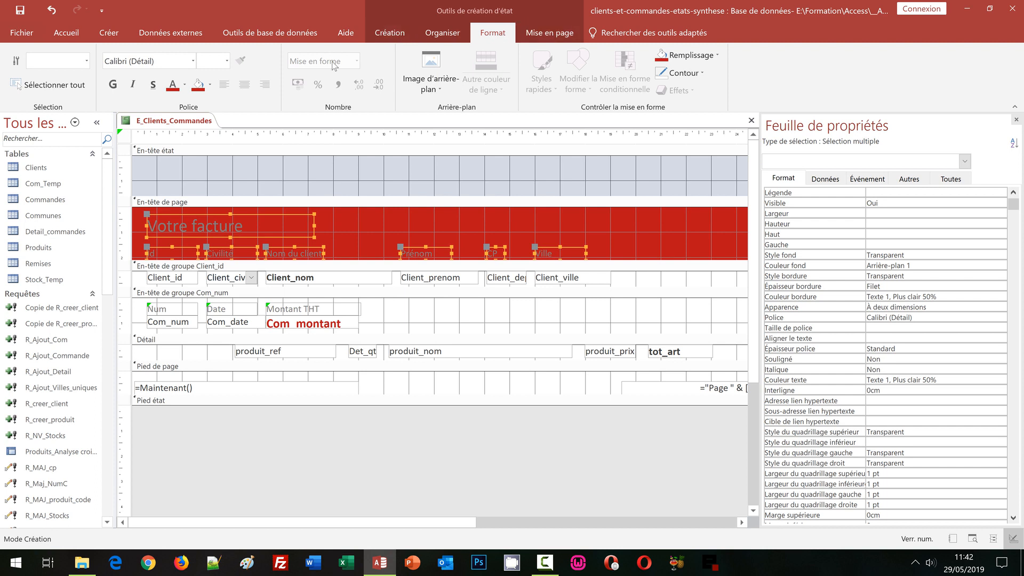
{"action": "left_click", "coordinate": [185, 84]}
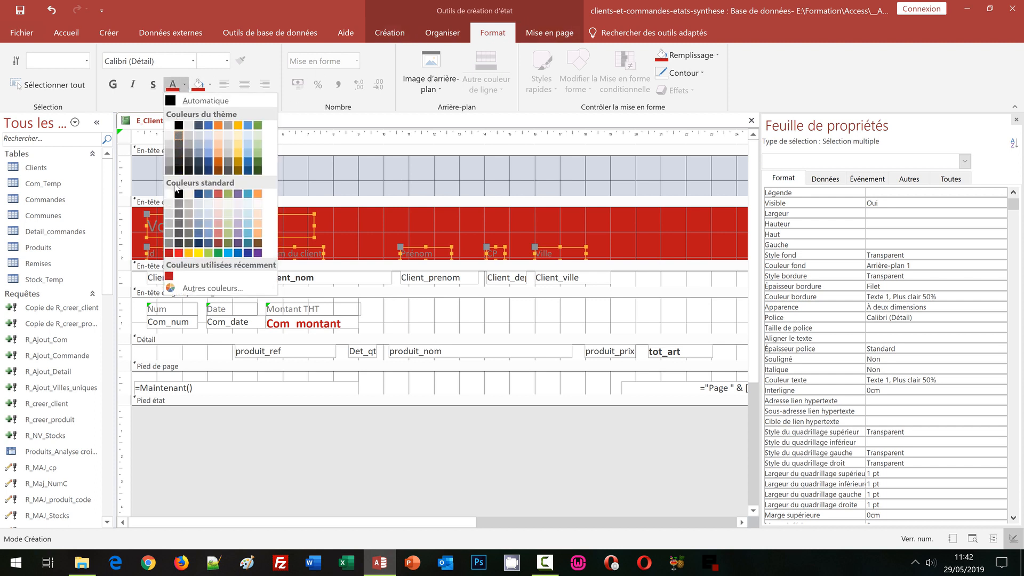
{"action": "left_click", "coordinate": [169, 135]}
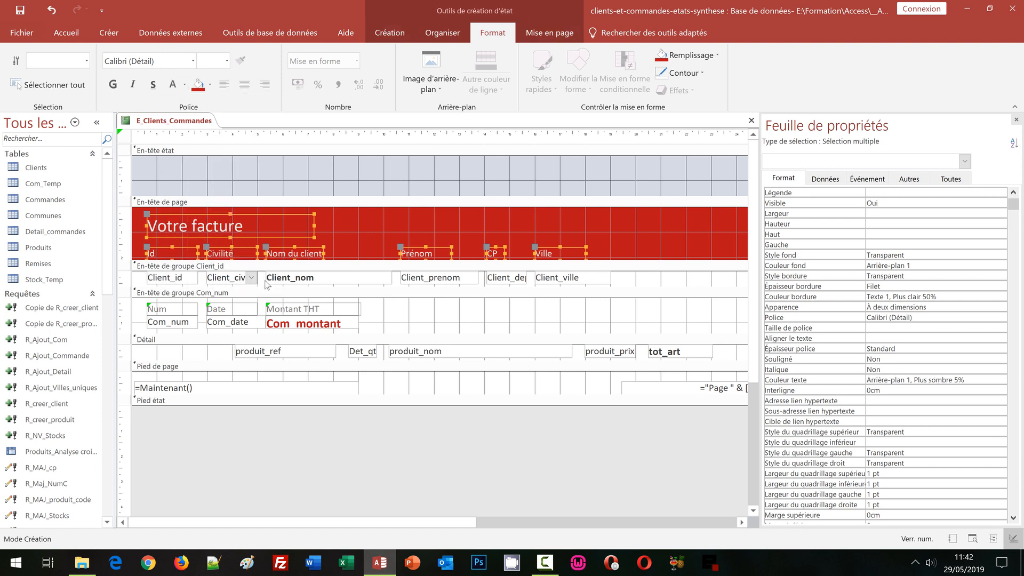
Step: Set the background colour of the Client_id group header to Arrière-plan 1, Plus sombre 15%
{"action": "left_click", "coordinate": [344, 293]}
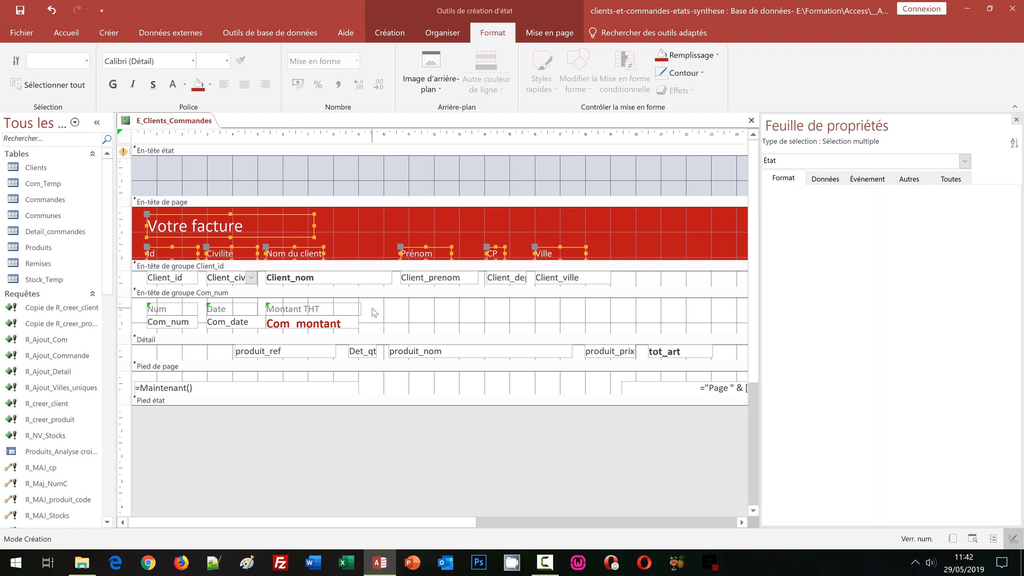
{"action": "left_click", "coordinate": [300, 265]}
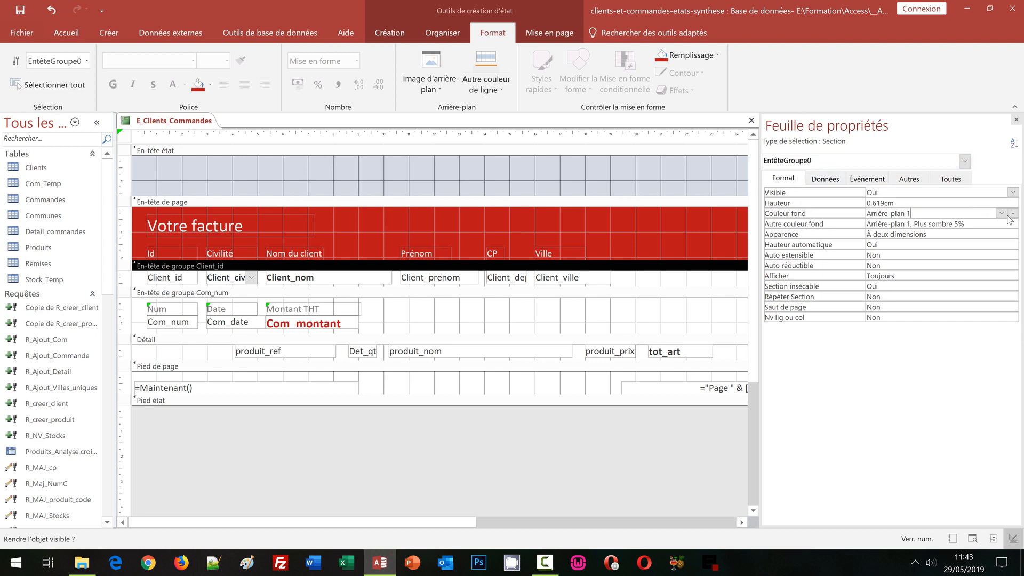
{"action": "left_click", "coordinate": [1007, 215]}
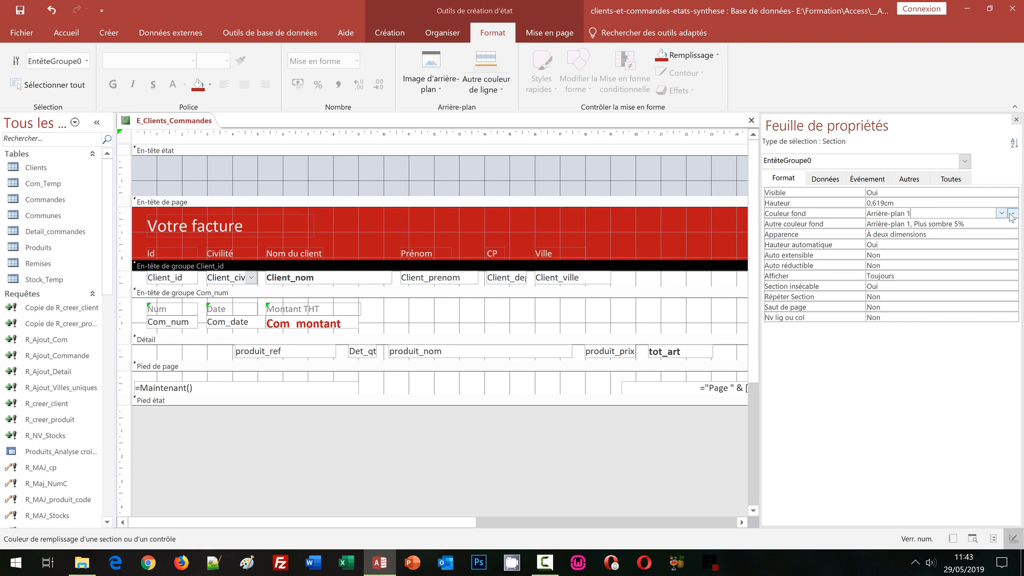
{"action": "left_click", "coordinate": [1012, 214]}
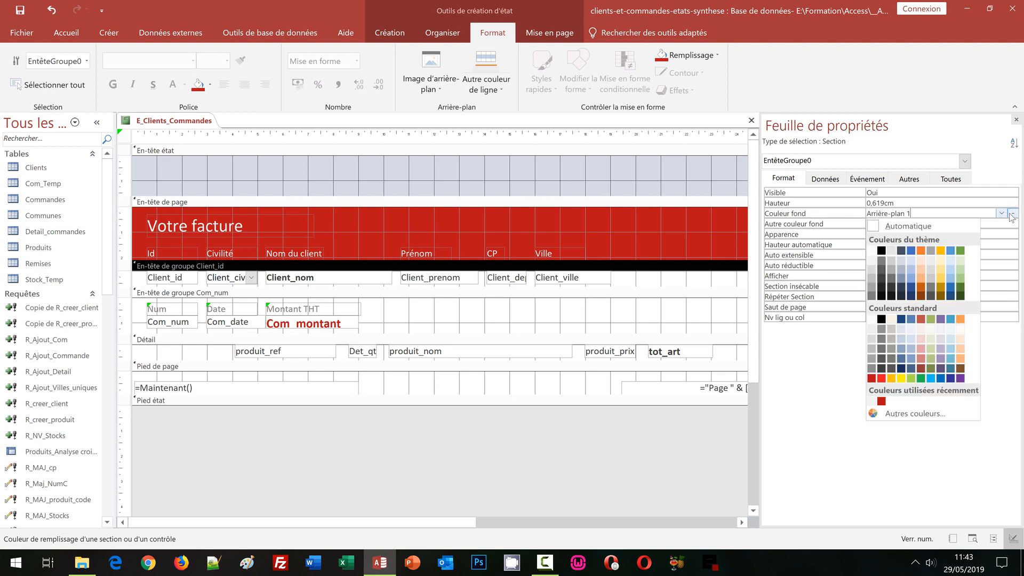
{"action": "left_click", "coordinate": [875, 273]}
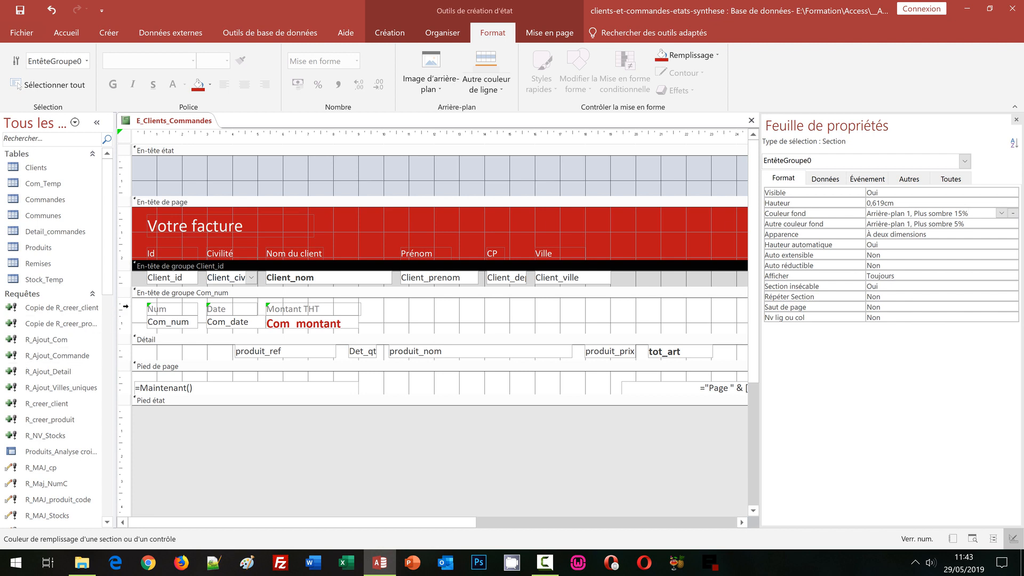
Step: Set the background colour of the Com_num group header to Arrière-plan 1, Plus sombre 5%
{"action": "left_click", "coordinate": [149, 298]}
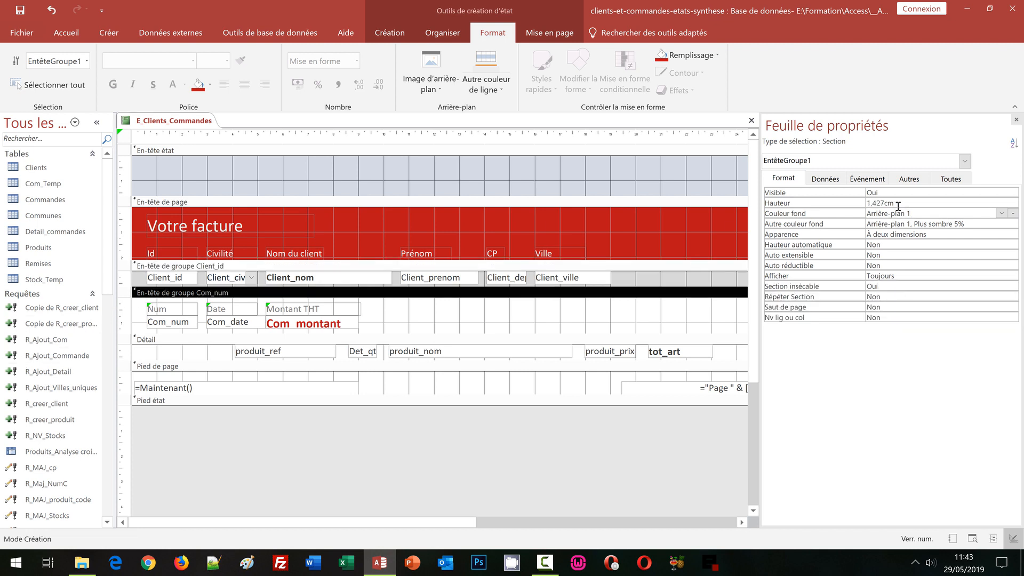
{"action": "left_click", "coordinate": [953, 215]}
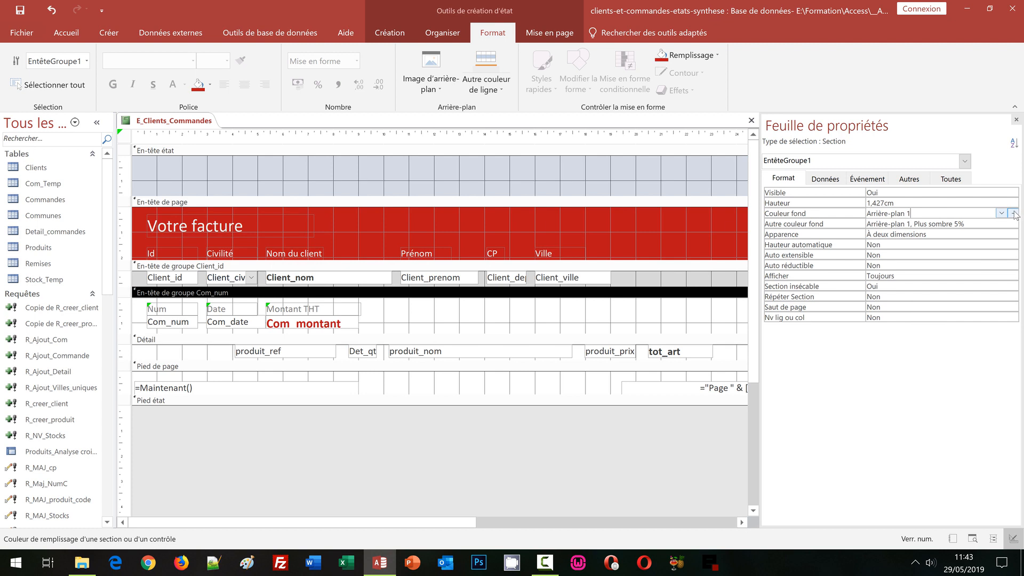
{"action": "left_click", "coordinate": [1013, 215]}
{"action": "left_click", "coordinate": [874, 262]}
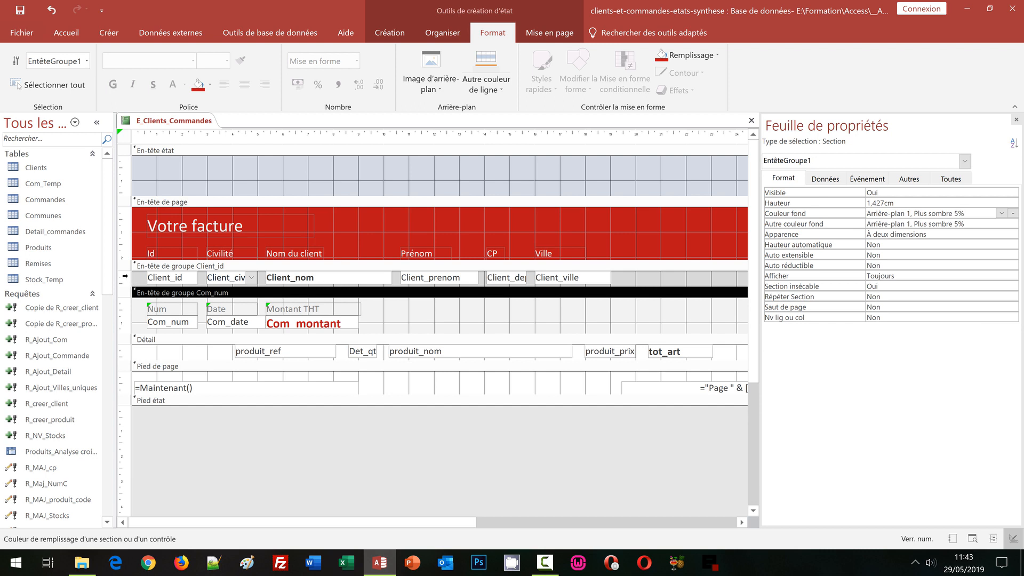
Step: Make the fill of all data fields in the Client_id and Com_num group headers transparent
{"action": "left_click", "coordinate": [125, 276]}
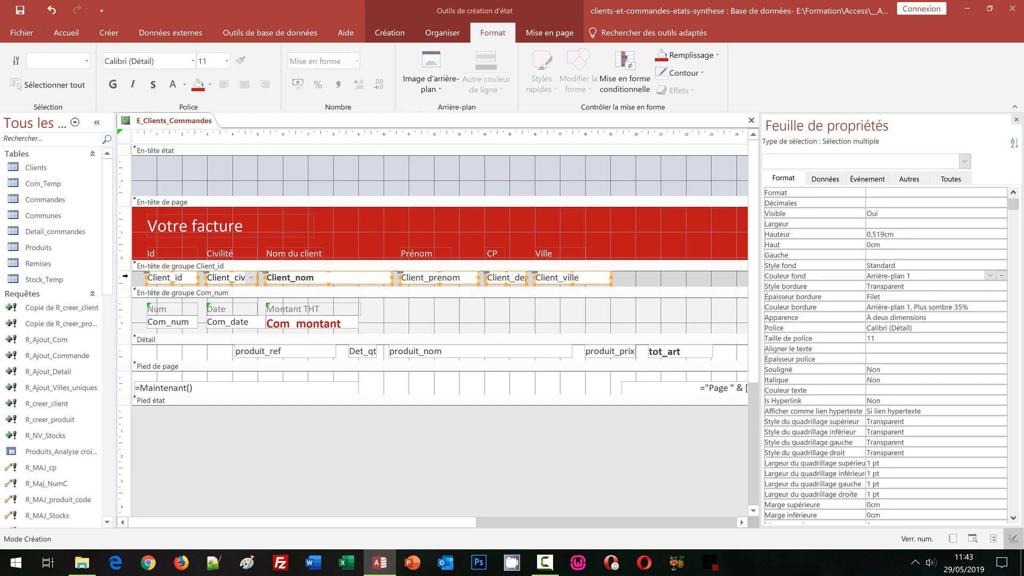
{"action": "left_click", "coordinate": [124, 323], "text": "shift"}
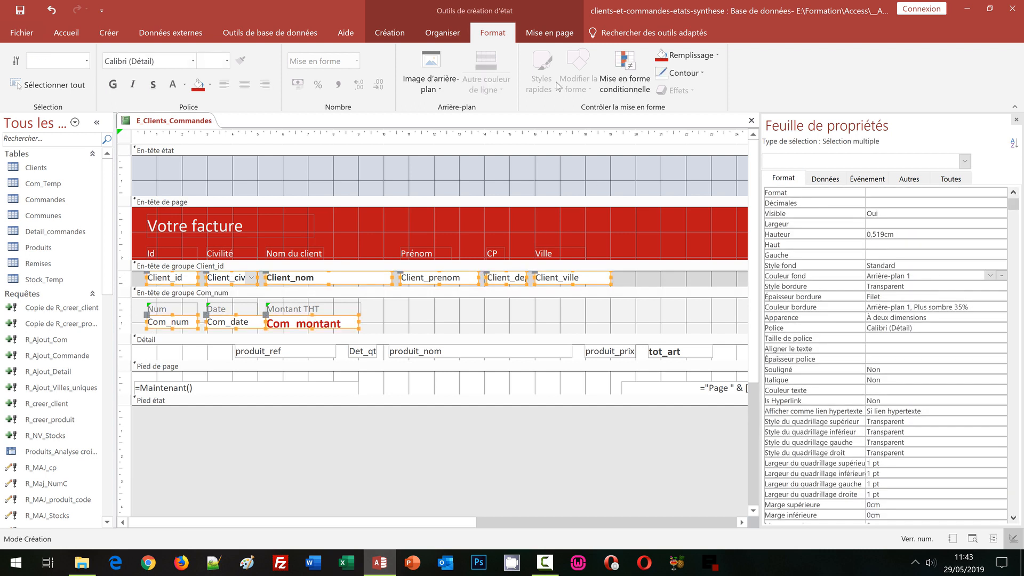
{"action": "left_click", "coordinate": [210, 84]}
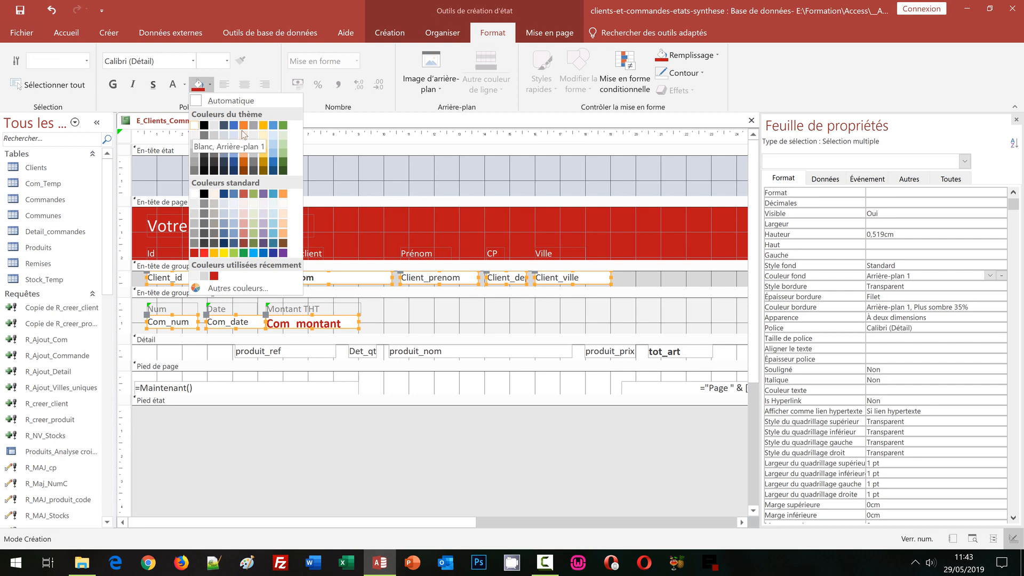
{"action": "left_click", "coordinate": [718, 59]}
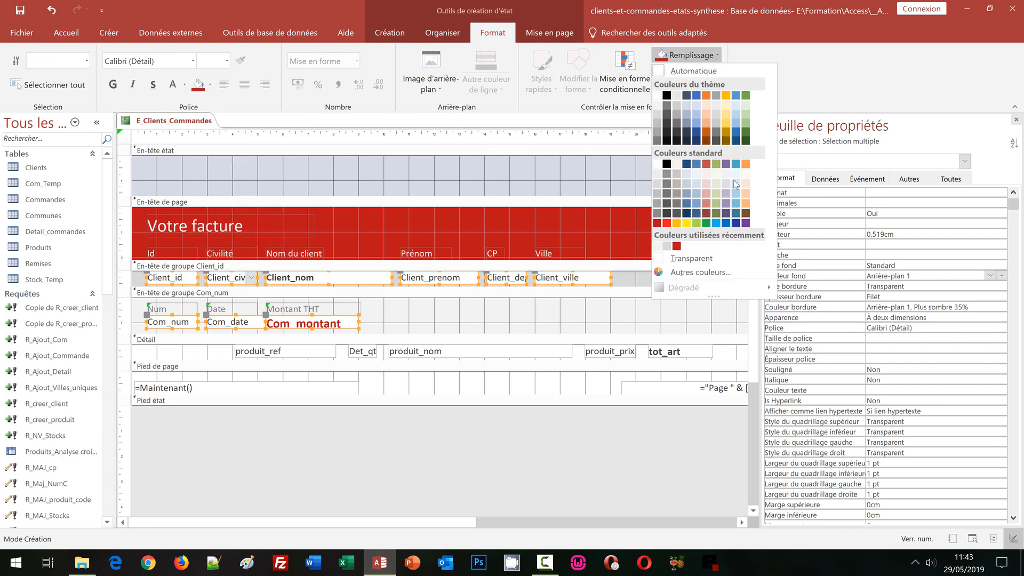
{"action": "left_click", "coordinate": [692, 258]}
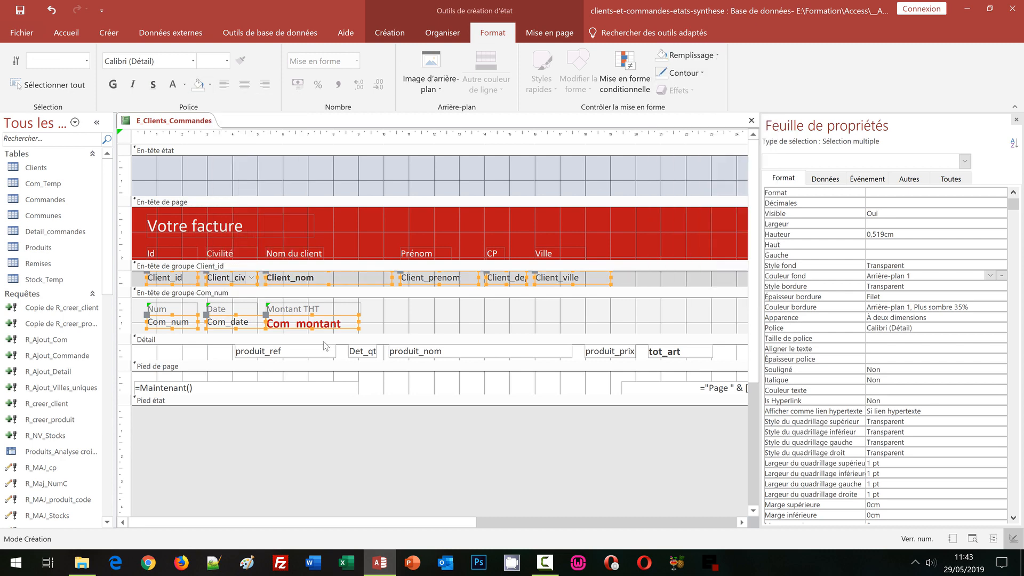
{"action": "left_click", "coordinate": [351, 300]}
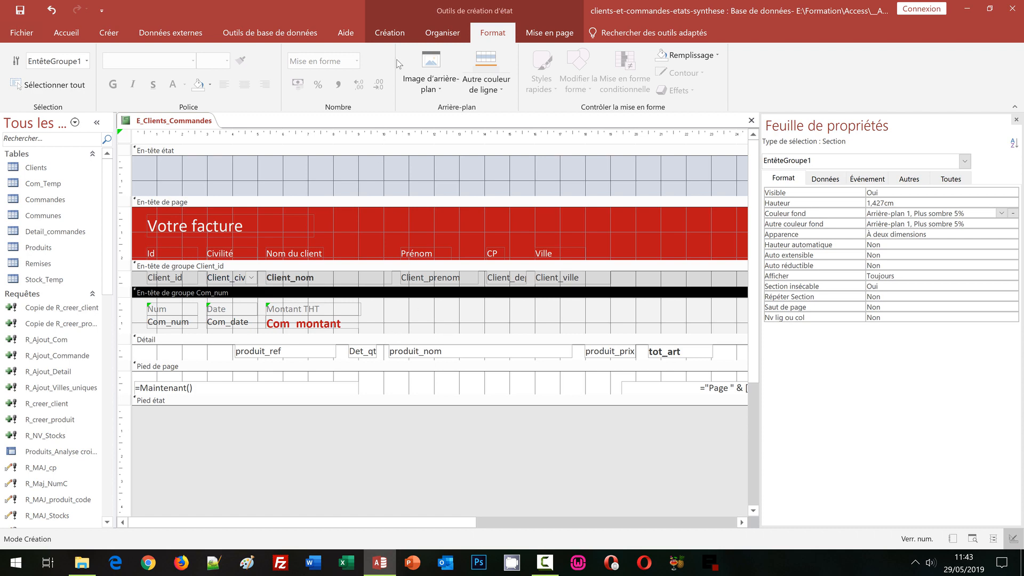
Step: Check the group header formatting in the report's print preview, then return to the design
{"action": "left_click", "coordinate": [389, 33]}
{"action": "left_click", "coordinate": [24, 83]}
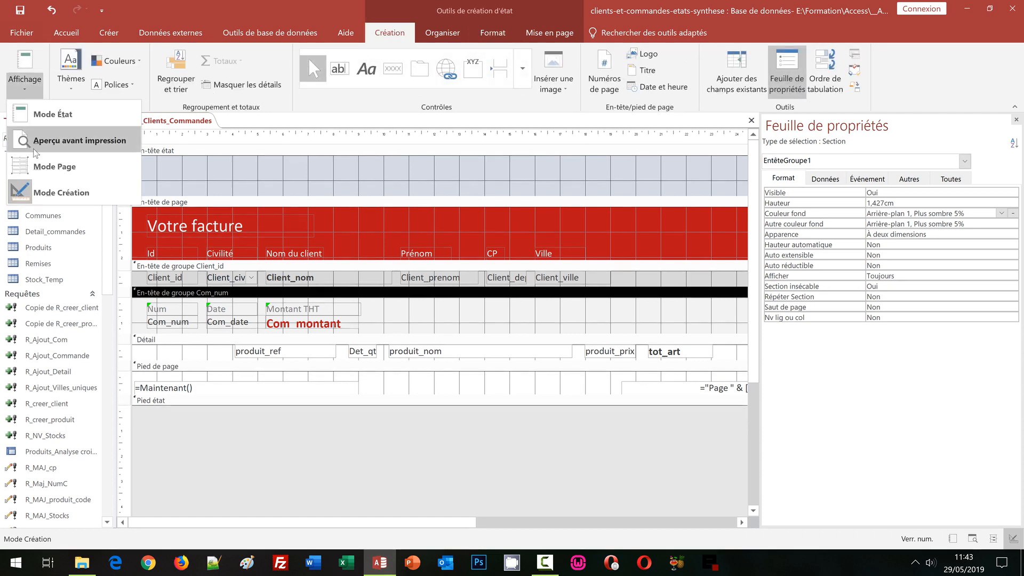
{"action": "left_click", "coordinate": [34, 151]}
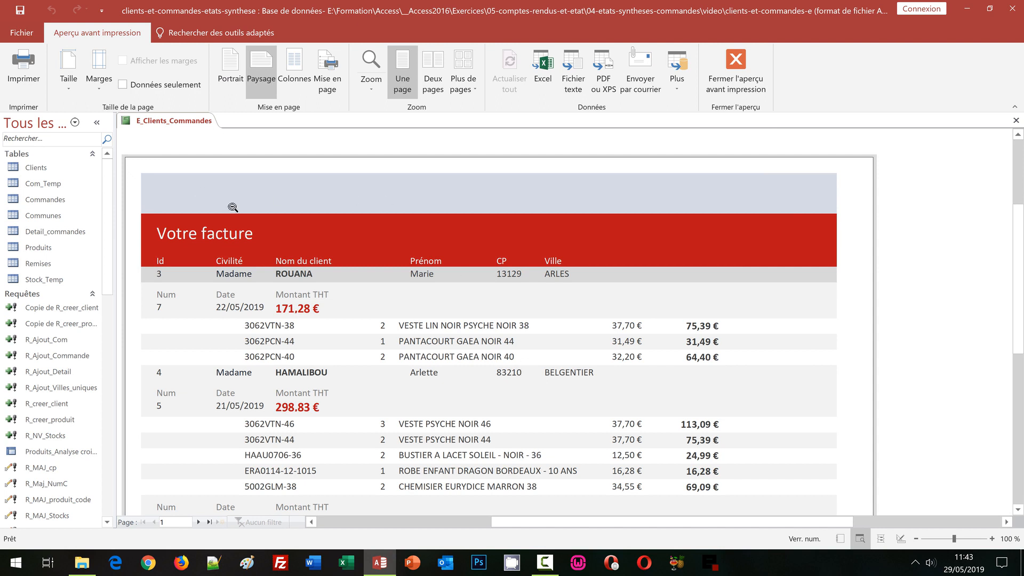
{"action": "scroll", "coordinate": [569, 364], "scroll_direction": "down", "scroll_amount": 1}
{"action": "scroll", "coordinate": [570, 364], "scroll_direction": "down", "scroll_amount": 1}
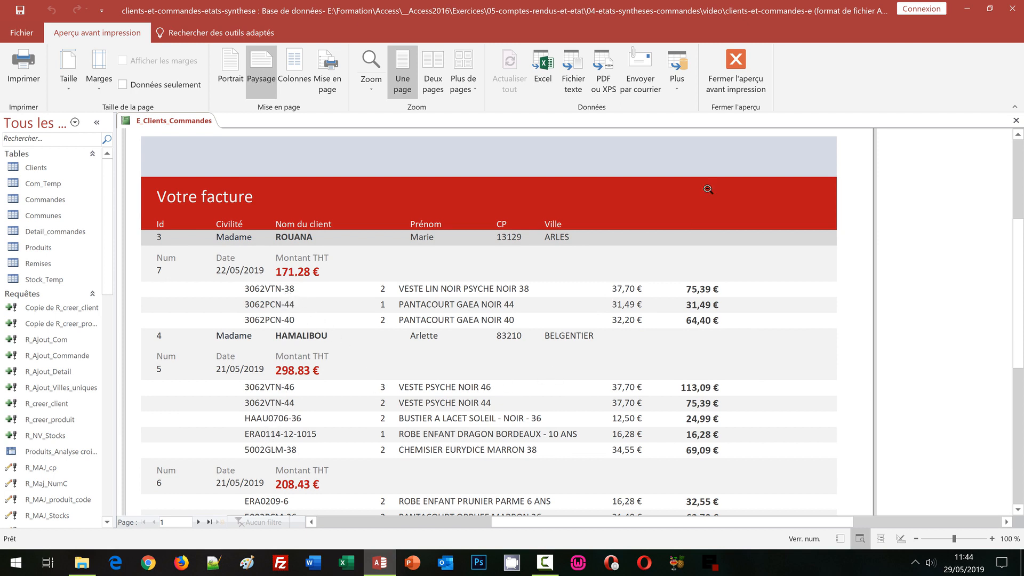
{"action": "left_click", "coordinate": [723, 95]}
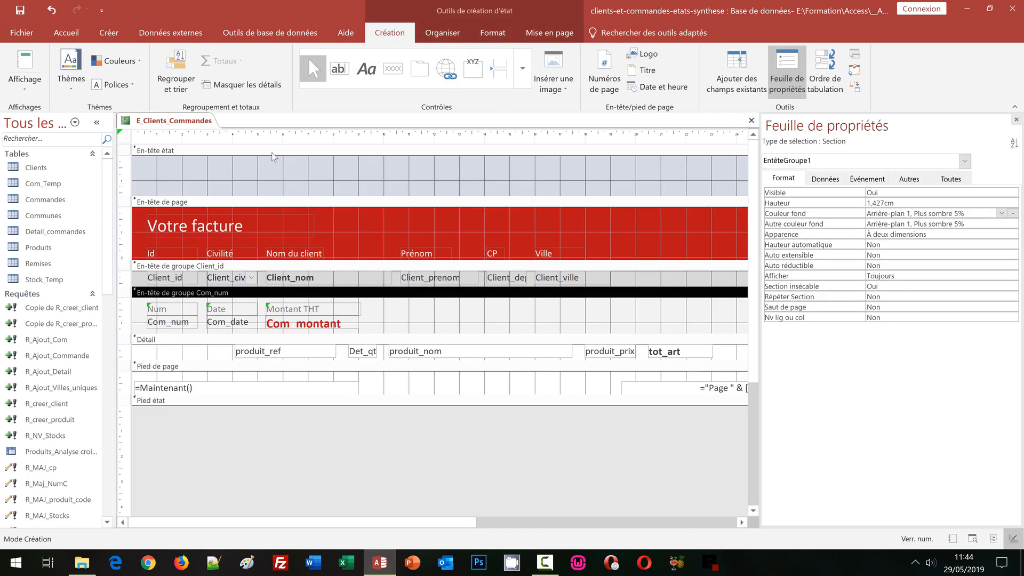
Step: Set the report header section's Visible property to Non and collapse its height to 0 cm
{"action": "left_click", "coordinate": [273, 152]}
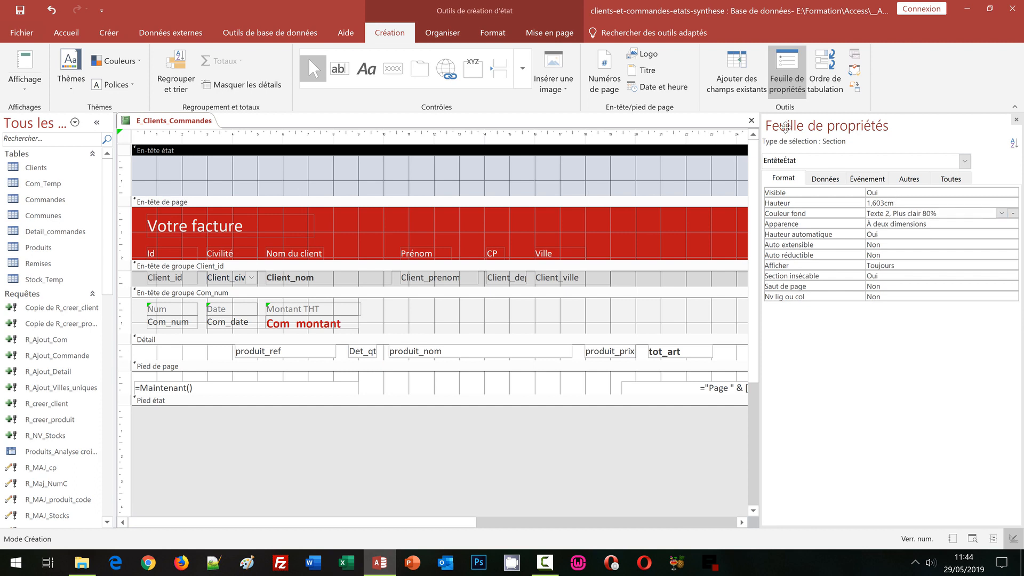
{"action": "left_click", "coordinate": [889, 196]}
{"action": "double_click", "coordinate": [889, 195]}
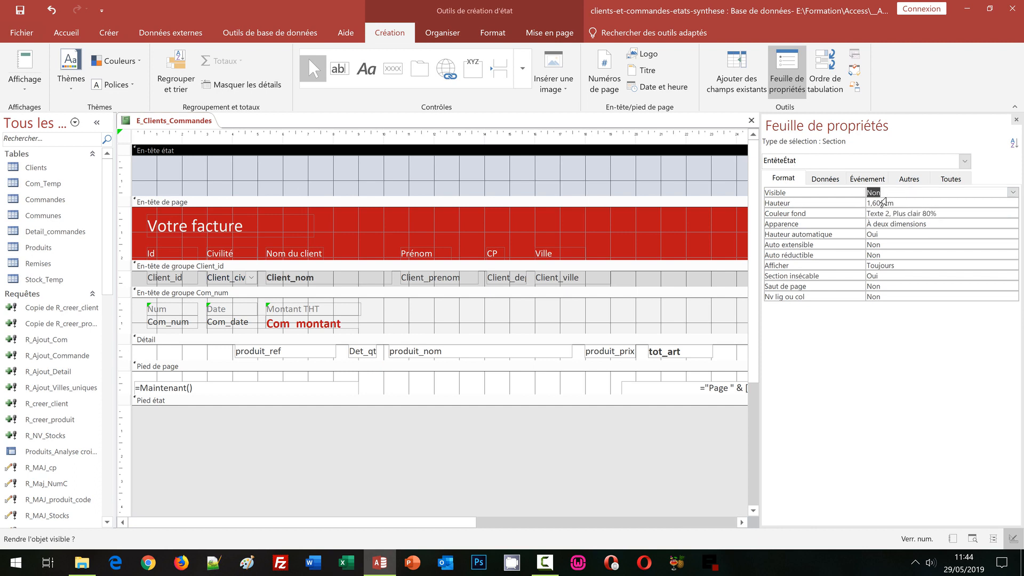
{"action": "left_click", "coordinate": [414, 163]}
{"action": "left_click_drag", "start_coordinate": [414, 163], "coordinate": [414, 153]}
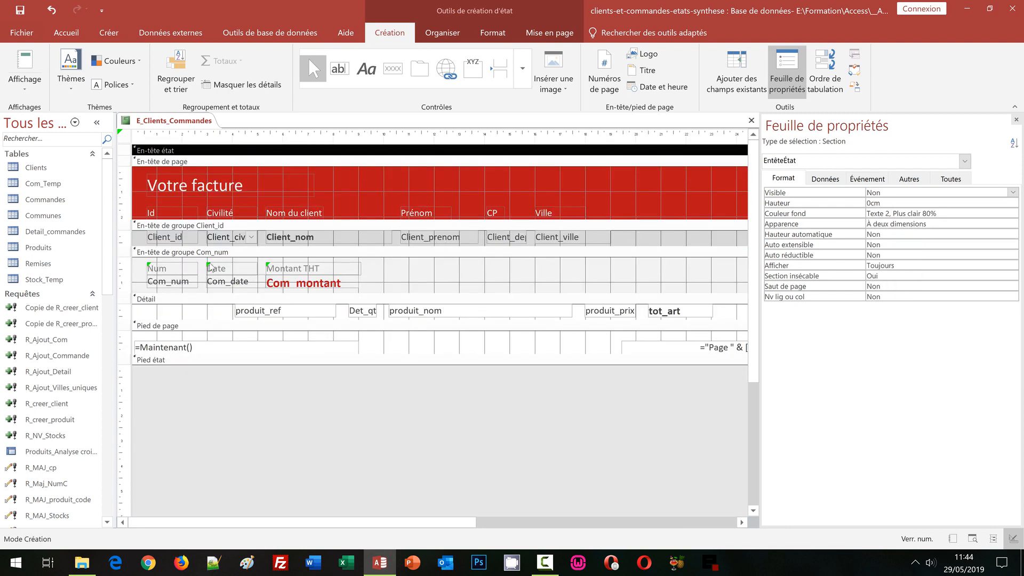
Step: Set the alternate background colour of the Client_id and Com_num group headers to Aucune couleur
{"action": "left_click", "coordinate": [176, 227]}
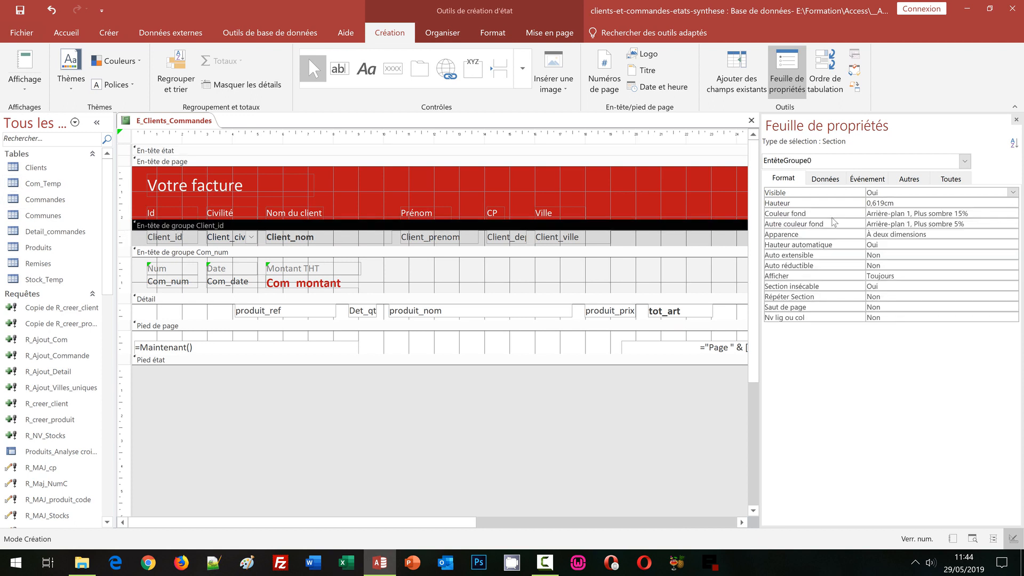
{"action": "left_click", "coordinate": [923, 225]}
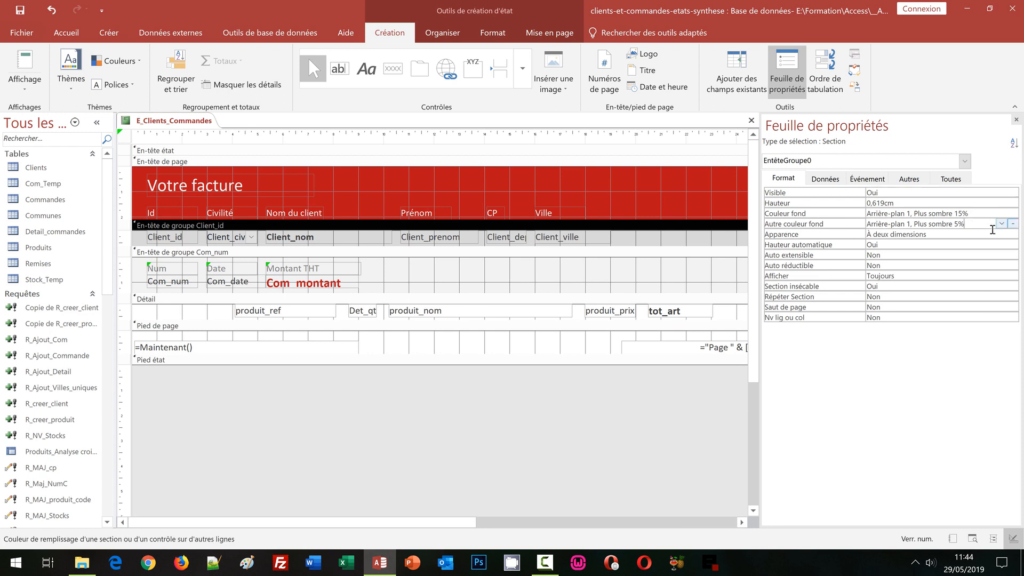
{"action": "left_click", "coordinate": [1014, 225]}
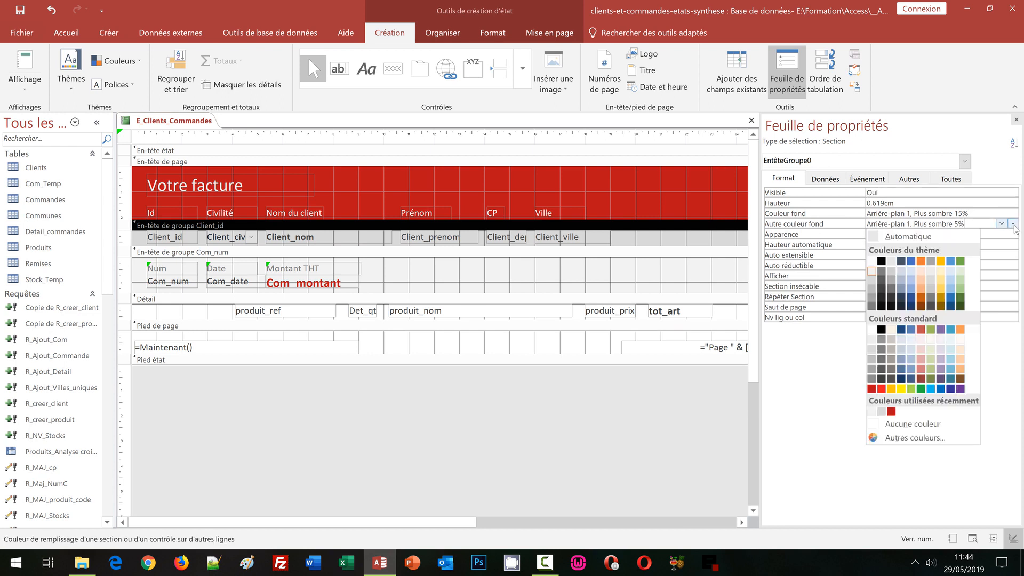
{"action": "left_click", "coordinate": [931, 424]}
{"action": "left_click", "coordinate": [454, 256]}
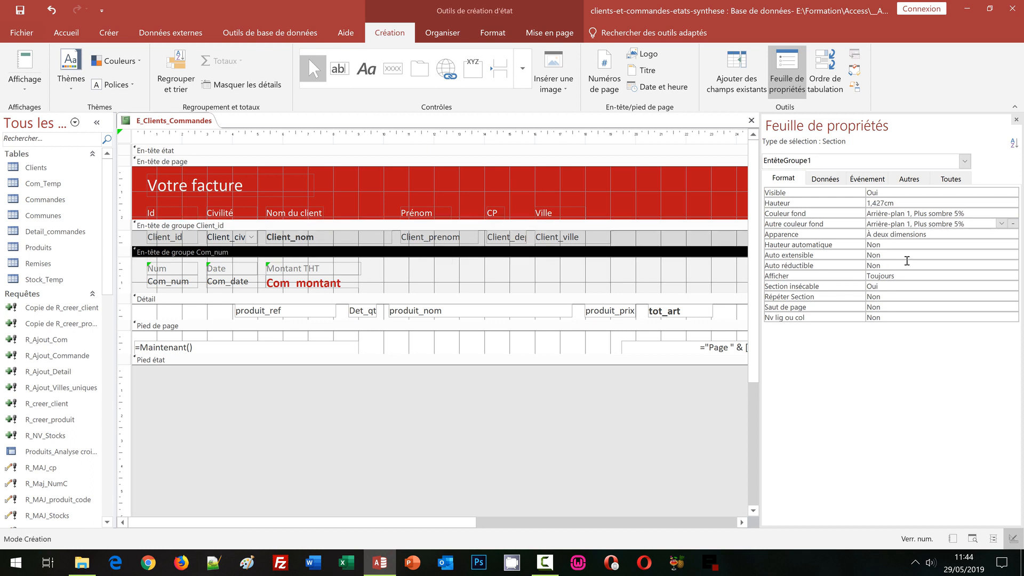
{"action": "left_click", "coordinate": [1014, 224]}
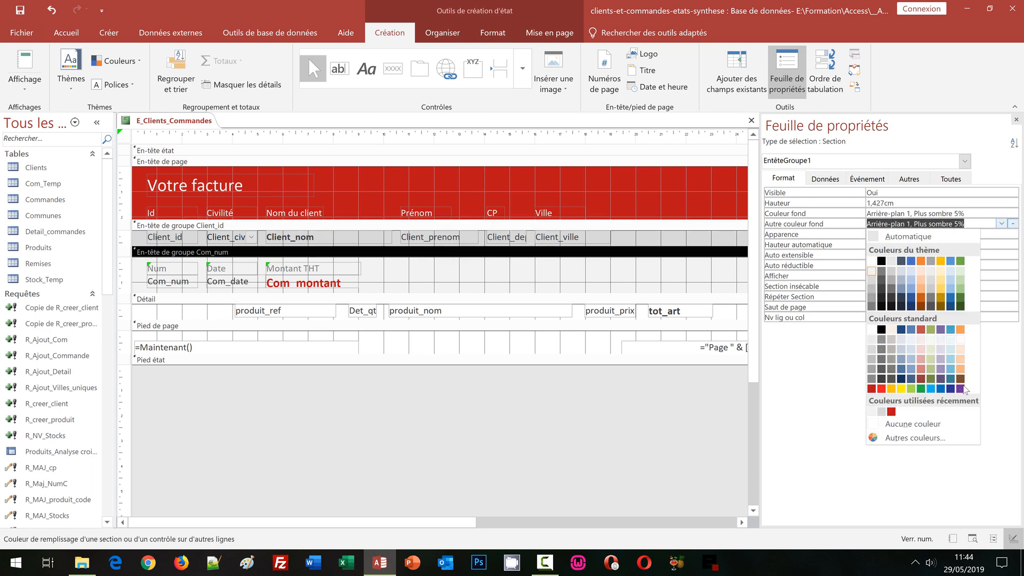
{"action": "left_click", "coordinate": [931, 424]}
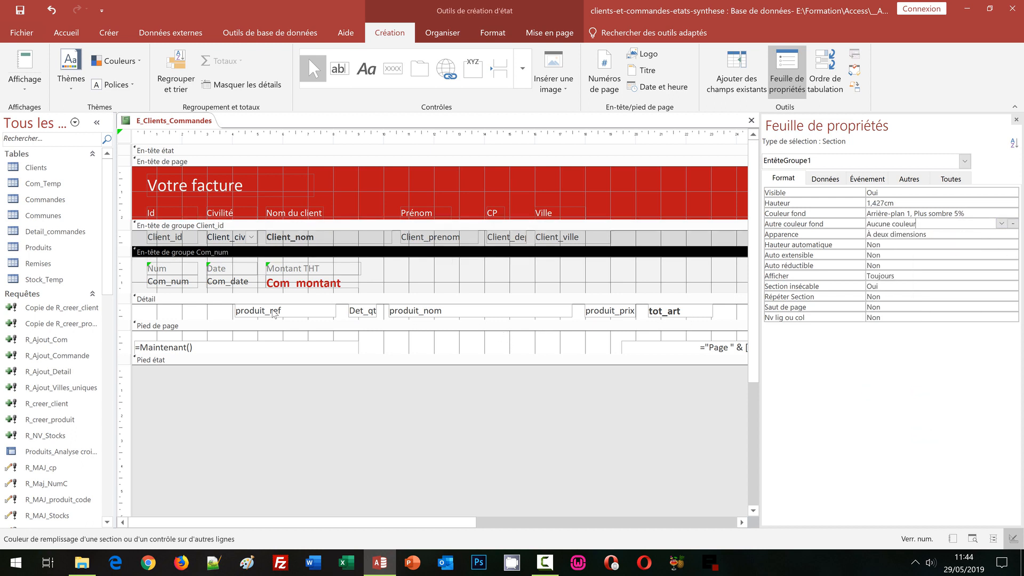
Step: Set the alternate background colour of the Détail section to Aucune couleur
{"action": "left_click", "coordinate": [266, 300]}
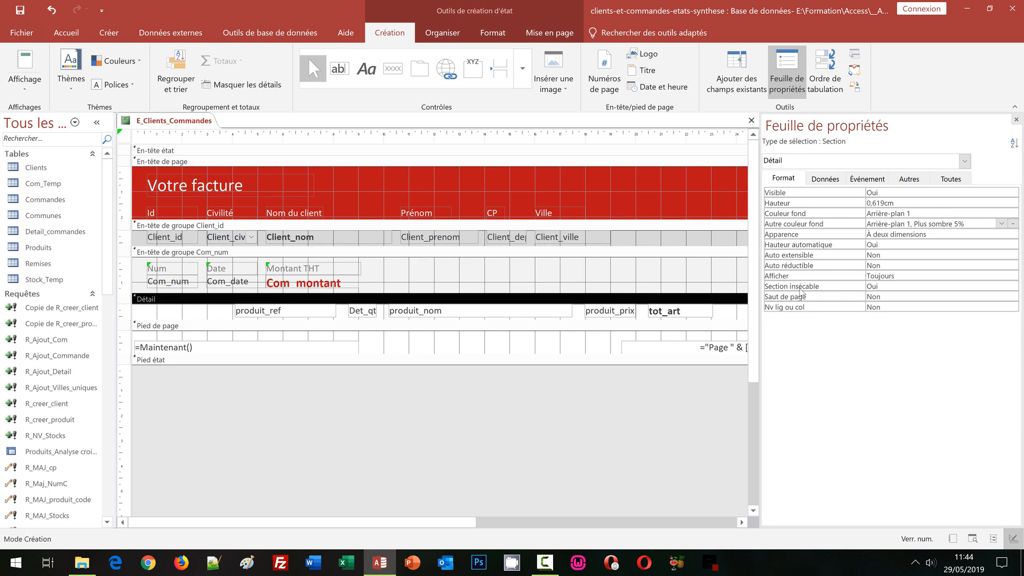
{"action": "left_click", "coordinate": [1014, 224]}
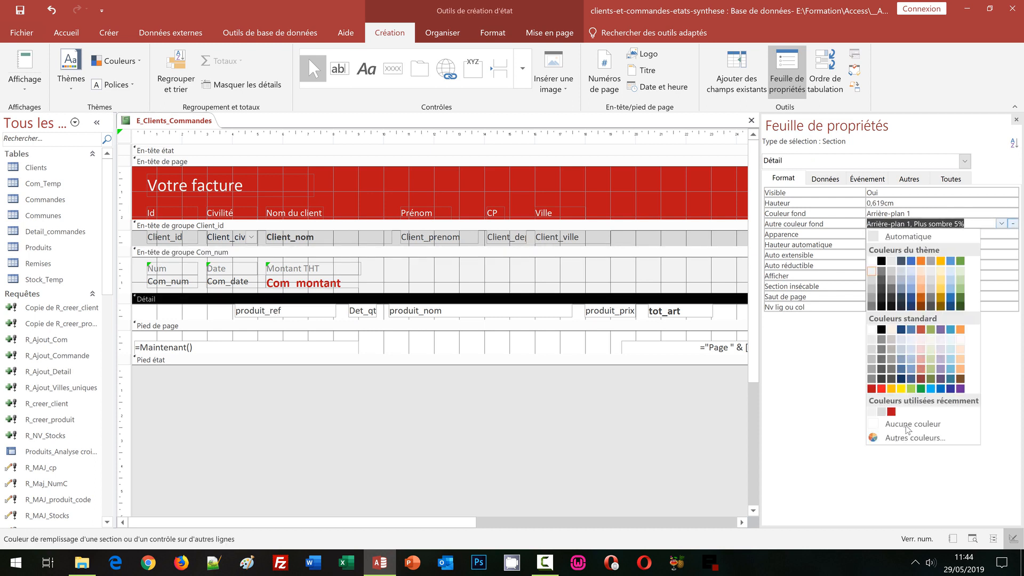
{"action": "left_click", "coordinate": [907, 426]}
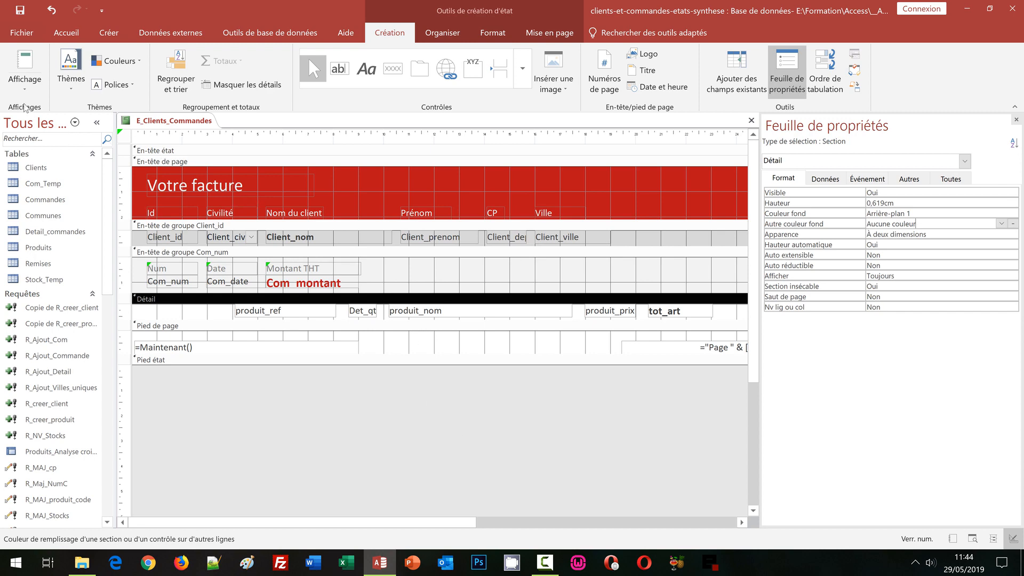
Step: Review the section background colours in the print preview and close it
{"action": "left_click", "coordinate": [24, 91]}
{"action": "left_click", "coordinate": [37, 139]}
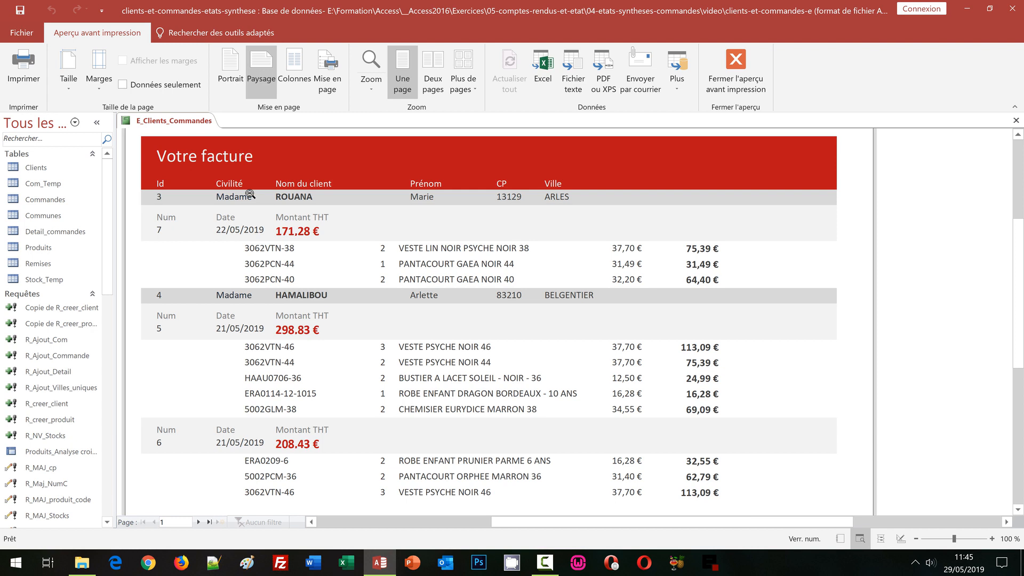
{"action": "left_click", "coordinate": [738, 88]}
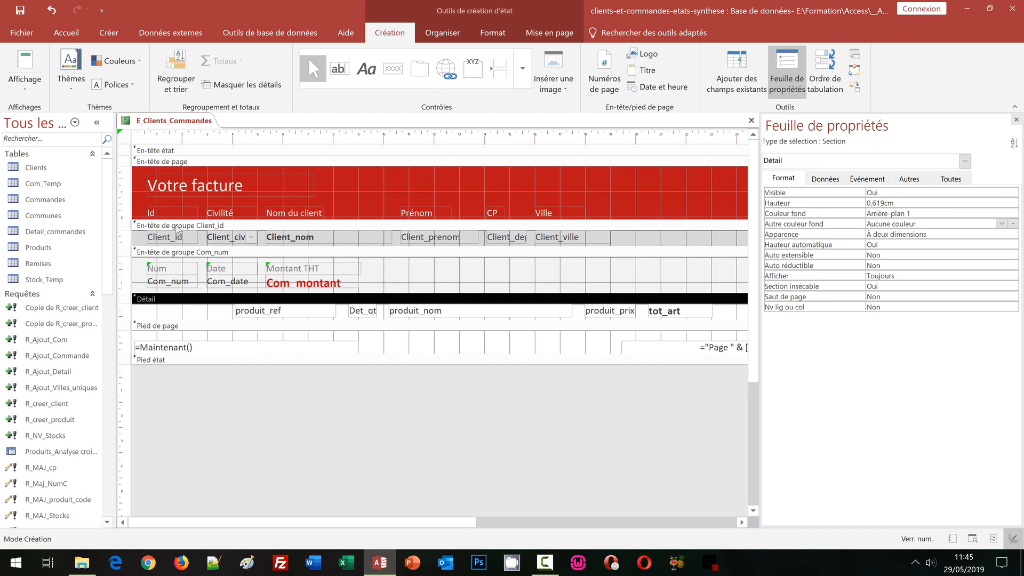
Step: Set the page break of the Client_id group header to Avant section
{"action": "left_click", "coordinate": [177, 227]}
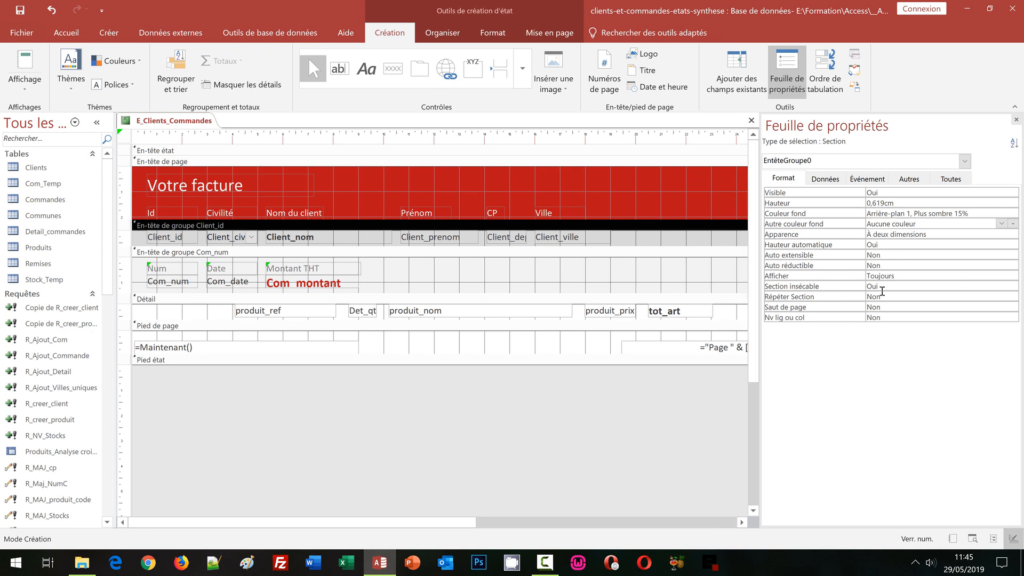
{"action": "left_click", "coordinate": [824, 309]}
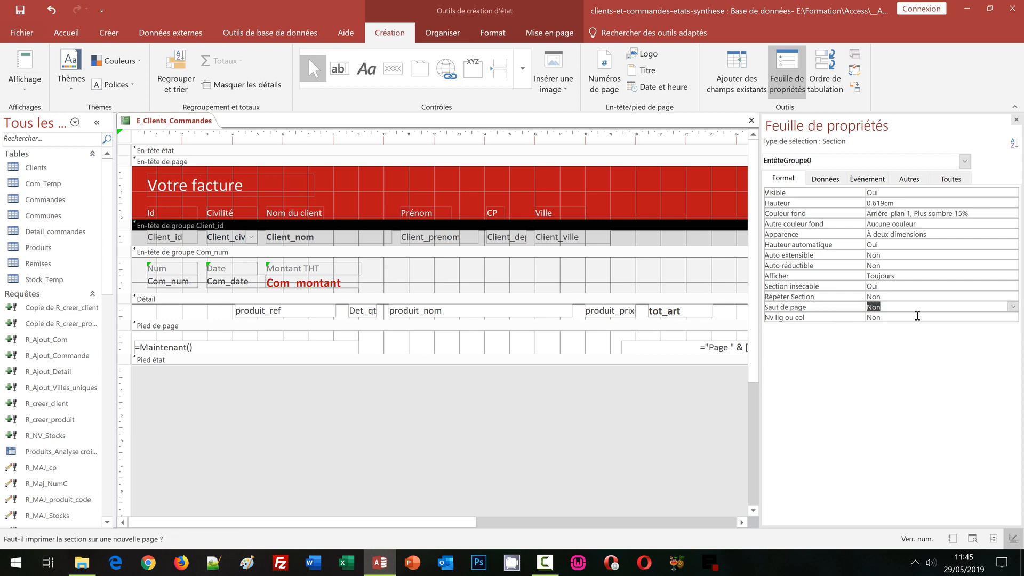
{"action": "double_click", "coordinate": [910, 306]}
Step: Preview the report's first two pages to check the page break between clients, then close the preview
{"action": "left_click", "coordinate": [24, 88]}
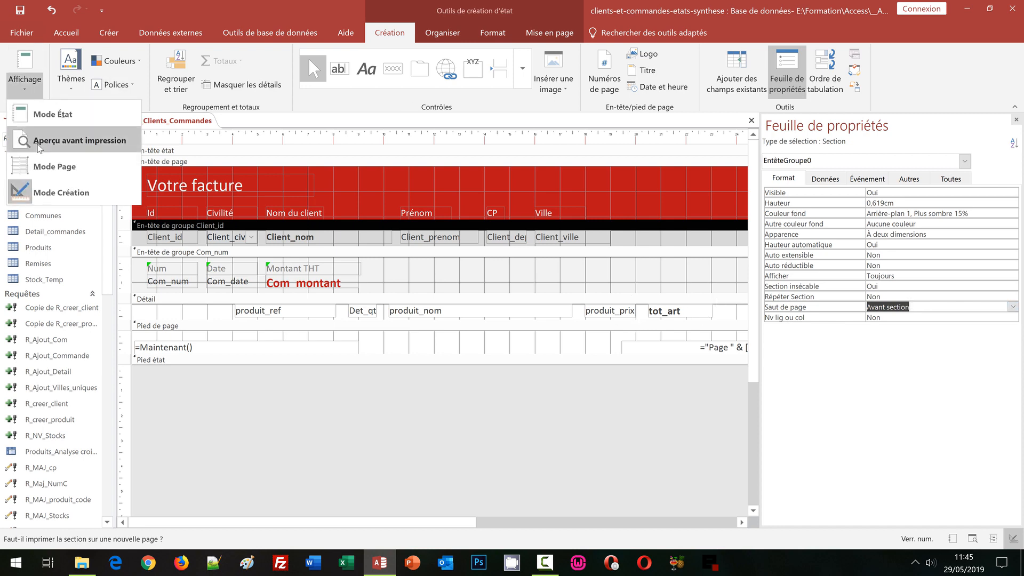
{"action": "left_click", "coordinate": [40, 143]}
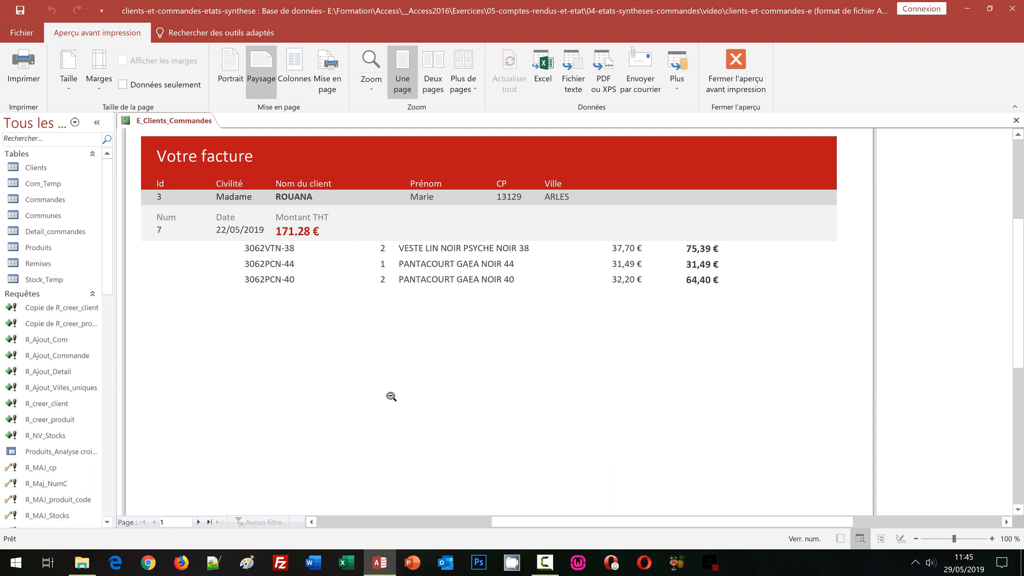
{"action": "left_click", "coordinate": [199, 523]}
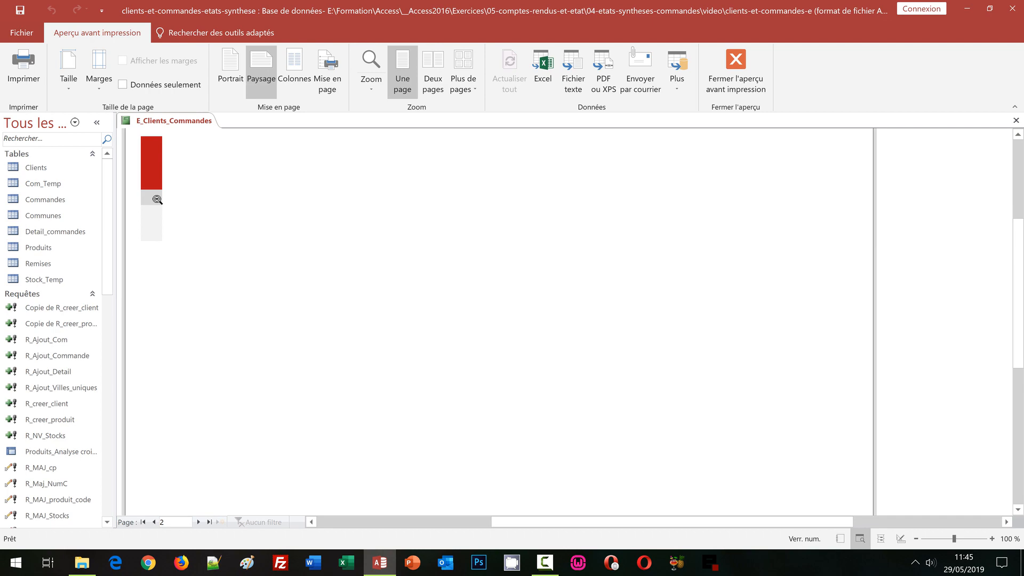
{"action": "left_click", "coordinate": [739, 83]}
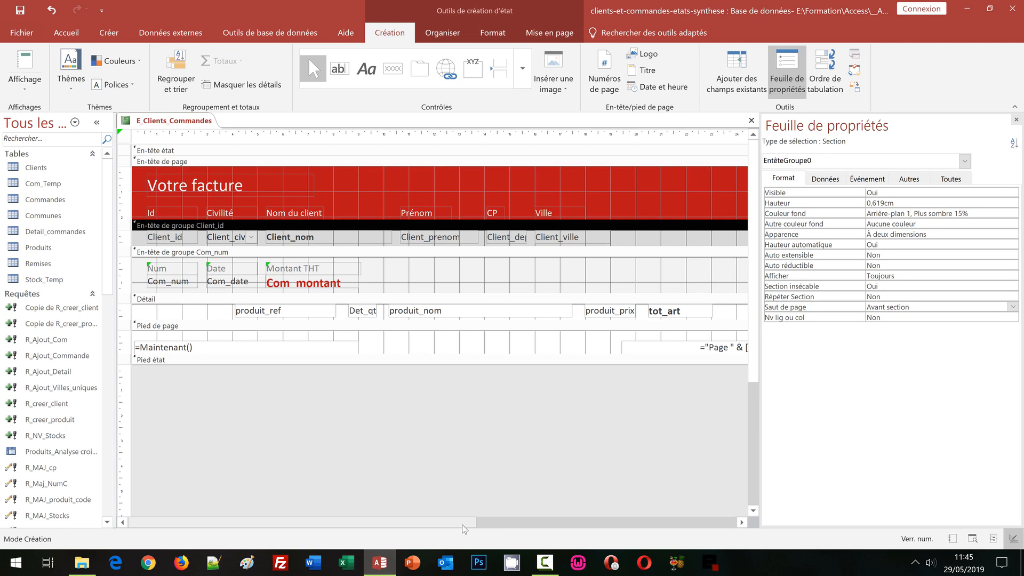
Step: Move the page number text box in the page footer leftwards to about 13.49 cm from the left edge
{"action": "left_click_drag", "start_coordinate": [465, 528], "coordinate": [594, 530]}
{"action": "left_click", "coordinate": [627, 346]}
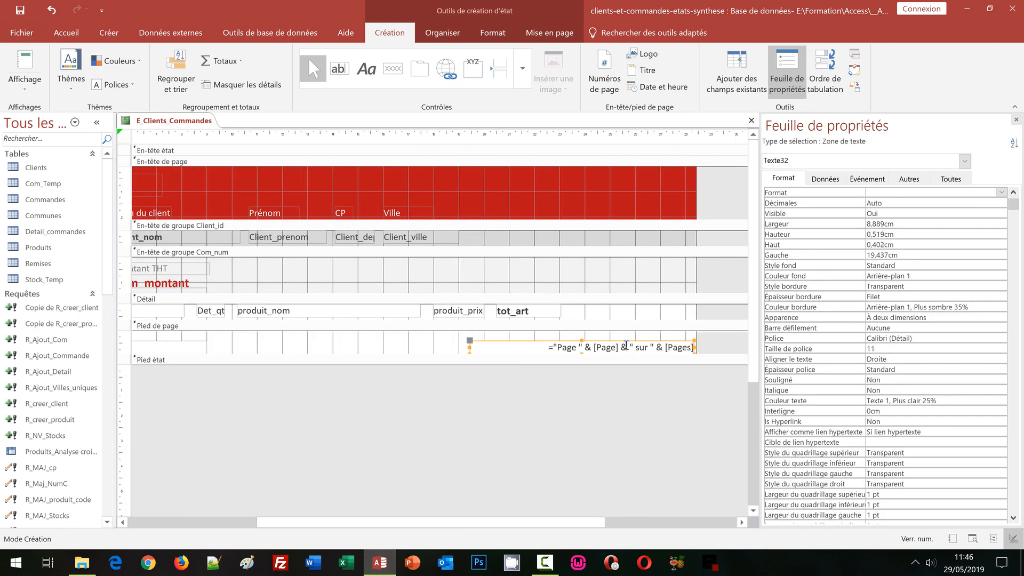
{"action": "key", "text": "Left"}
{"action": "key", "text": "Left"}
{"action": "key", "text": "Left"}
{"action": "key", "text": "Left"}
{"action": "key", "text": "Left"}
{"action": "key", "text": "Left"}
{"action": "key", "text": "Left"}
{"action": "key", "text": "Left"}
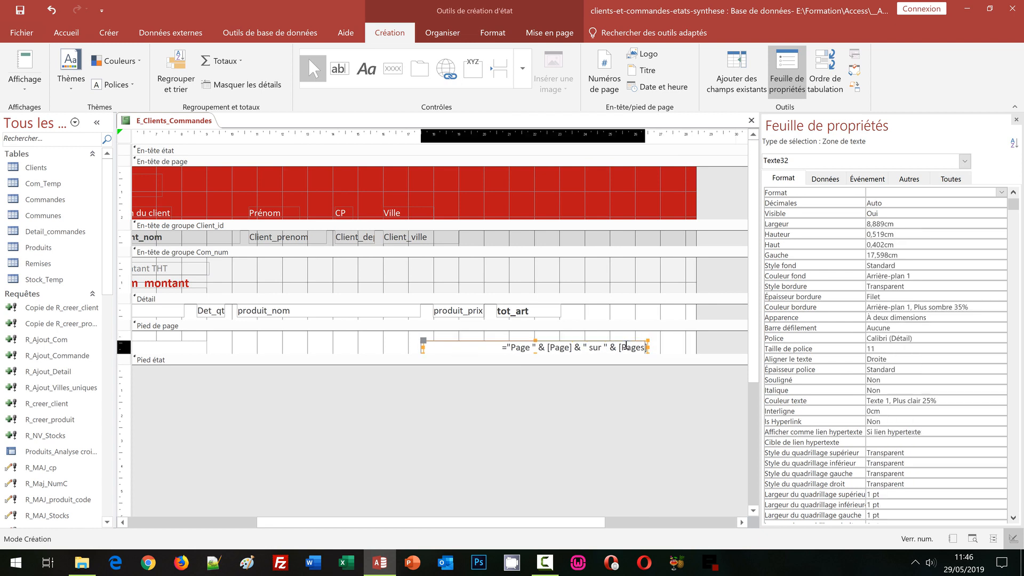
{"action": "key", "text": "Left"}
{"action": "key", "text": "Left"}
{"action": "key", "text": "Left"}
{"action": "key", "text": "Left"}
{"action": "key", "text": "Left"}
{"action": "key", "text": "Left"}
{"action": "key", "text": "Left"}
{"action": "key", "text": "Left"}
{"action": "key", "text": "Left"}
{"action": "key", "text": "Left"}
{"action": "key", "text": "Left"}
{"action": "key", "text": "Left"}
{"action": "key", "text": "Left"}
{"action": "key", "text": "Left"}
{"action": "key", "text": "Left"}
{"action": "key", "text": "Left"}
{"action": "key", "text": "Left"}
{"action": "key", "text": "Left"}
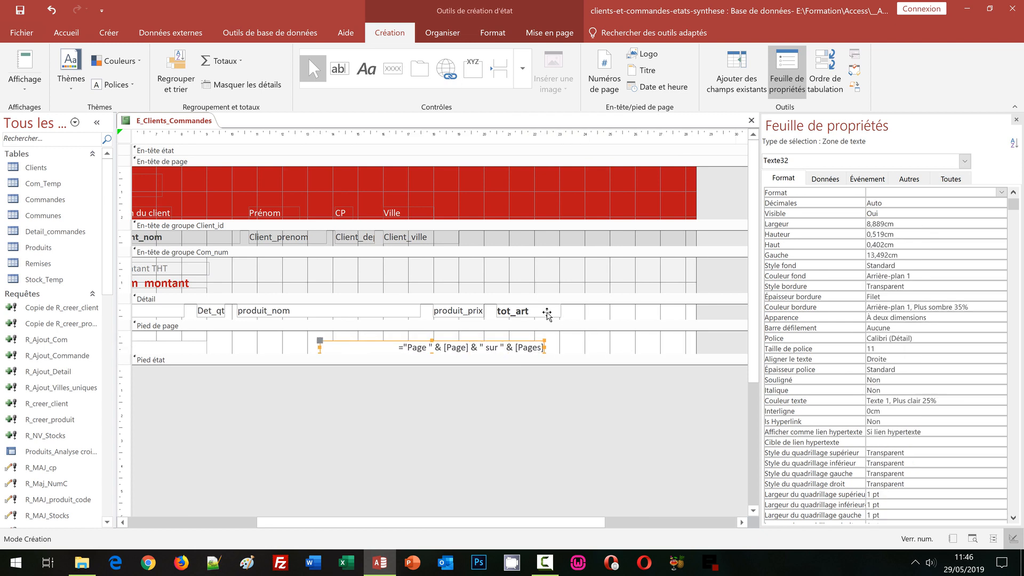
Step: Align the right edge of the page number text box with the tot_art field of the detail section
{"action": "left_click", "coordinate": [547, 313], "text": "shift"}
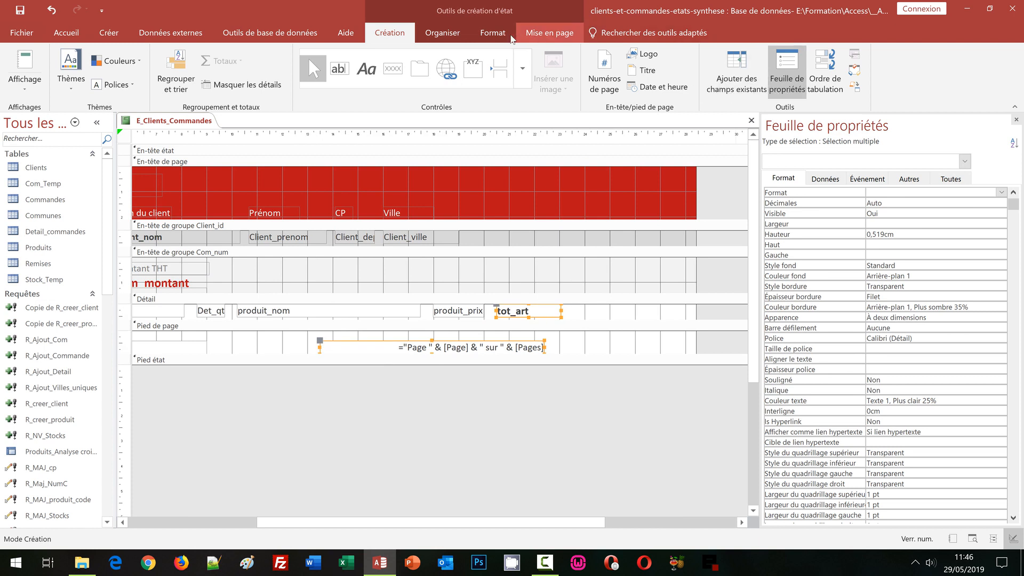
{"action": "left_click", "coordinate": [442, 32]}
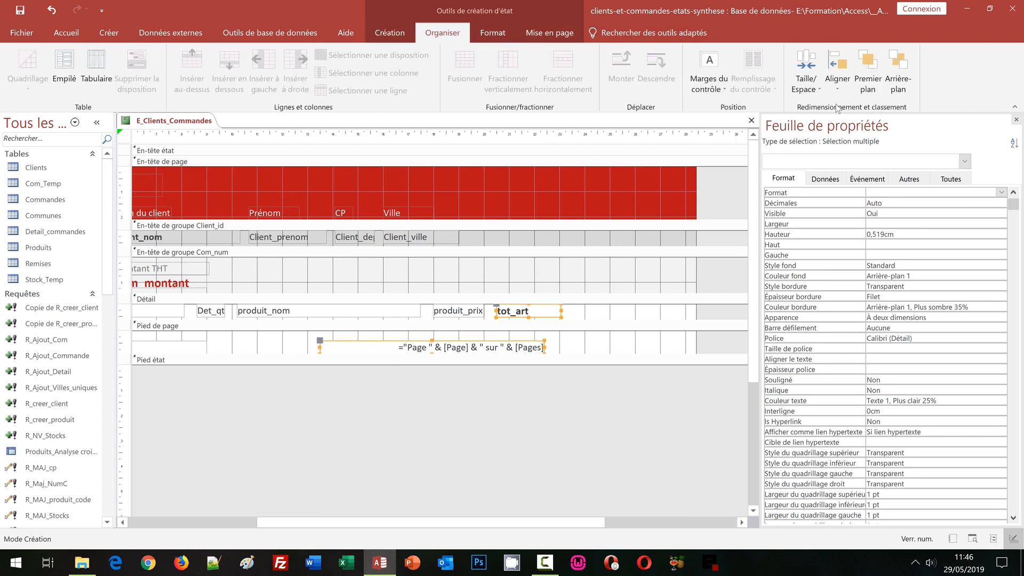
{"action": "left_click", "coordinate": [838, 74]}
{"action": "left_click", "coordinate": [843, 141]}
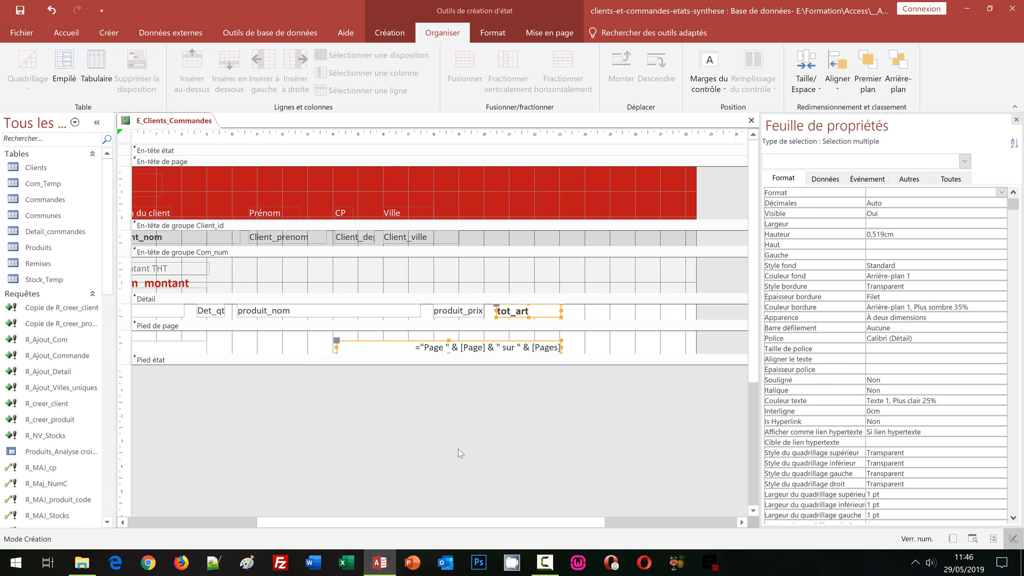
Step: Shift the =Maintenant() date box in the page footer rightwards and align its left edge with the Com_num field
{"action": "left_click", "coordinate": [217, 524]}
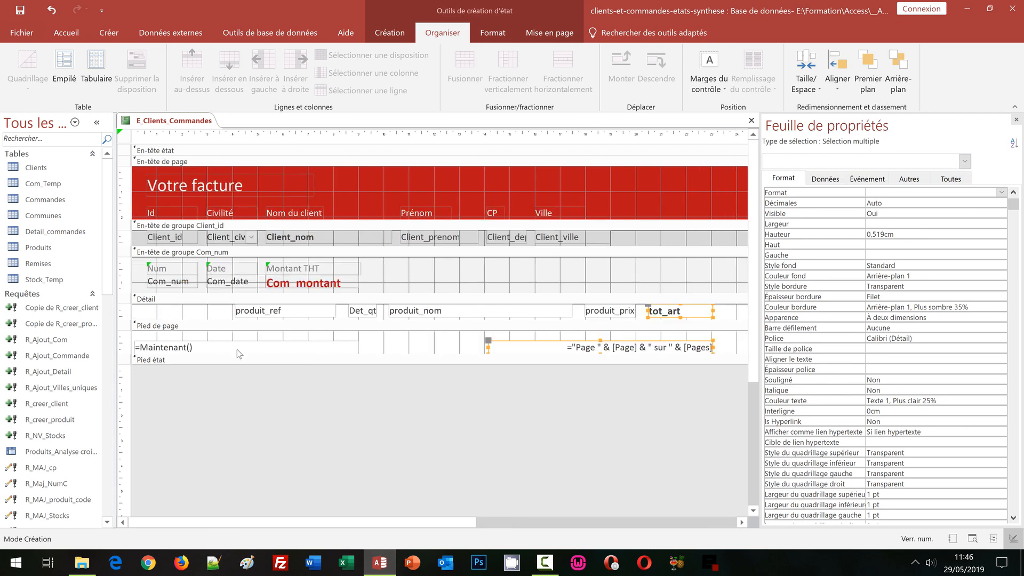
{"action": "left_click", "coordinate": [236, 348]}
{"action": "key", "text": "Right"}
{"action": "key", "text": "Right"}
{"action": "key", "text": "Right"}
{"action": "key", "text": "Right"}
{"action": "key", "text": "Right"}
{"action": "key", "text": "Right"}
{"action": "key", "text": "Right"}
{"action": "key", "text": "Right"}
{"action": "key", "text": "Right"}
{"action": "key", "text": "Right"}
{"action": "key", "text": "Right"}
{"action": "key", "text": "Right"}
{"action": "key", "text": "Right"}
{"action": "key", "text": "Right"}
{"action": "key", "text": "Right"}
{"action": "key", "text": "Right"}
{"action": "key", "text": "Right"}
{"action": "key", "text": "Right"}
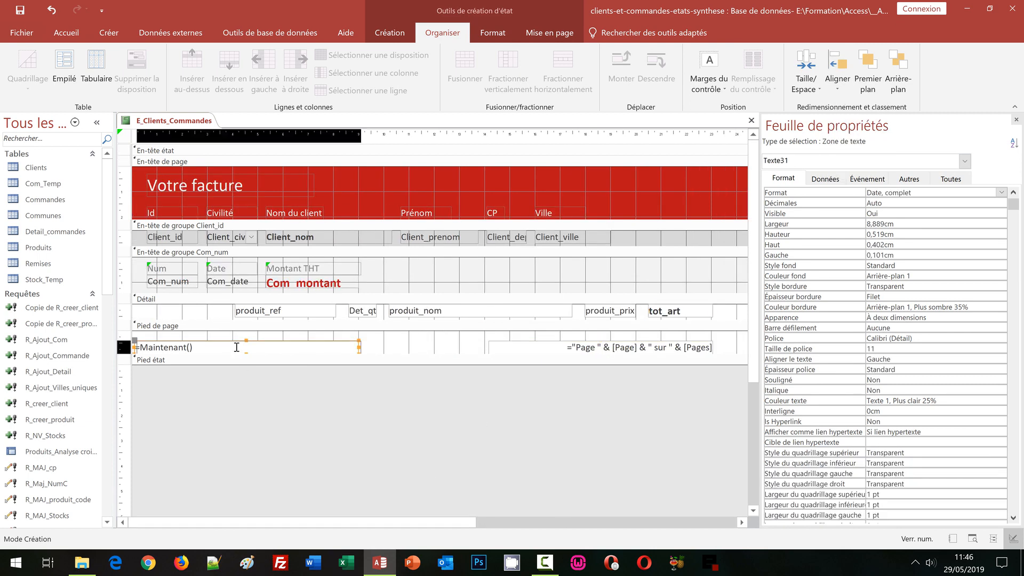
{"action": "left_click", "coordinate": [169, 283], "text": "shift"}
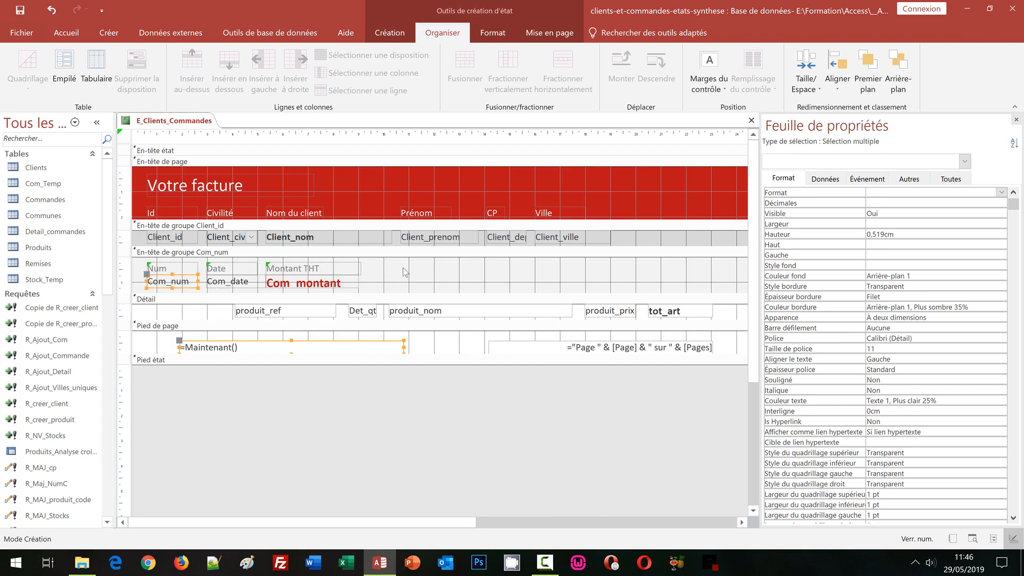
{"action": "left_click", "coordinate": [837, 80]}
{"action": "left_click", "coordinate": [836, 146]}
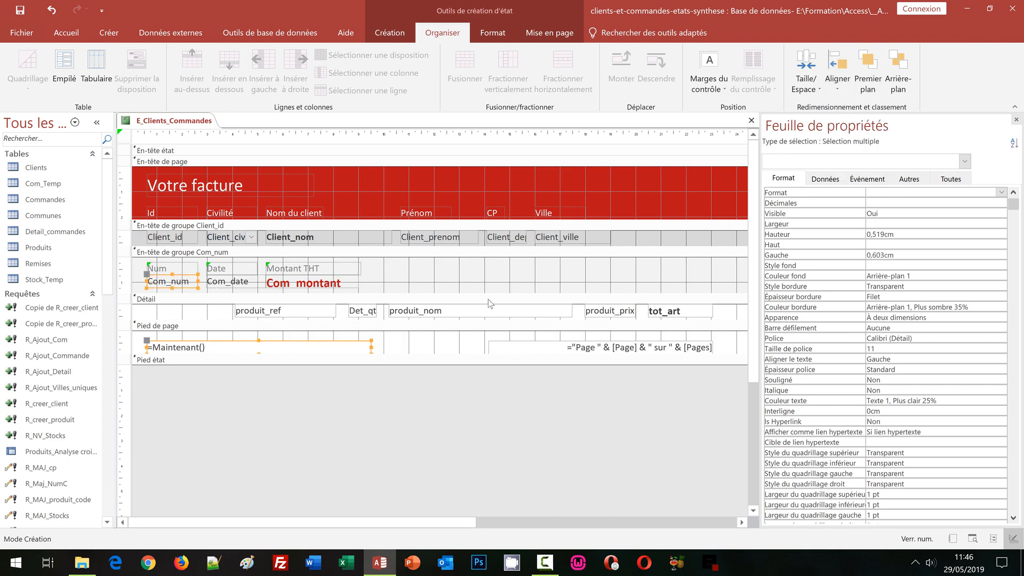
Step: Reduce the report's width to about 26 cm by pulling in the right edge of its sections
{"action": "left_click", "coordinate": [416, 351]}
{"action": "left_click_drag", "start_coordinate": [478, 522], "coordinate": [607, 515]}
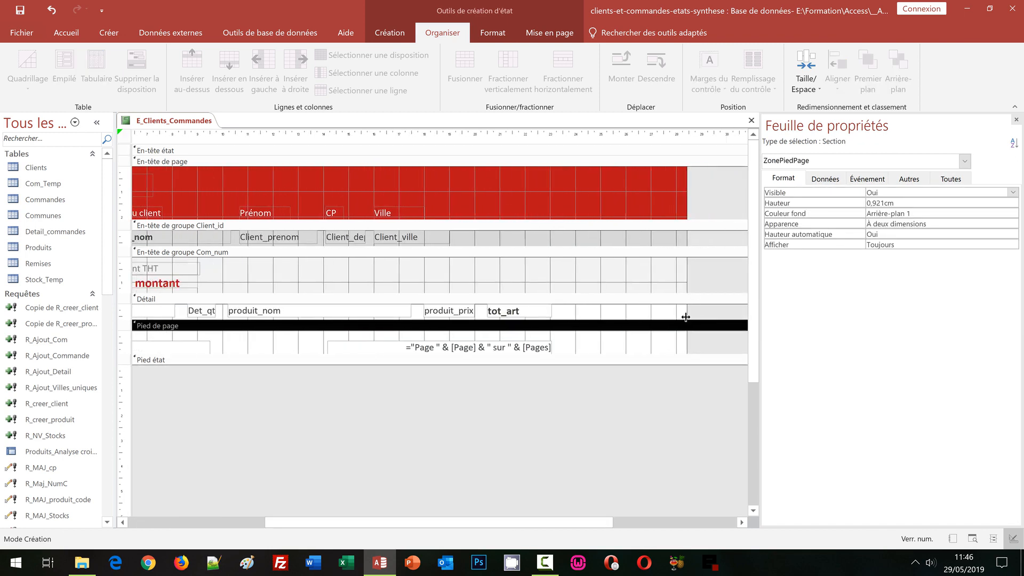
{"action": "left_click_drag", "start_coordinate": [686, 317], "coordinate": [627, 316]}
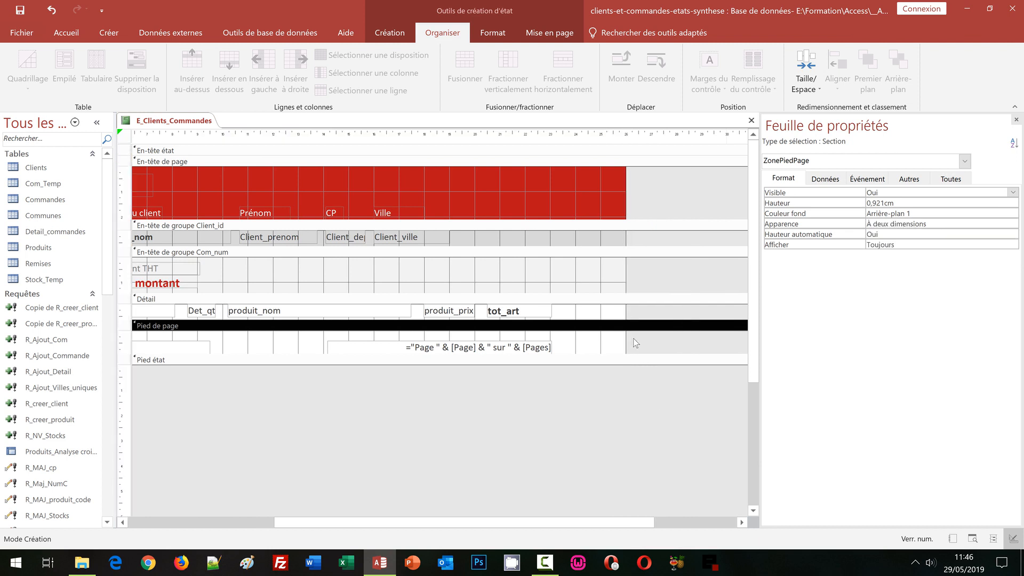
{"action": "left_click", "coordinate": [226, 516]}
{"action": "left_click", "coordinate": [229, 522]}
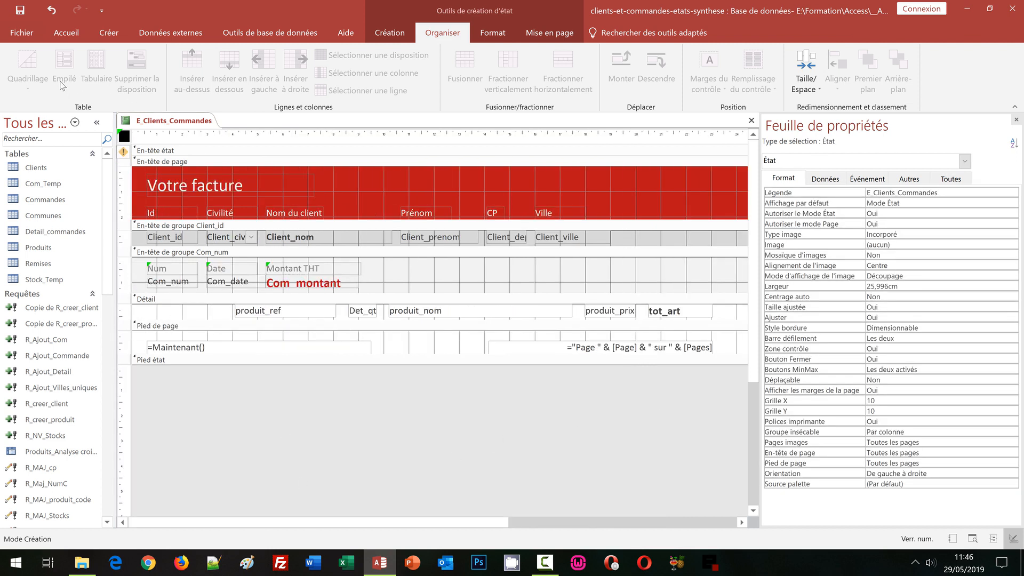
Step: Open the print preview and examine the layout of the report's first two pages
{"action": "left_click", "coordinate": [390, 33]}
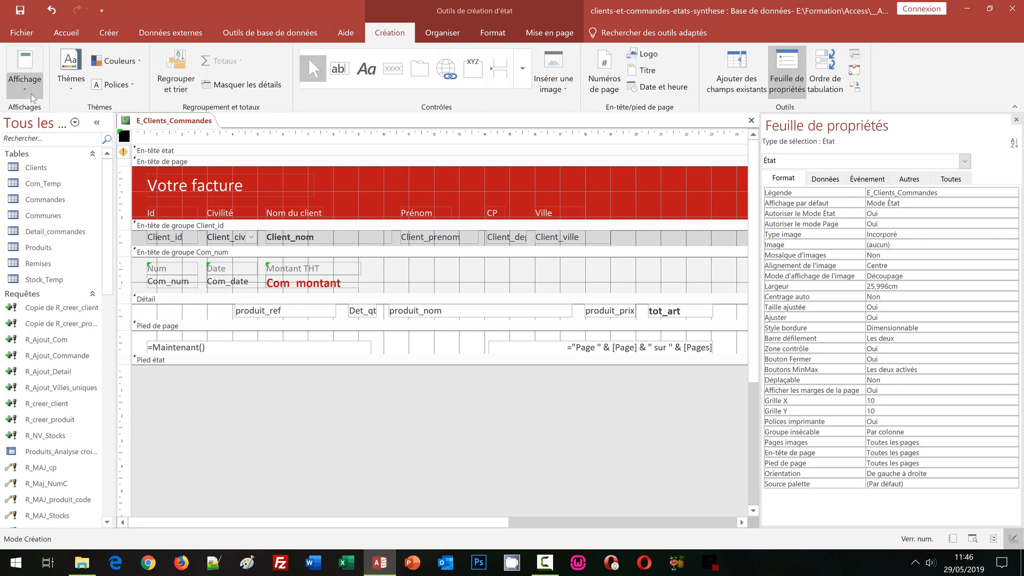
{"action": "left_click", "coordinate": [32, 96]}
{"action": "left_click", "coordinate": [53, 141]}
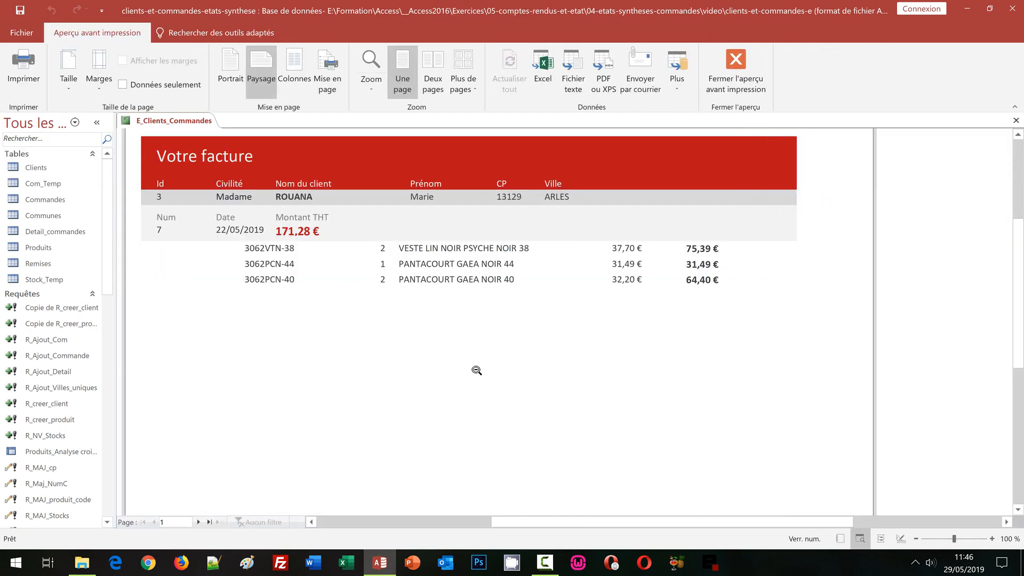
{"action": "mouse_move", "coordinate": [1023, 265]}
{"action": "left_mouse_down"}
{"action": "mouse_move", "coordinate": [1023, 342]}
{"action": "mouse_move", "coordinate": [1023, 264]}
{"action": "left_mouse_up"}
{"action": "left_click", "coordinate": [198, 523]}
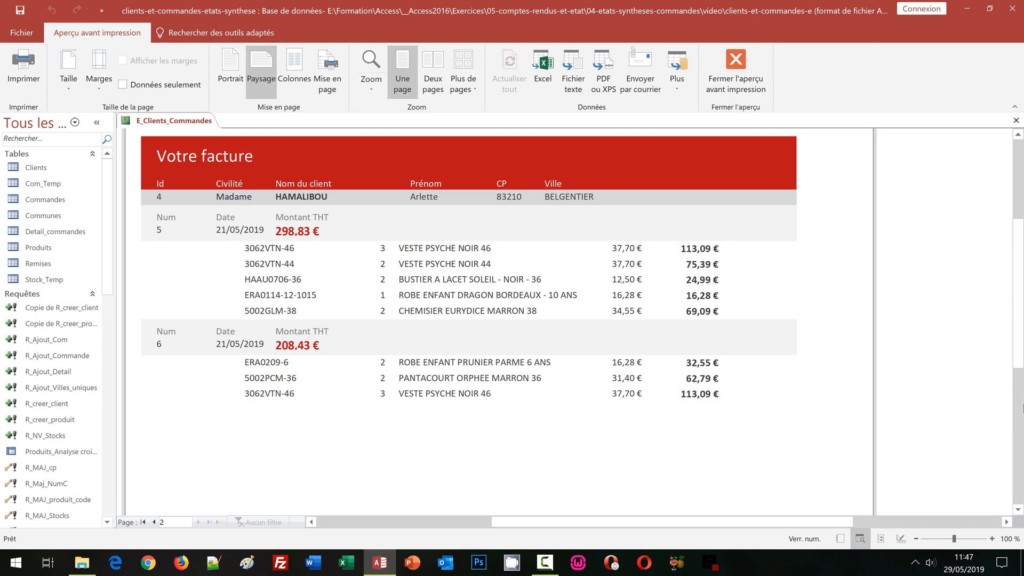
{"action": "mouse_move", "coordinate": [1019, 350]}
{"action": "left_mouse_down"}
{"action": "mouse_move", "coordinate": [1019, 435]}
{"action": "mouse_move", "coordinate": [1019, 343]}
{"action": "left_mouse_up"}
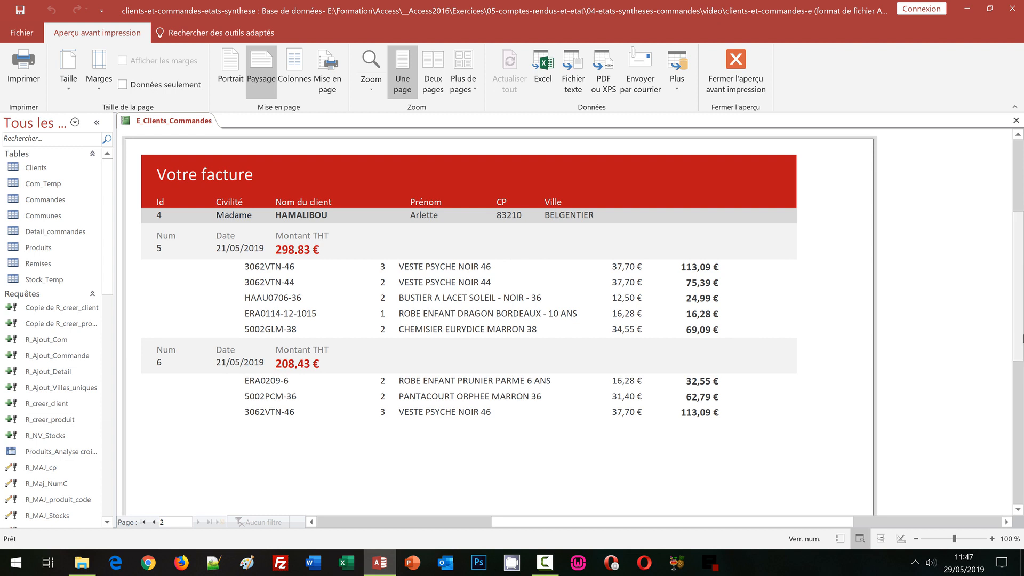